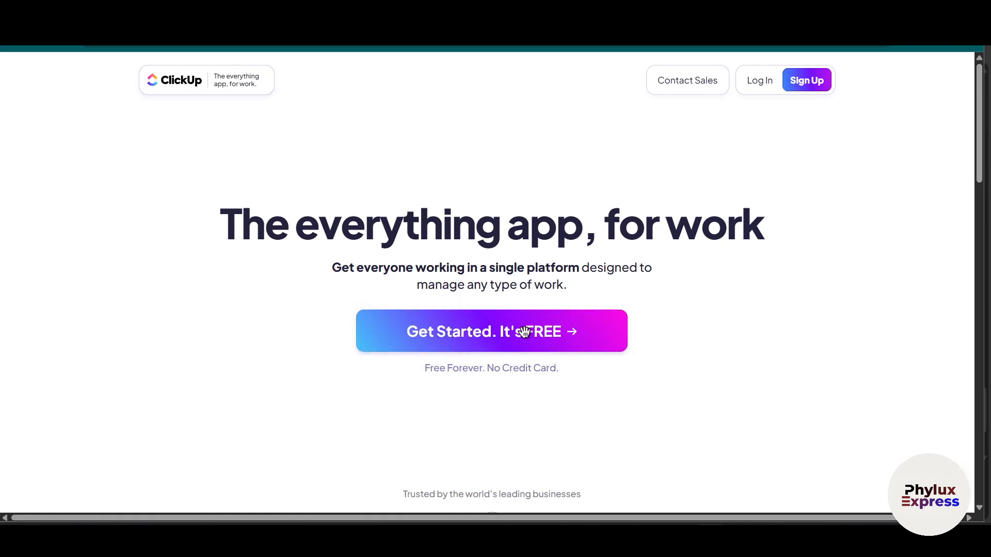
# Step: Sign up for a free ClickUp account using the existing Google account
pyautogui.click(523, 348)
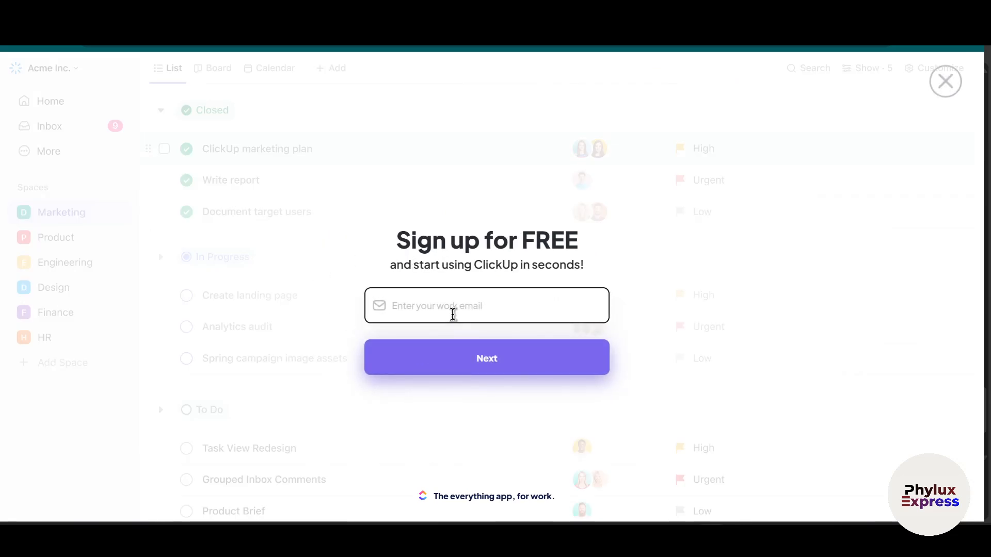
pyautogui.click(945, 39)
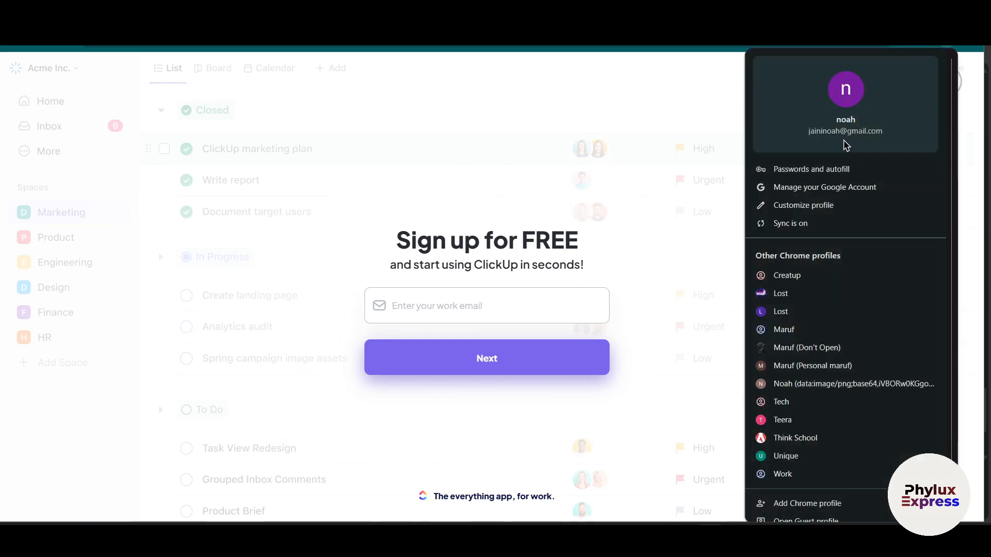
pyautogui.click(612, 143)
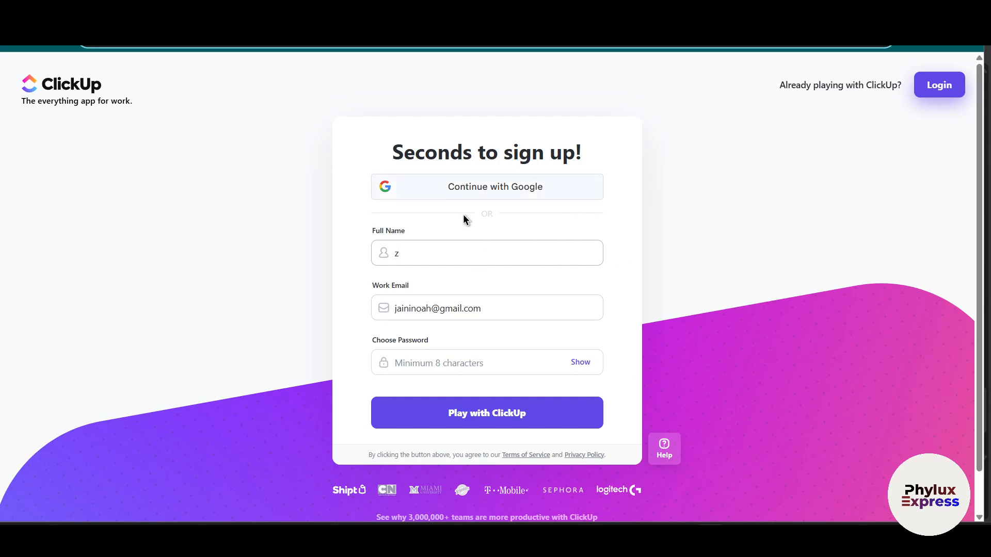
pyautogui.press('BackSpace')
pyautogui.click(502, 194)
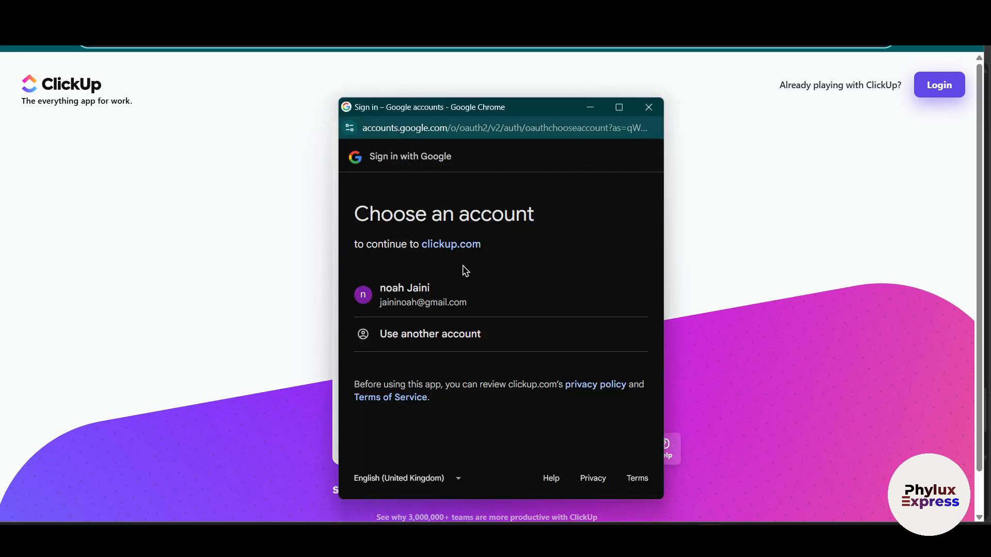
pyautogui.click(467, 295)
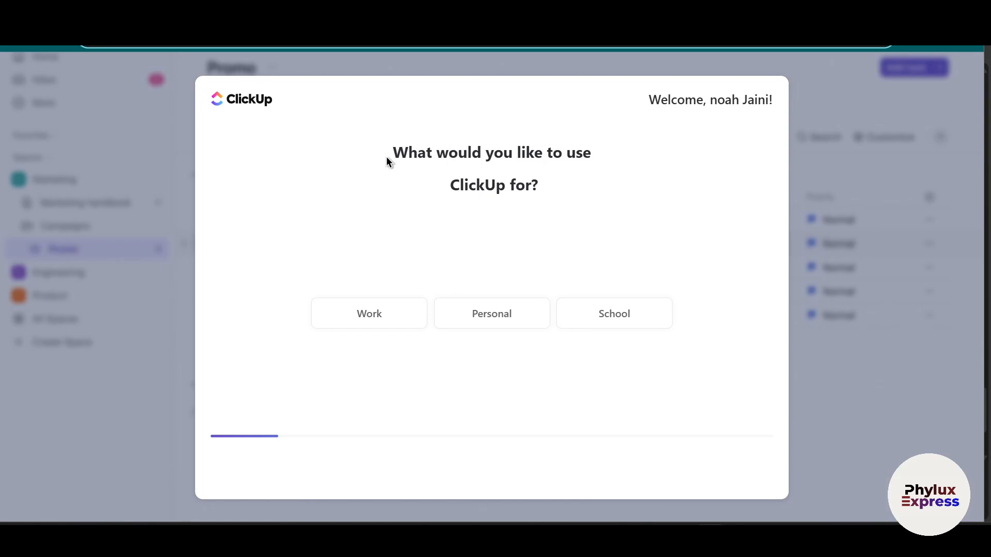
# Step: Answer the first onboarding questions with Work as the purpose and Sales & CRM as what to manage
pyautogui.moveTo(388, 161); pyautogui.dragTo(561, 161)
pyautogui.moveTo(447, 195); pyautogui.dragTo(550, 194)
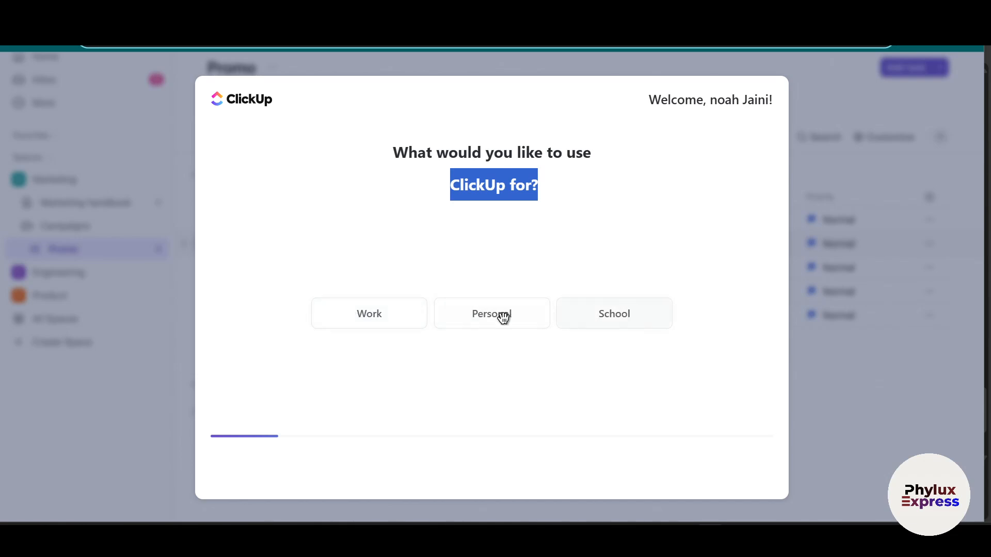
pyautogui.click(383, 324)
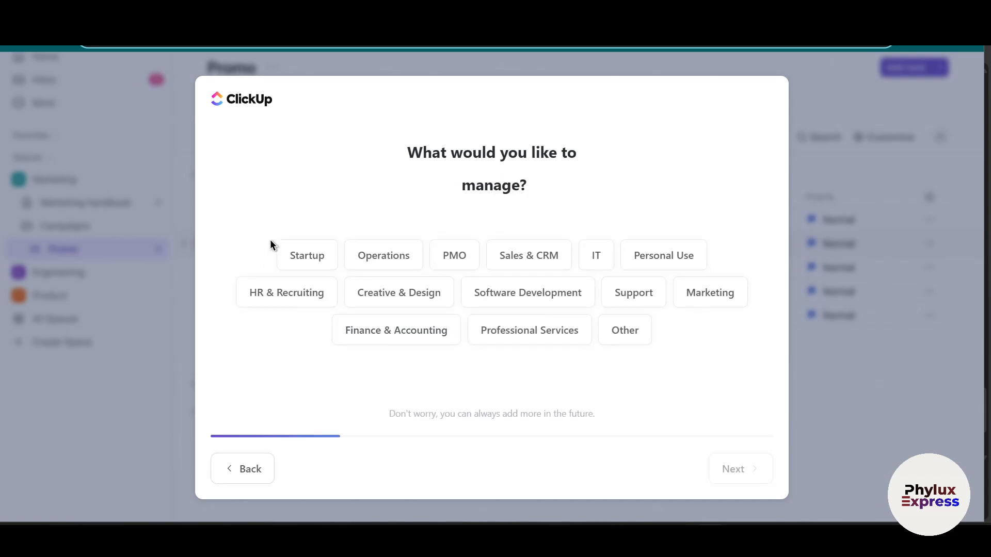
pyautogui.moveTo(406, 144); pyautogui.dragTo(545, 162)
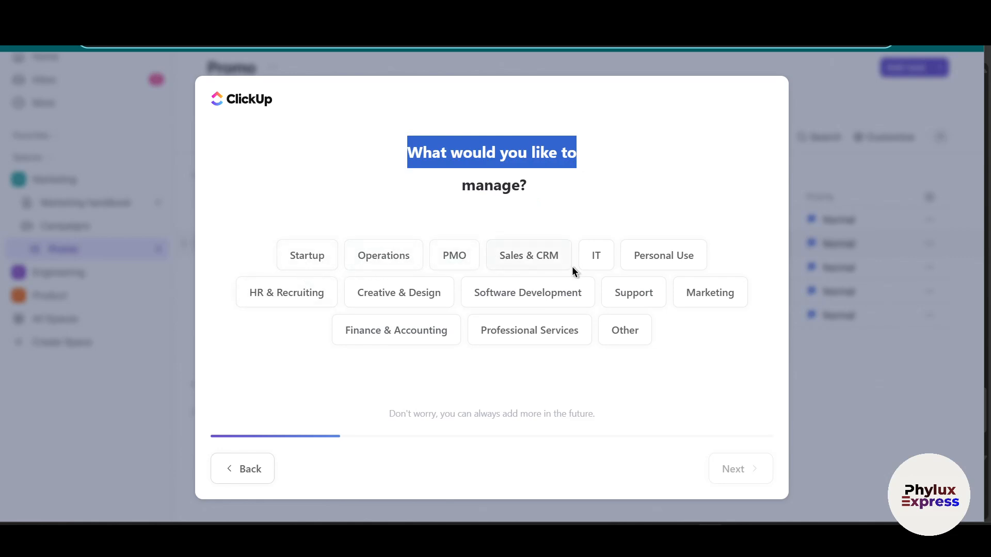
pyautogui.click(539, 257)
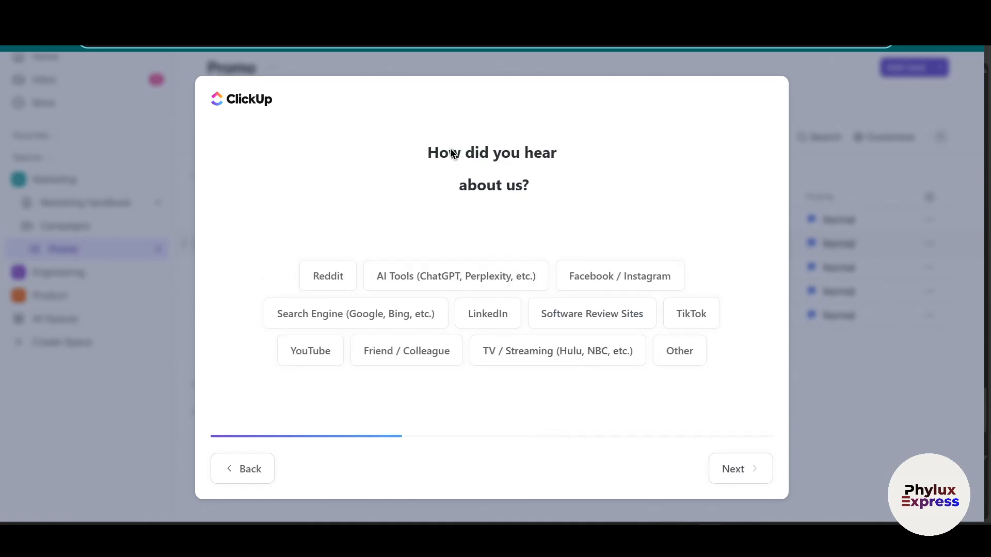
# Step: Give Reddit as the referral source and continue without inviting anyone to the workspace
pyautogui.moveTo(462, 156); pyautogui.dragTo(571, 201)
pyautogui.click(316, 279)
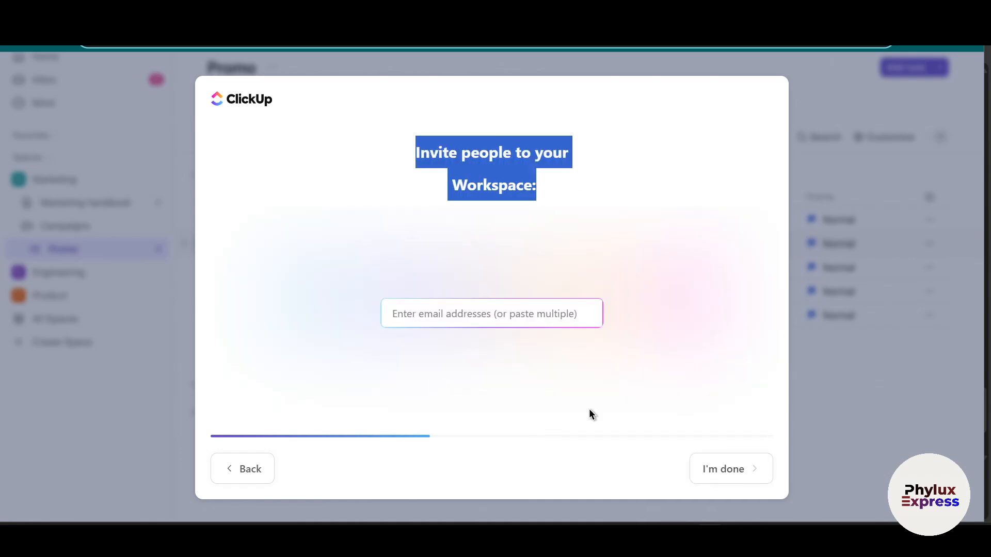
pyautogui.moveTo(403, 162); pyautogui.dragTo(627, 165)
pyautogui.click(458, 321)
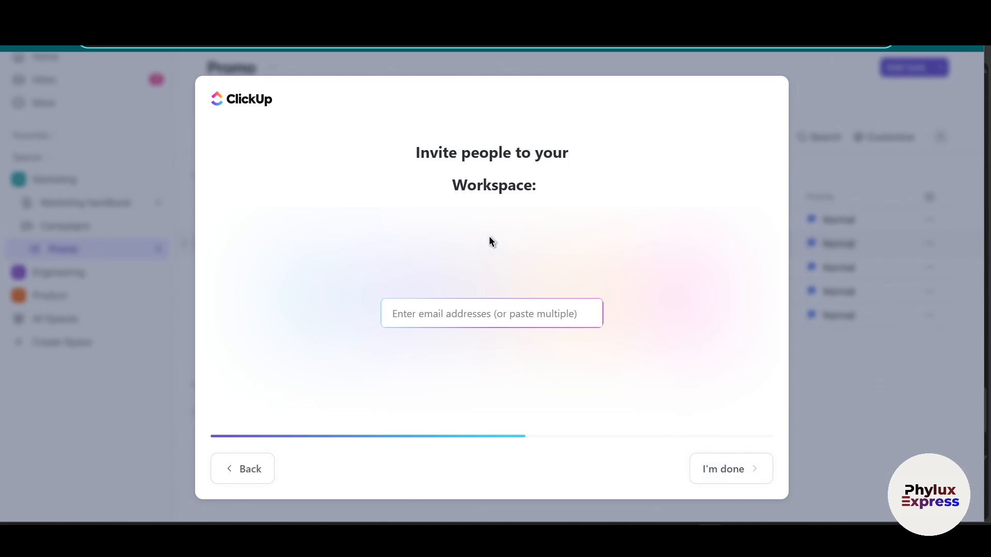
pyautogui.click(703, 467)
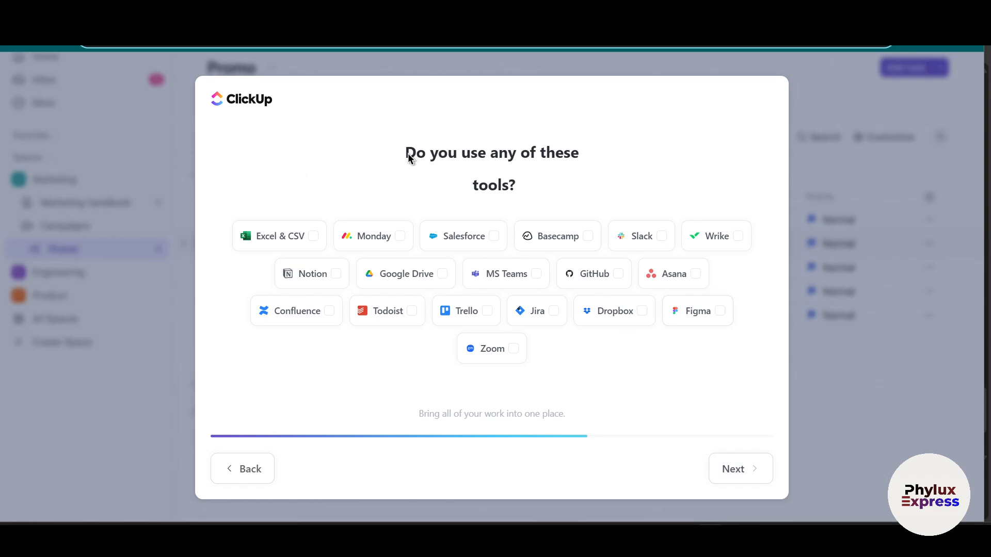
# Step: Choose Excel & CSV and Monday as the tools in use and continue
pyautogui.click(308, 238)
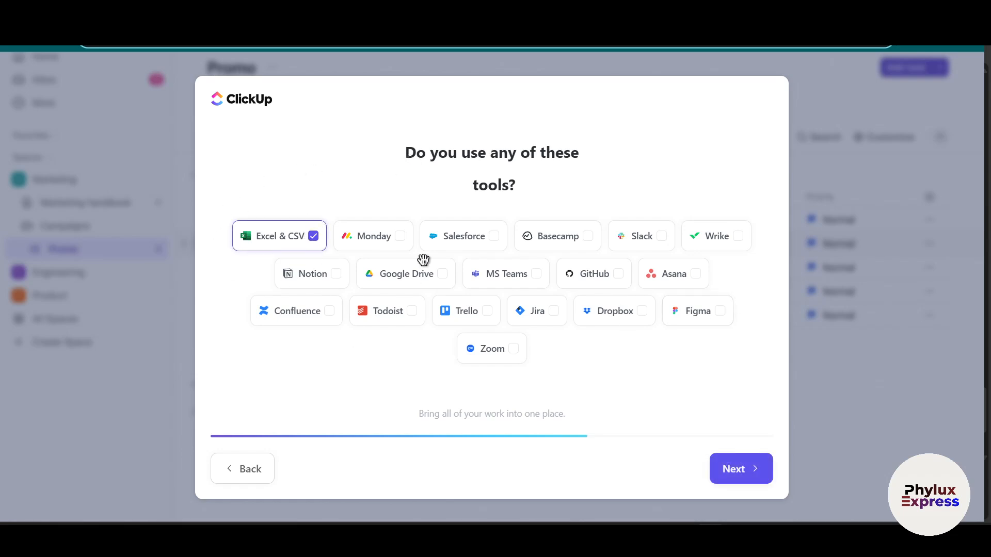
pyautogui.click(400, 236)
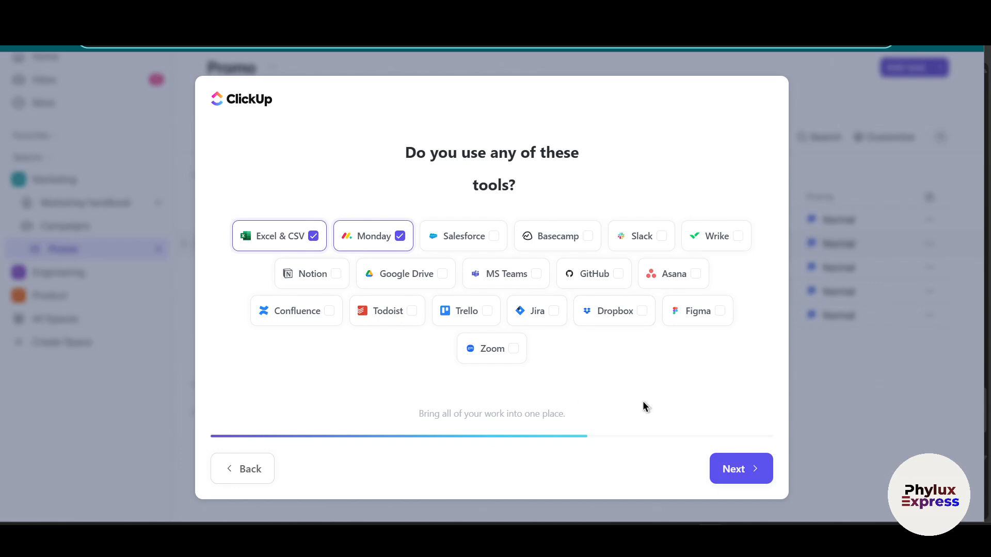
pyautogui.click(727, 471)
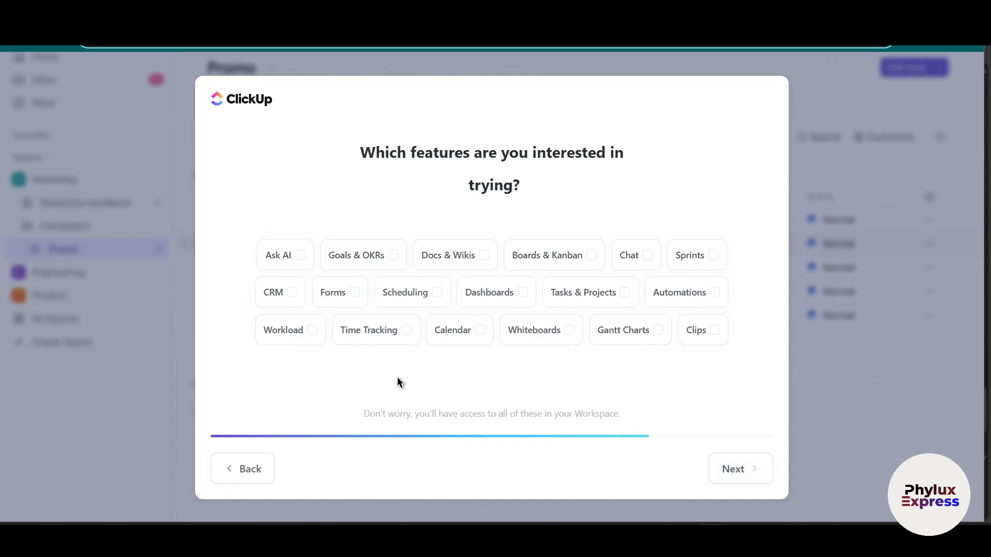
# Step: Choose CRM as the feature of interest and continue to the workspace naming question
pyautogui.moveTo(338, 165); pyautogui.dragTo(609, 170)
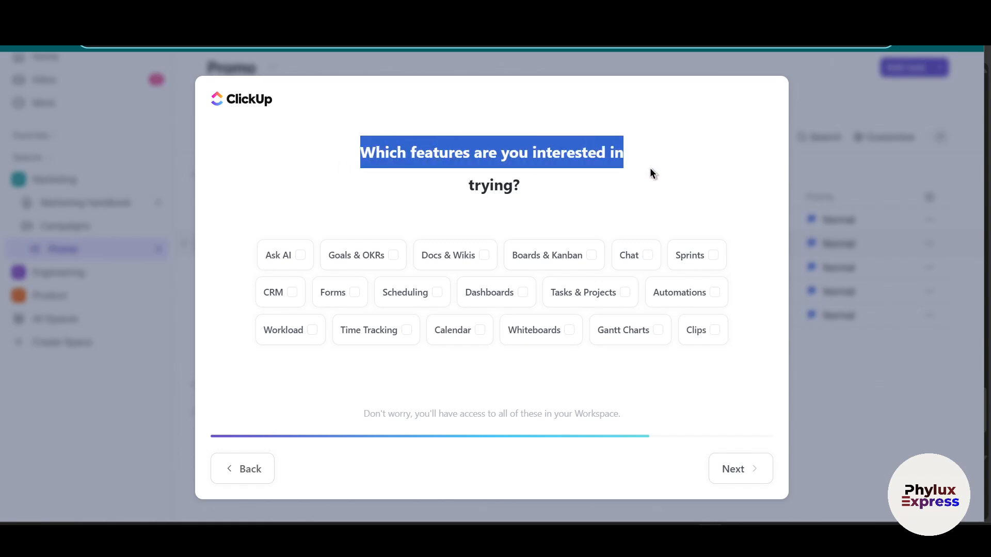
pyautogui.click(291, 298)
pyautogui.click(249, 203)
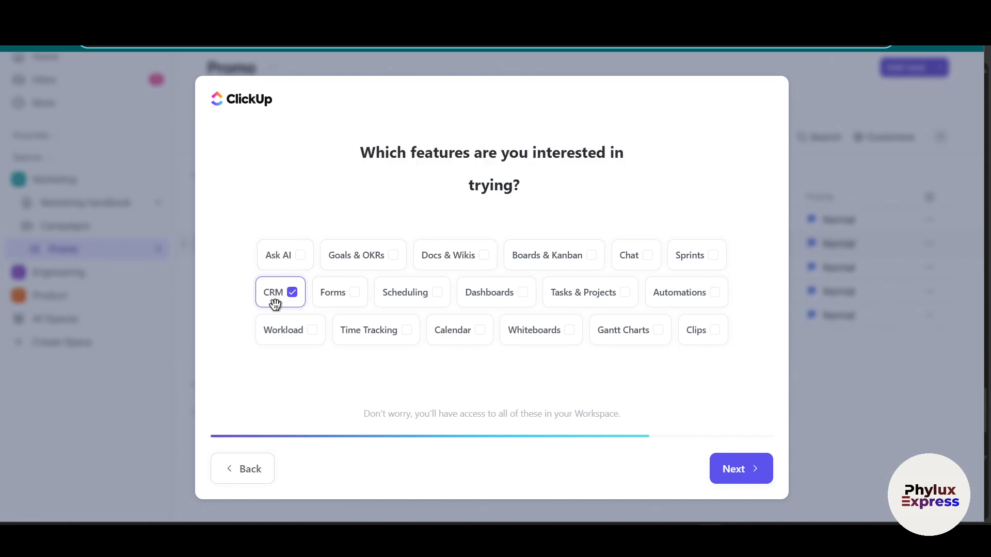
pyautogui.click(738, 471)
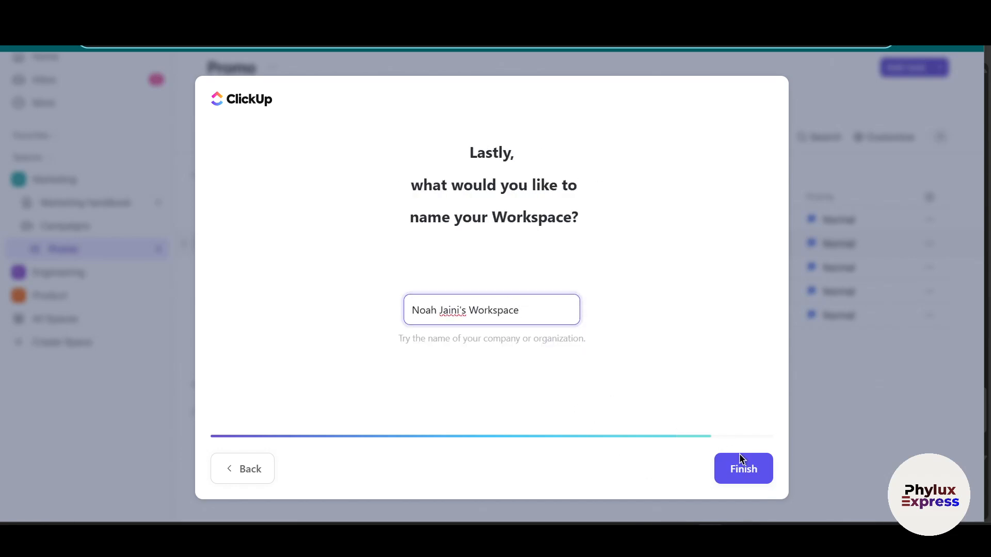
# Step: Keep the suggested workspace name and finish the workspace setup
pyautogui.moveTo(408, 185); pyautogui.dragTo(562, 217)
pyautogui.click(397, 238)
pyautogui.doubleClick(640, 224)
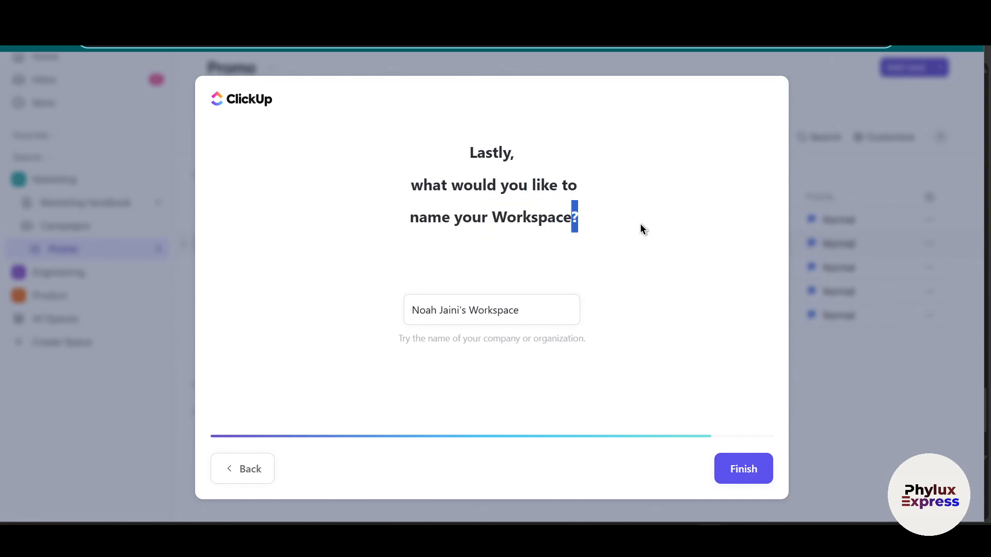
pyautogui.moveTo(640, 224); pyautogui.dragTo(4, 323)
pyautogui.click(491, 320)
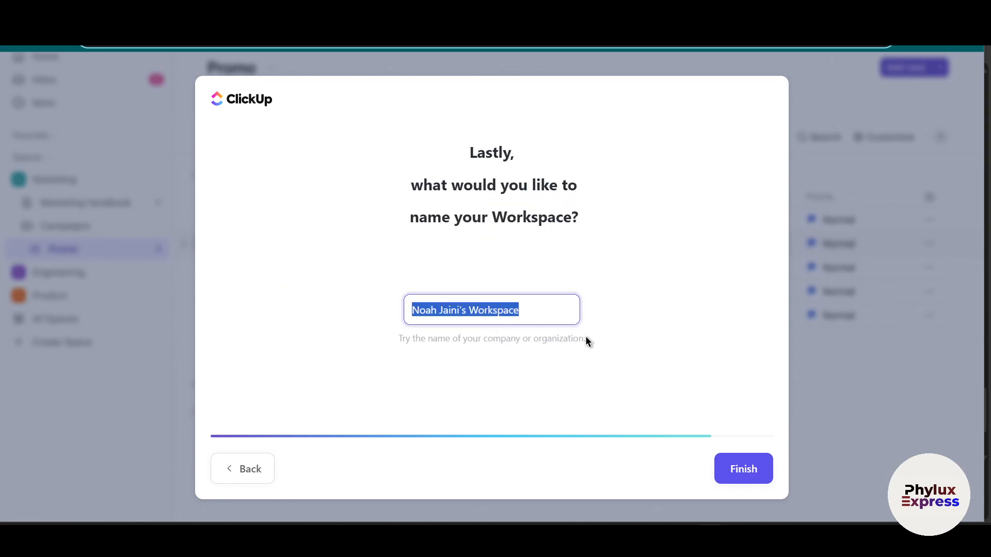
pyautogui.click(747, 468)
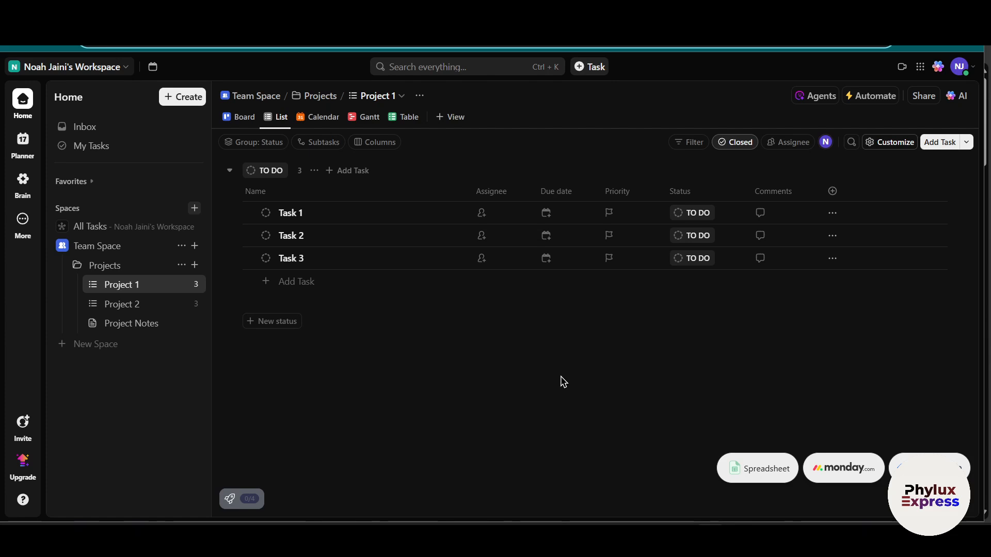
# Step: Examine the workspace hierarchy: Team Space, All Tasks, the Projects folder, the Project 1 list and the details of its Task 1
pyautogui.click(103, 248)
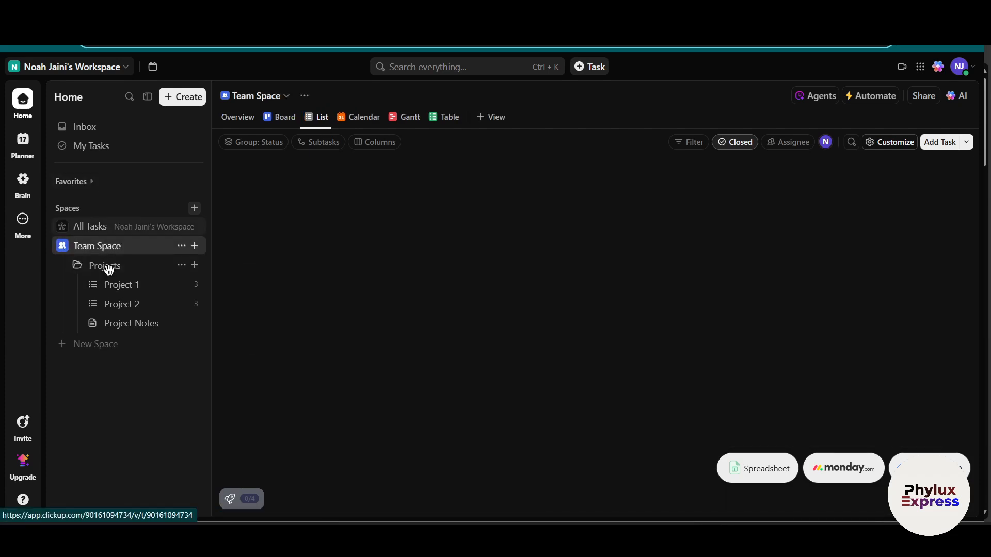
pyautogui.click(114, 207)
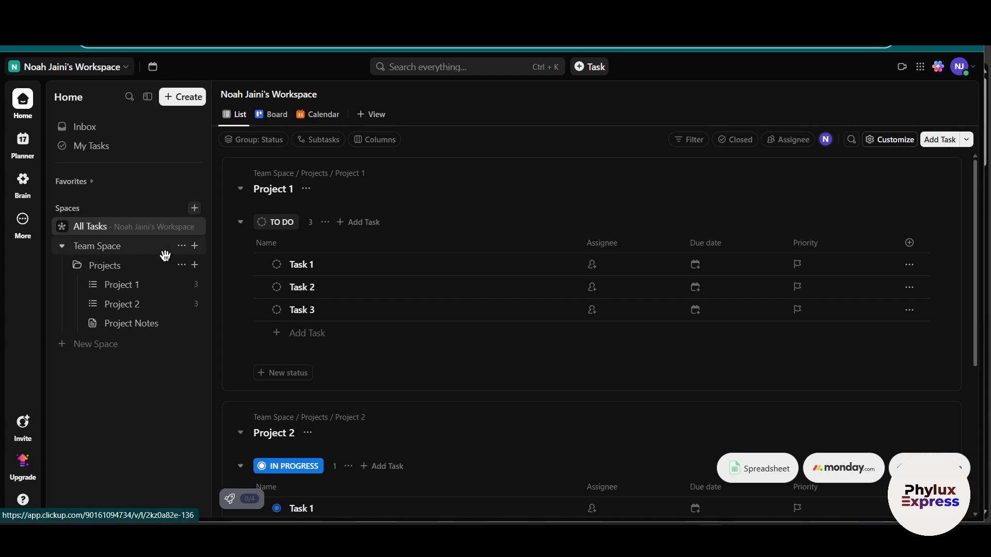
pyautogui.click(135, 253)
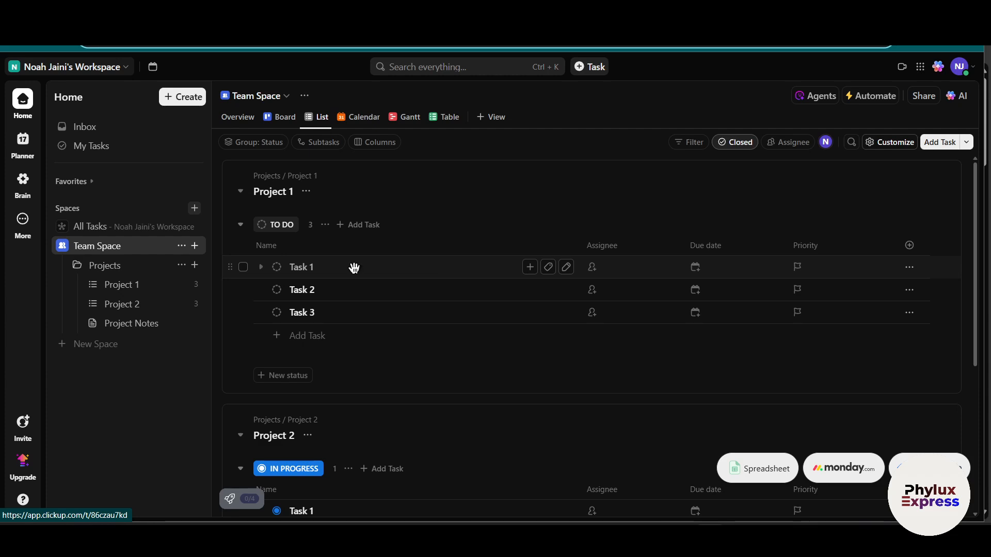
pyautogui.click(134, 268)
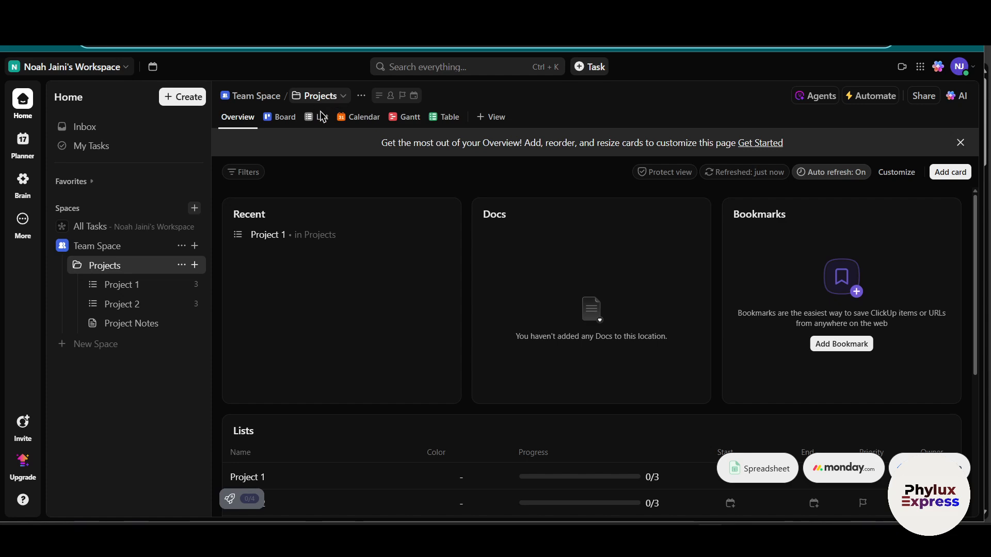
pyautogui.click(135, 280)
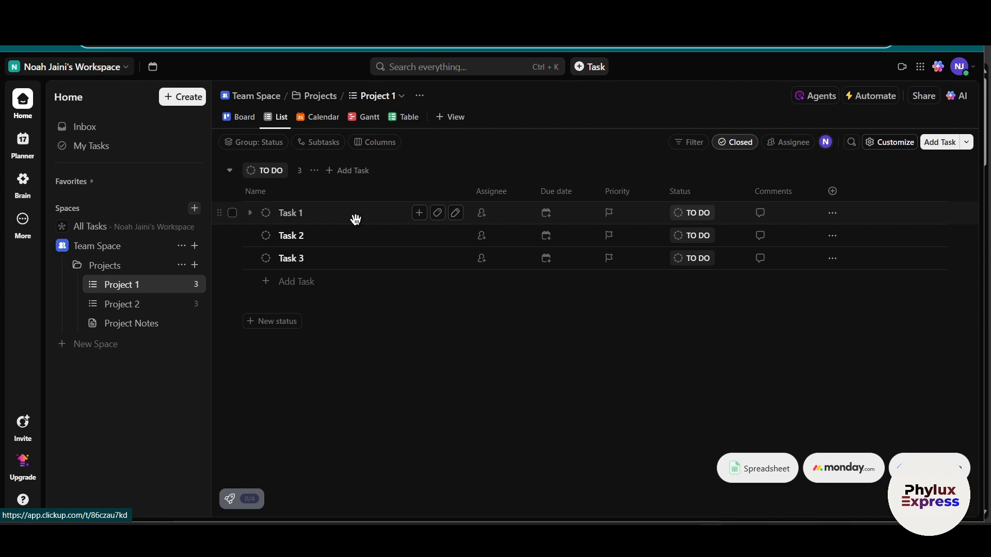
pyautogui.click(303, 213)
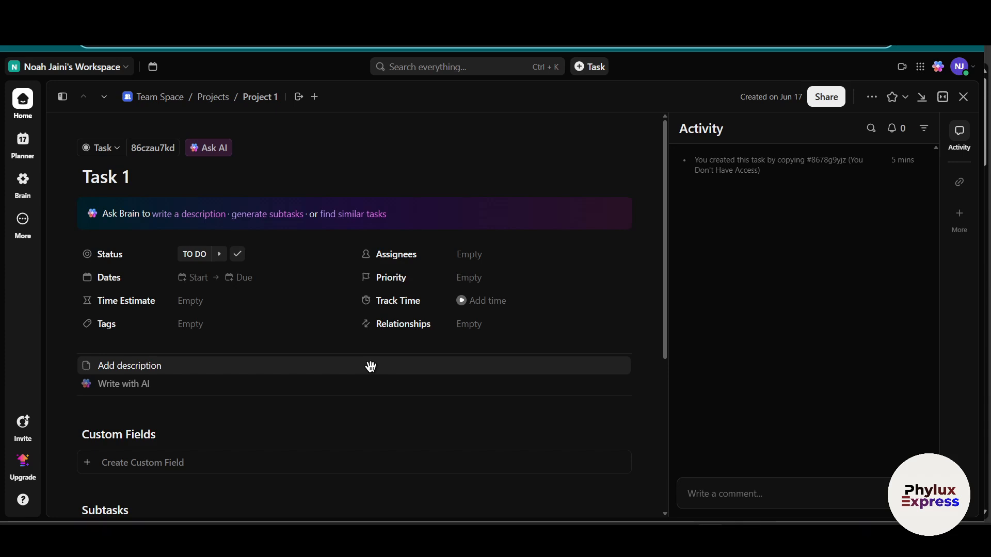
pyautogui.click(20, 103)
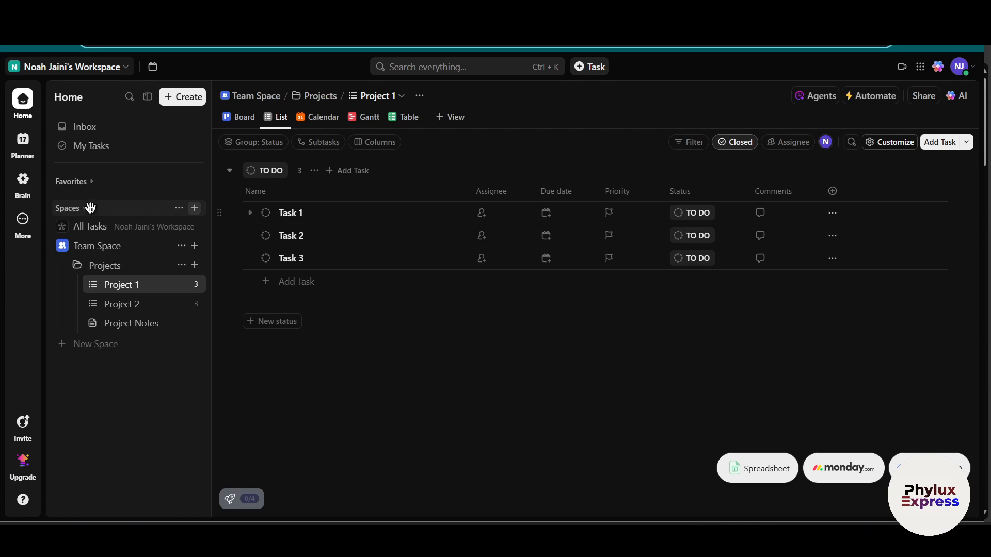
# Step: Start creating another workspace for Personal purposes, with Personal Use as what to manage
pyautogui.click(50, 69)
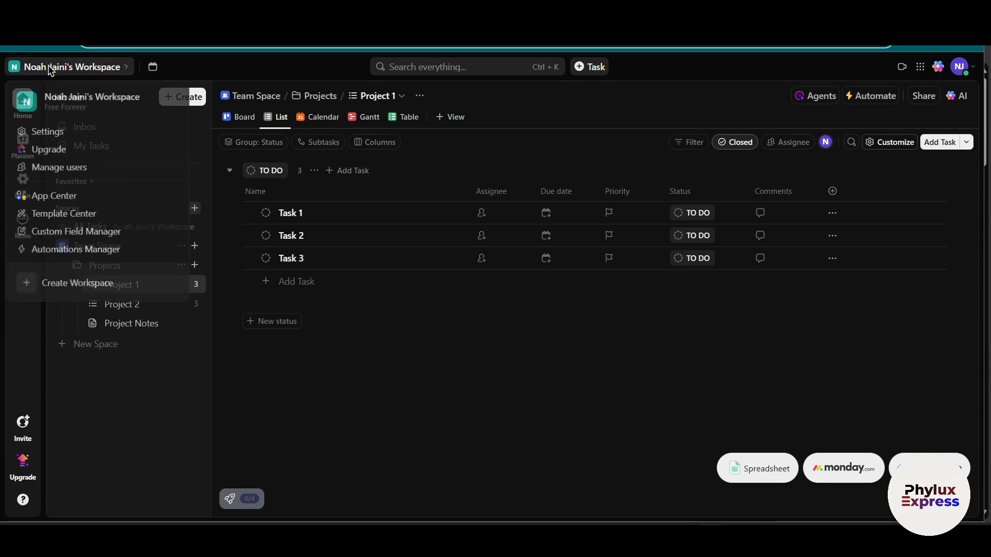
pyautogui.click(52, 290)
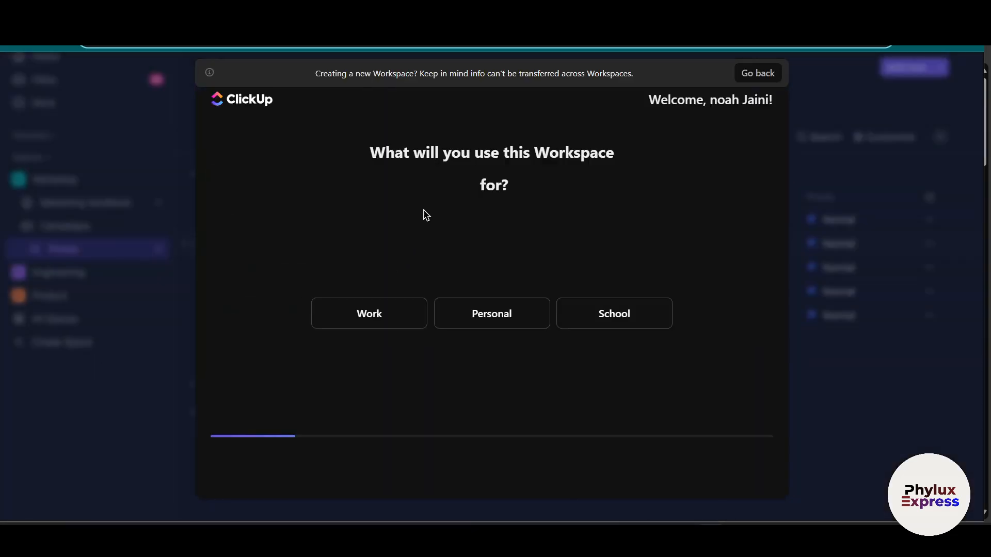
pyautogui.click(460, 312)
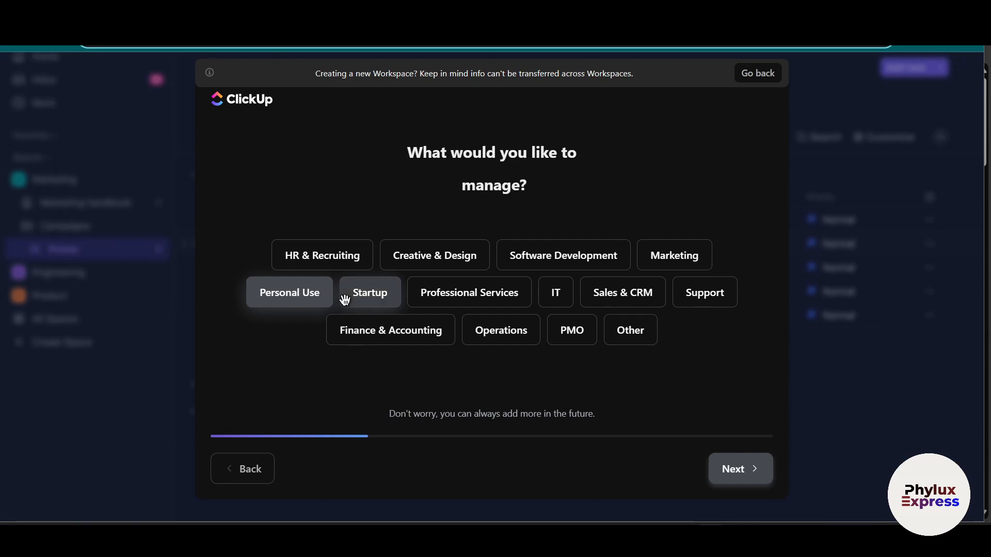
pyautogui.click(287, 299)
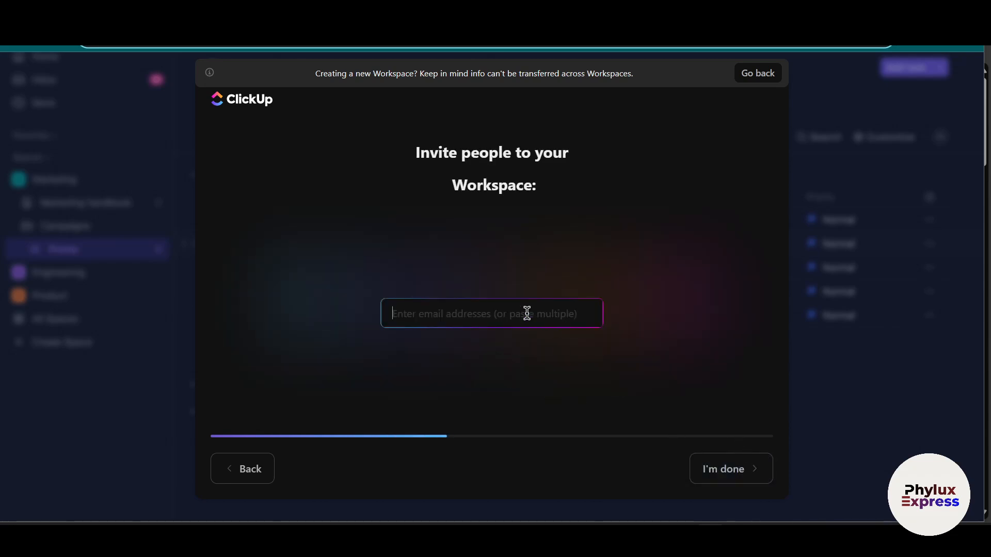
# Step: Continue the workspace questionnaire without inviting anyone, choosing Asana as the tool used and Calendar as the feature to try
pyautogui.click(239, 472)
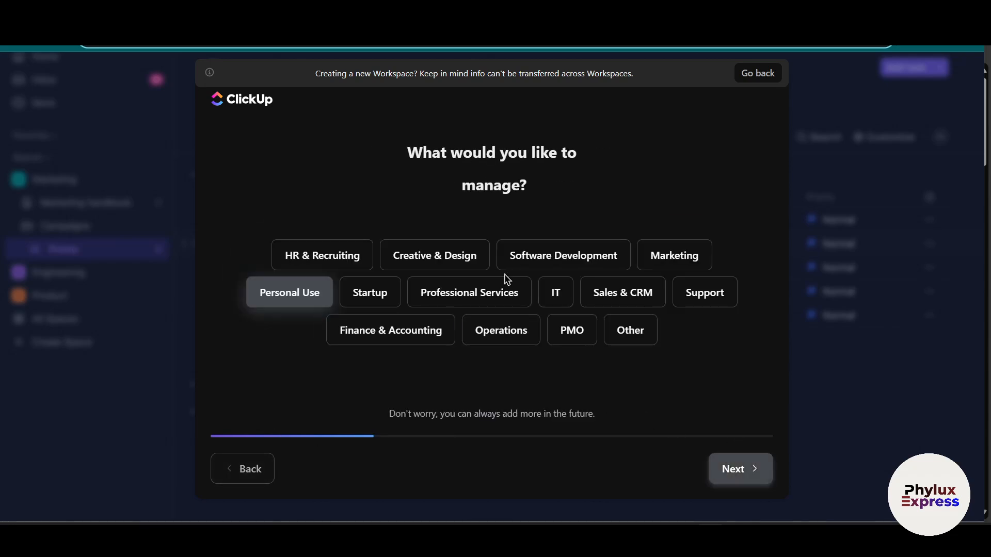
pyautogui.click(741, 468)
pyautogui.click(747, 469)
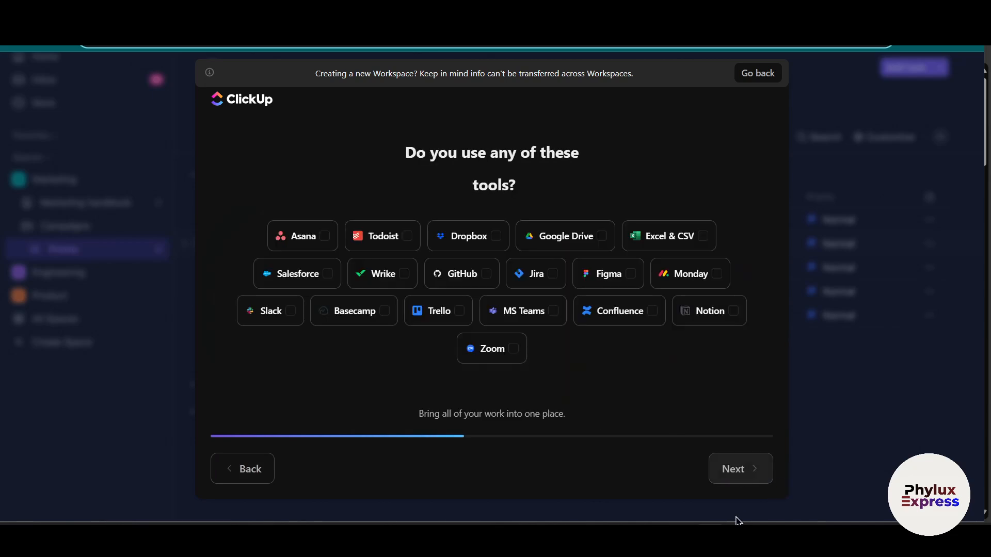
pyautogui.click(287, 239)
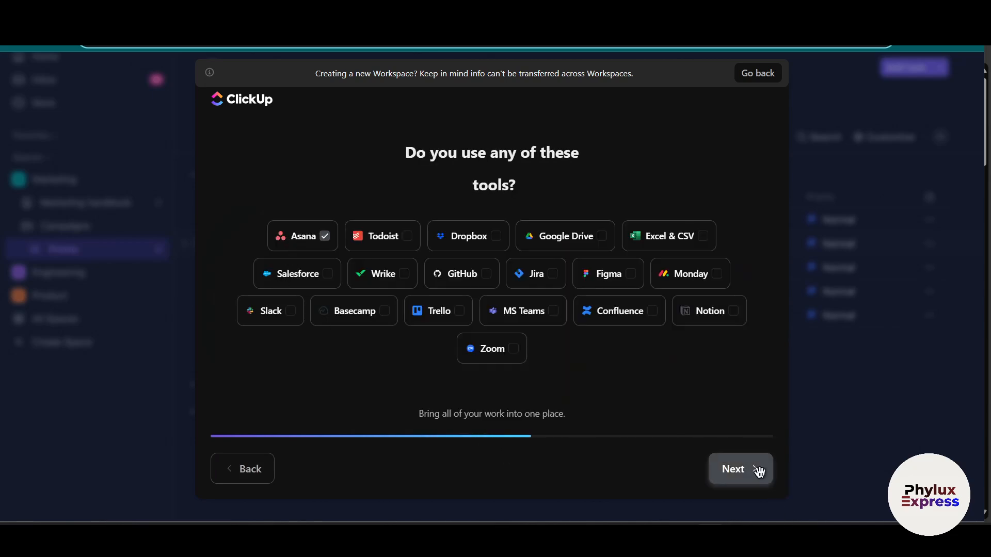
pyautogui.click(739, 464)
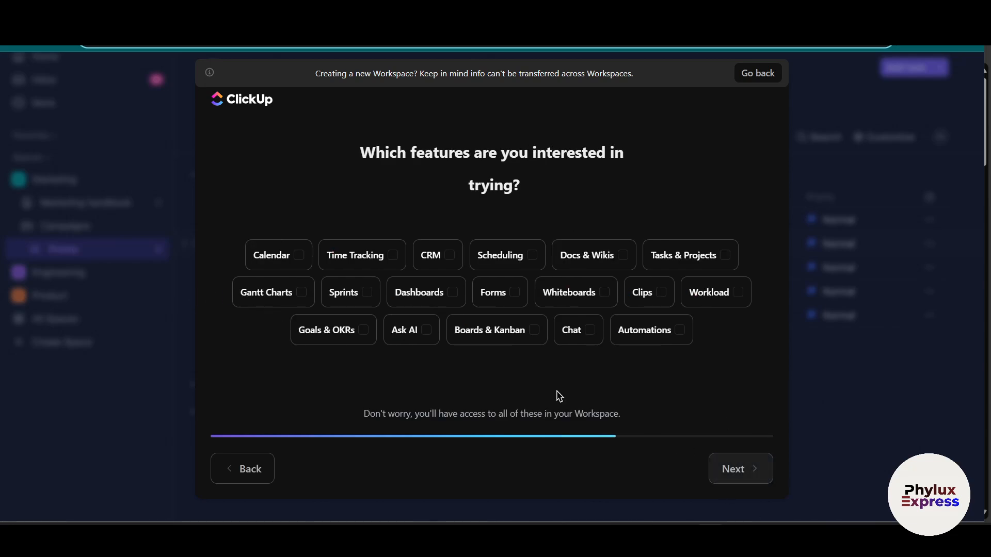
pyautogui.click(293, 256)
pyautogui.click(758, 477)
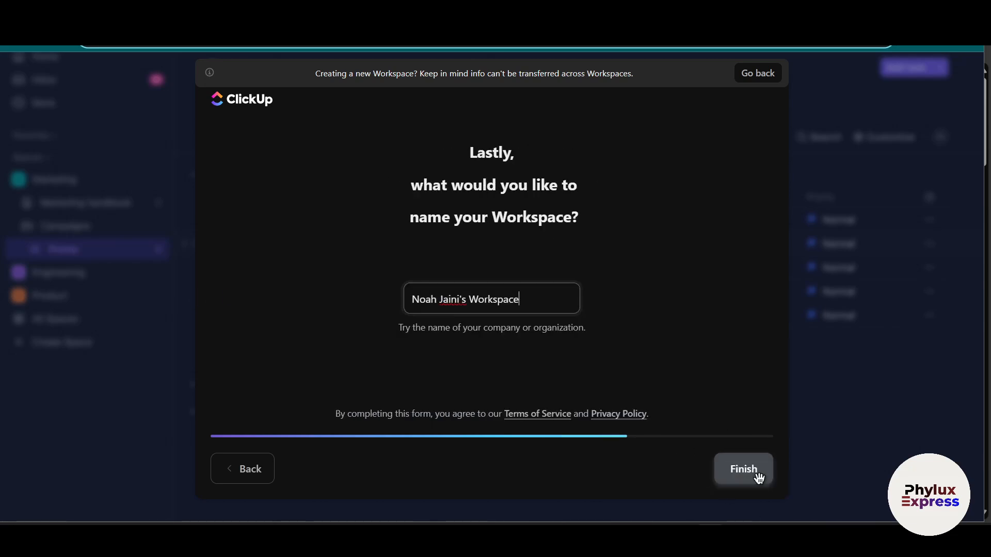
# Step: Name the workspace "this for tutorial", finish its setup and check the list of available workspaces
pyautogui.tripleClick(530, 303)
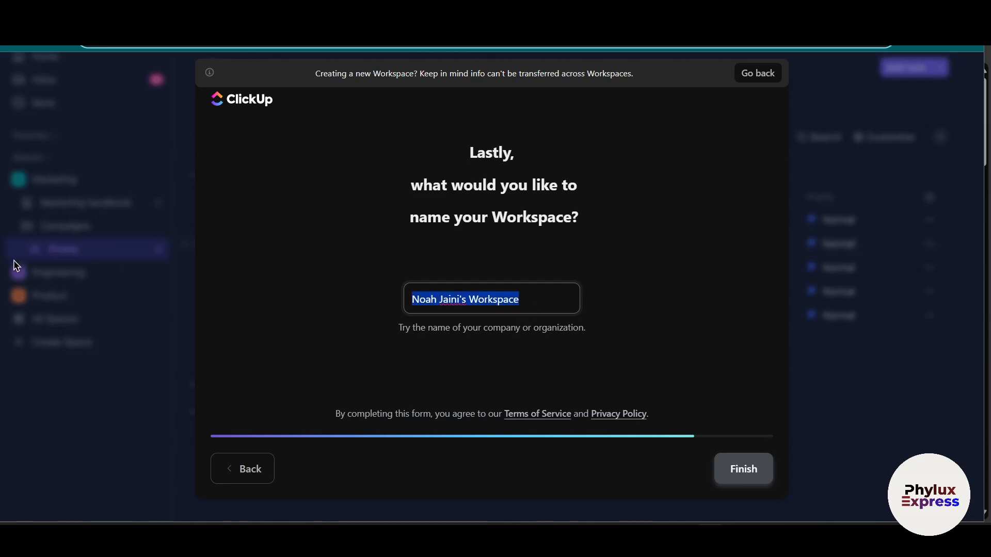
pyautogui.write('this for')
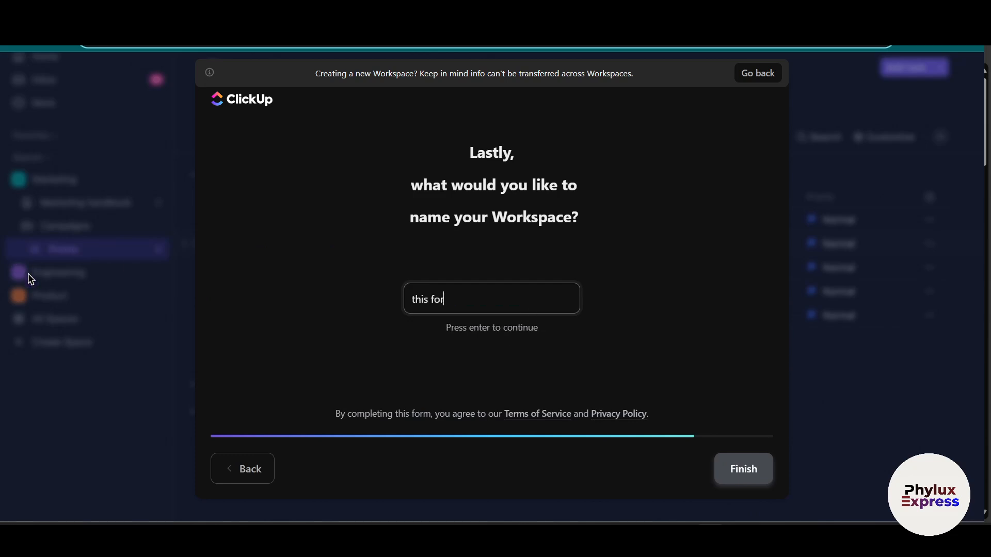
pyautogui.write(' tutorial')
pyautogui.press('Return')
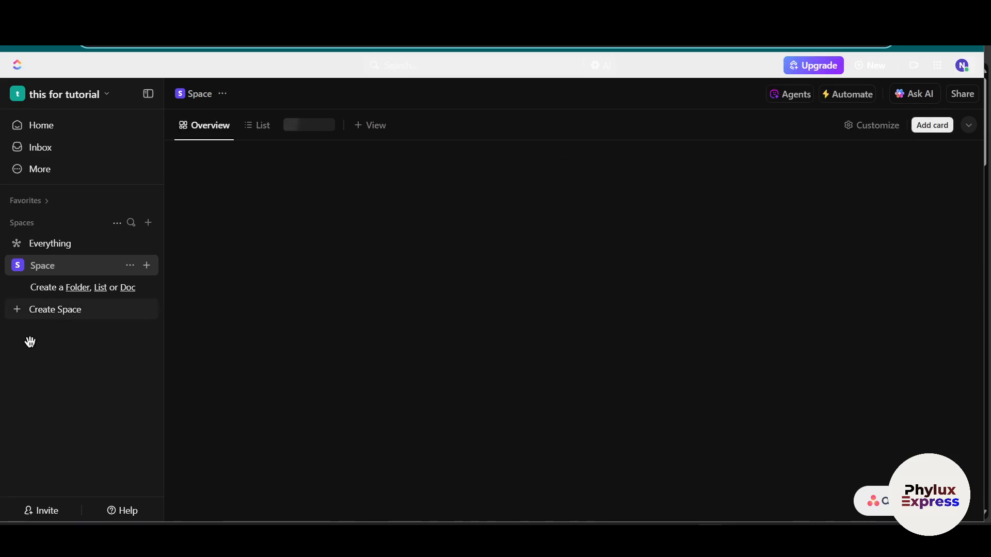
pyautogui.click(72, 95)
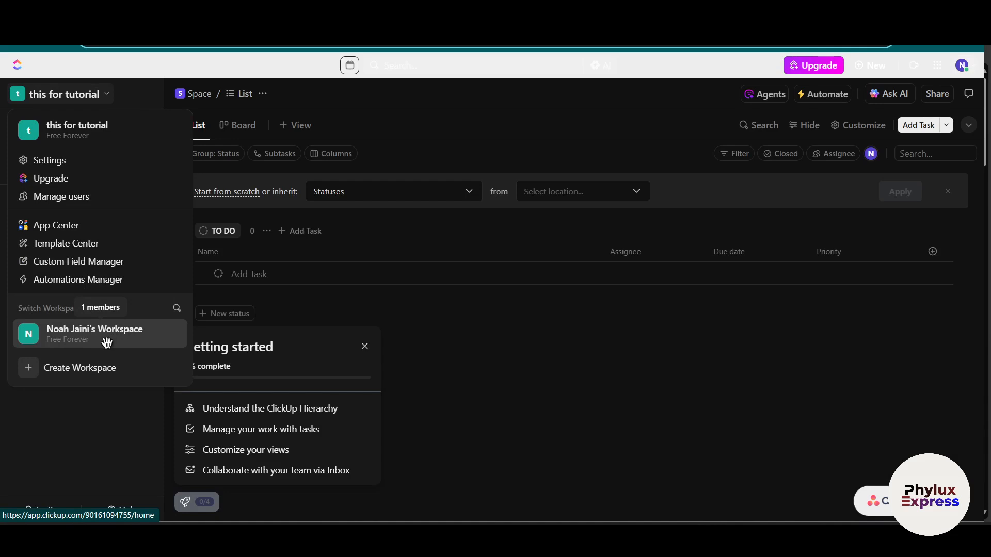
pyautogui.click(88, 446)
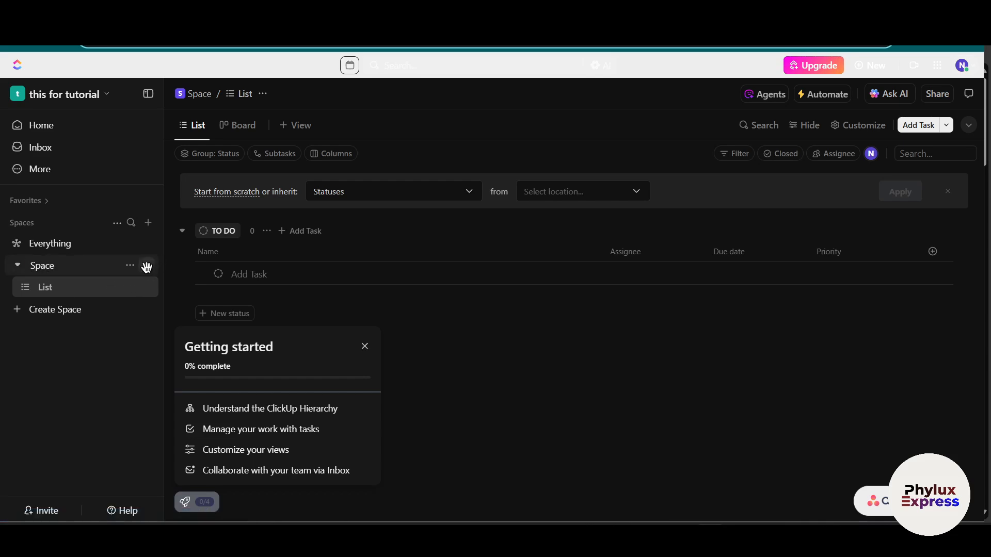
# Step: Start creating a new Space and name it Client Management
pyautogui.click(114, 225)
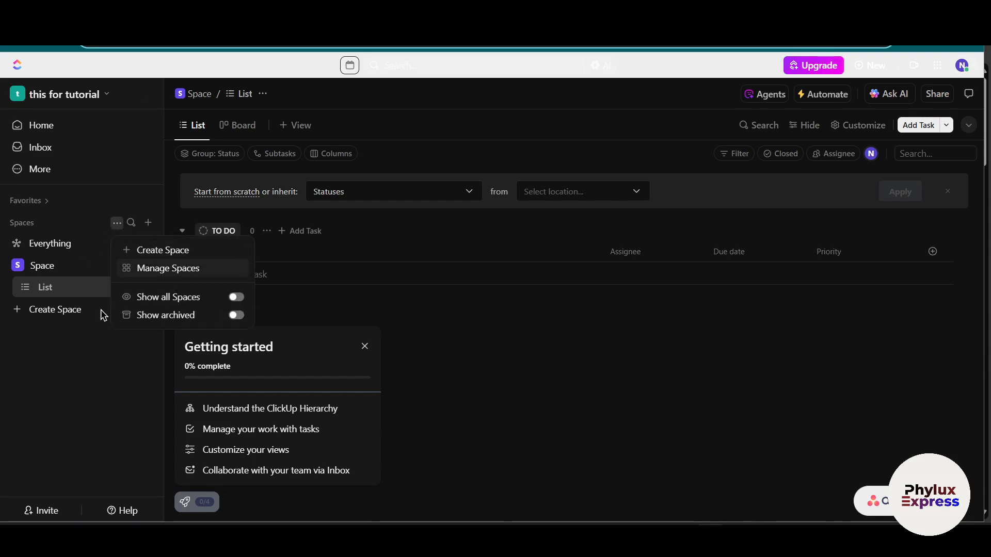
pyautogui.click(176, 253)
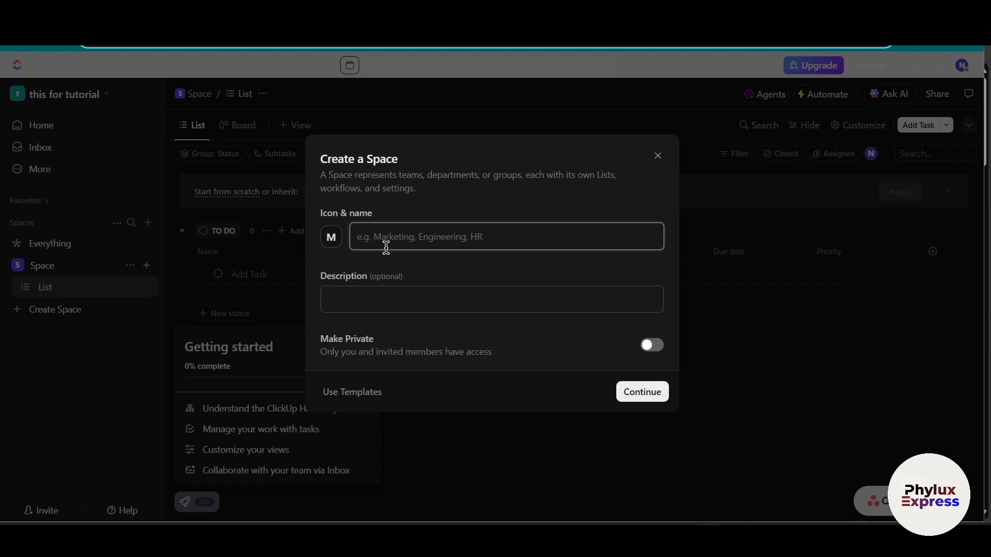
pyautogui.write('Client Management')
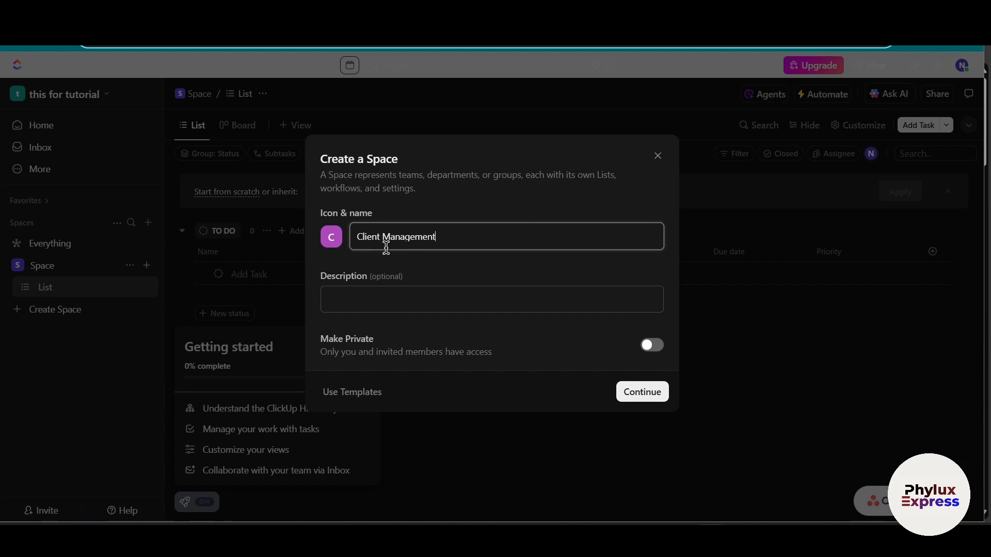
# Step: Give the Client Management Space a shopping bag avatar and a teal green color
pyautogui.click(331, 237)
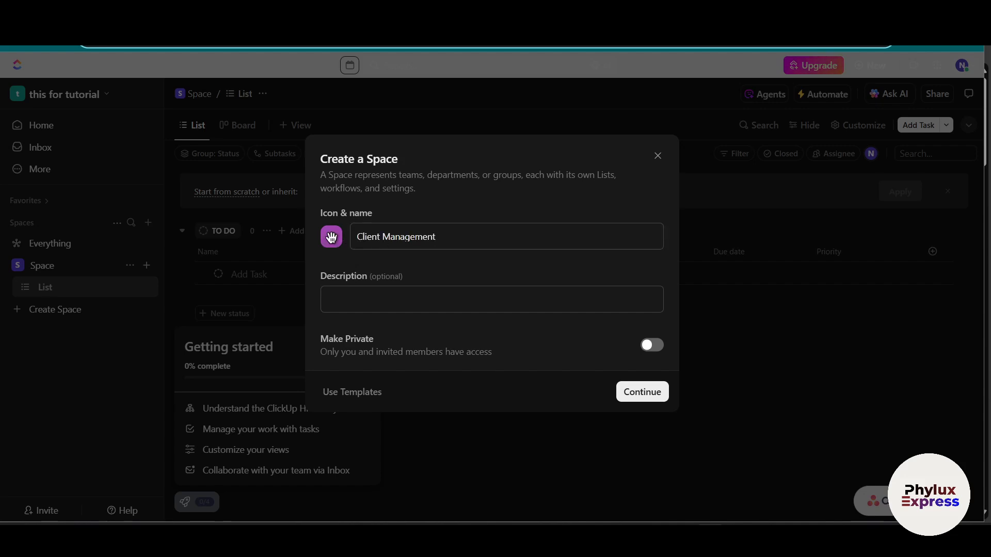
pyautogui.click(375, 401)
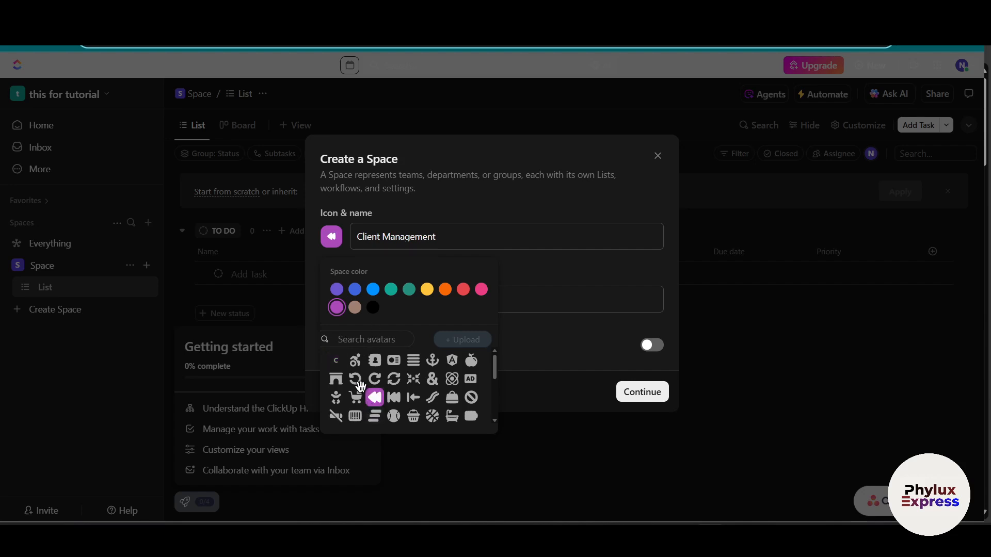
pyautogui.click(358, 384)
pyautogui.click(394, 383)
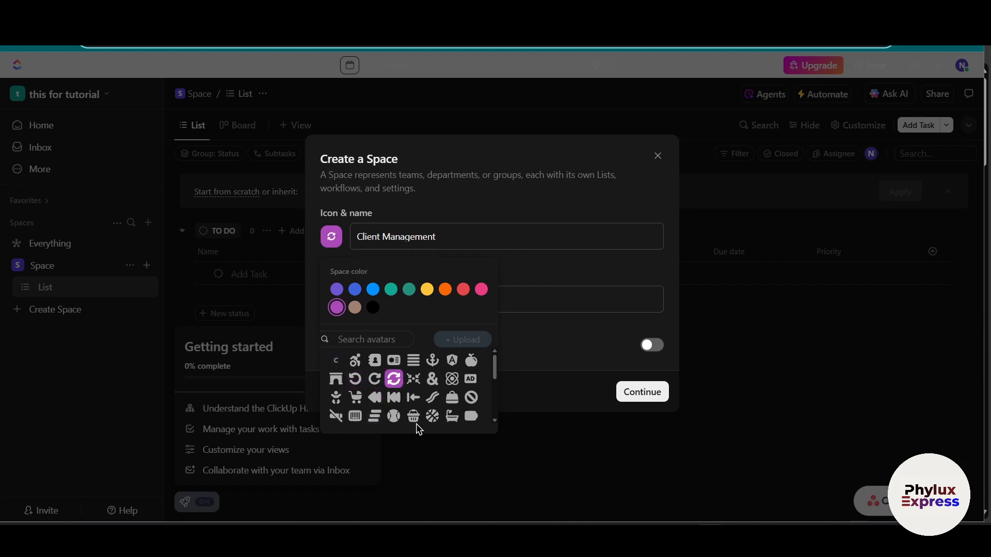
pyautogui.click(452, 398)
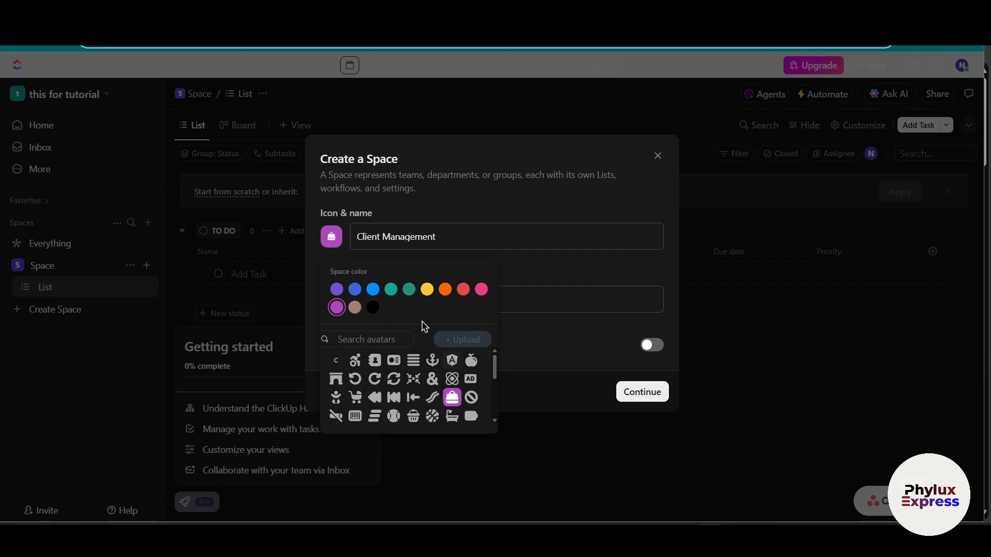
pyautogui.click(409, 288)
pyautogui.click(490, 232)
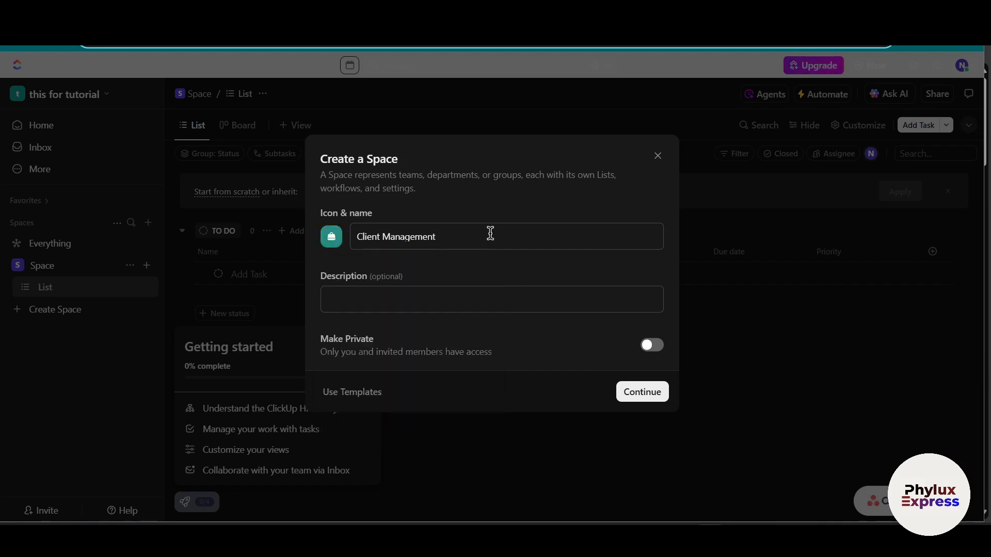
# Step: Review the new Space's description and privacy options and browse the Space templates in the Template Center
pyautogui.click(413, 305)
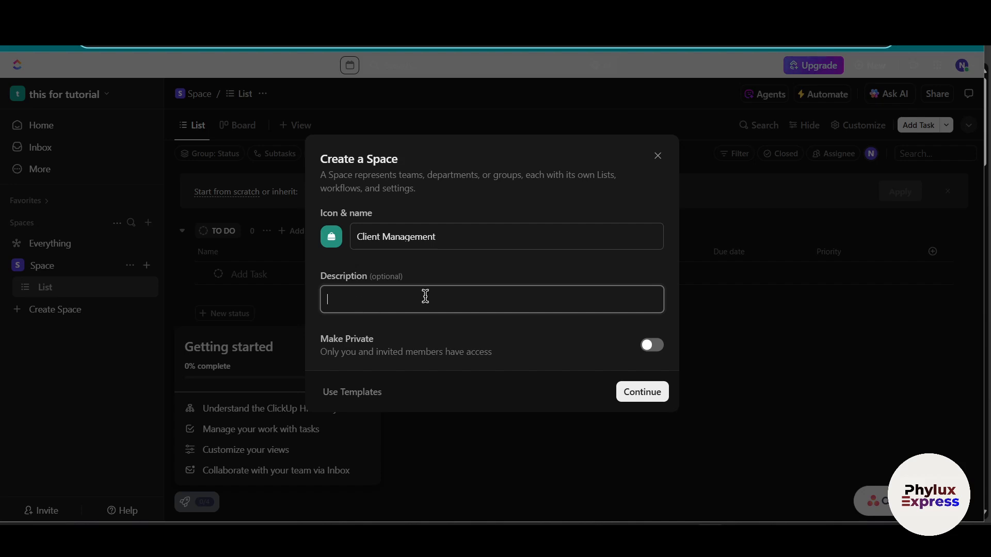
pyautogui.moveTo(375, 341); pyautogui.dragTo(325, 357)
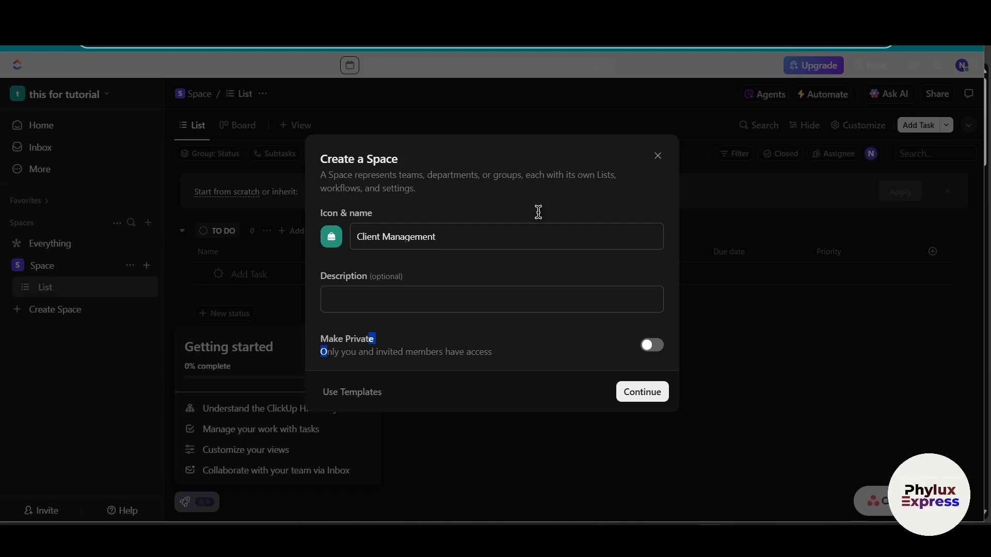
pyautogui.tripleClick(379, 160)
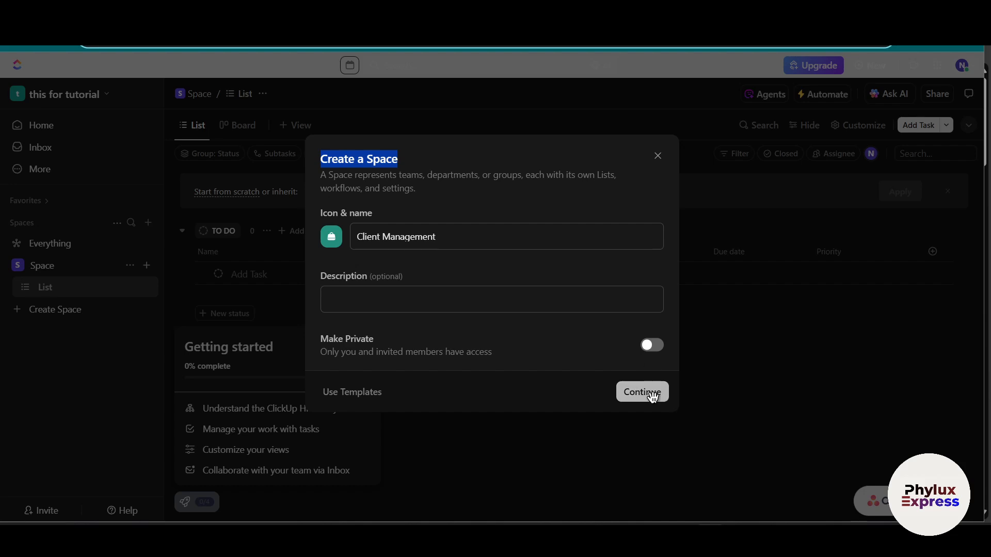
pyautogui.click(375, 394)
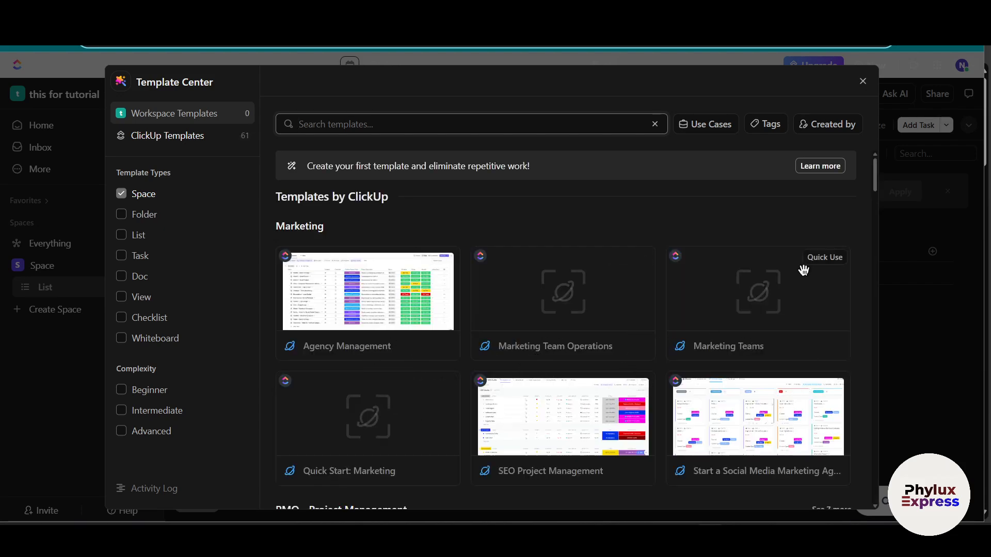
pyautogui.scroll(-3, 354, 457)
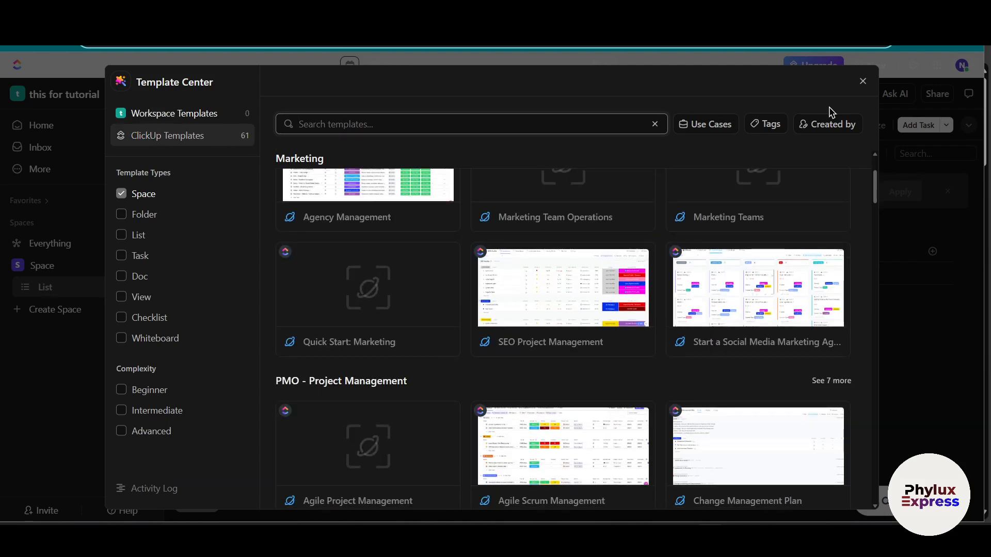
pyautogui.scroll(3, 344, 230)
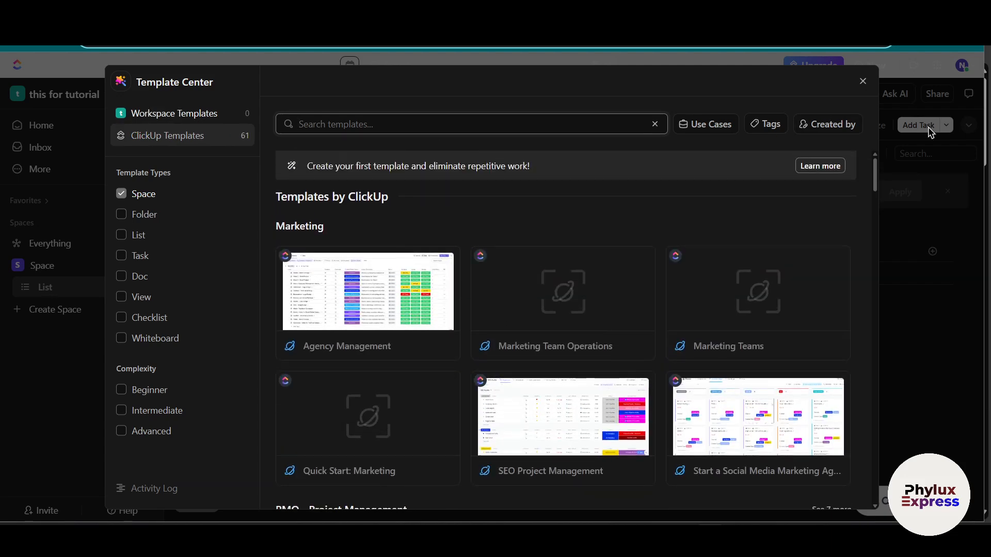
pyautogui.click(861, 81)
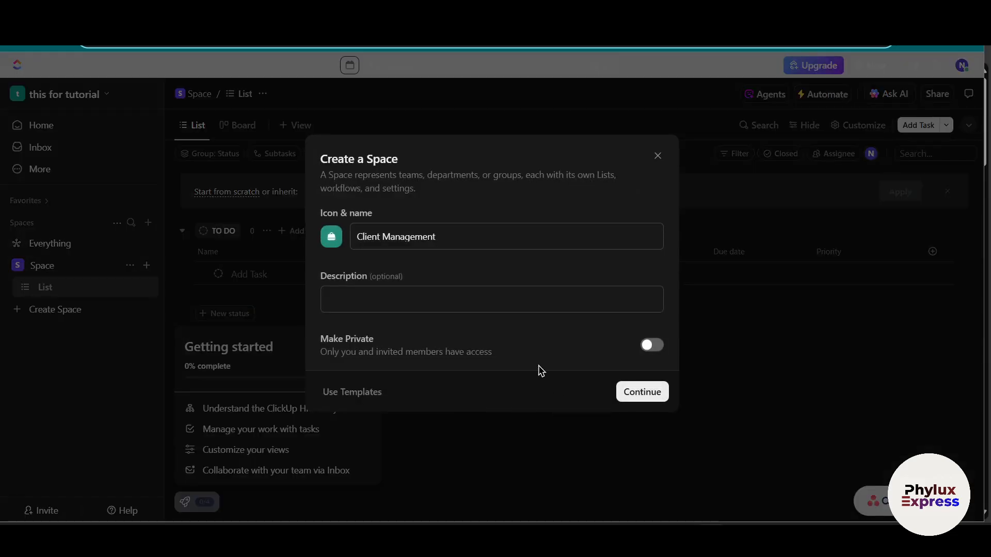
# Step: Continue to the workflow definition of the Client Management Space and examine the preset workflows and their customizable defaults
pyautogui.click(648, 400)
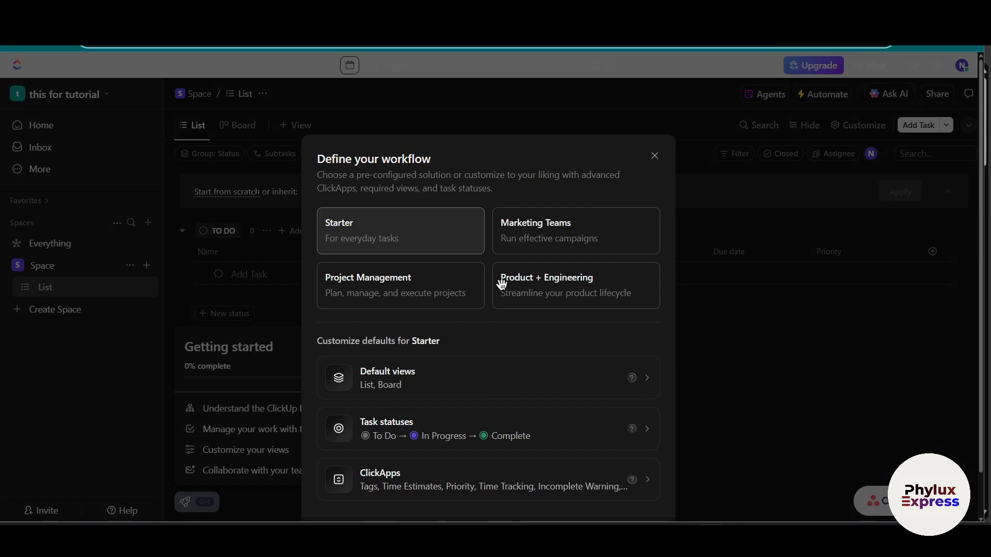
pyautogui.moveTo(336, 160); pyautogui.dragTo(446, 160)
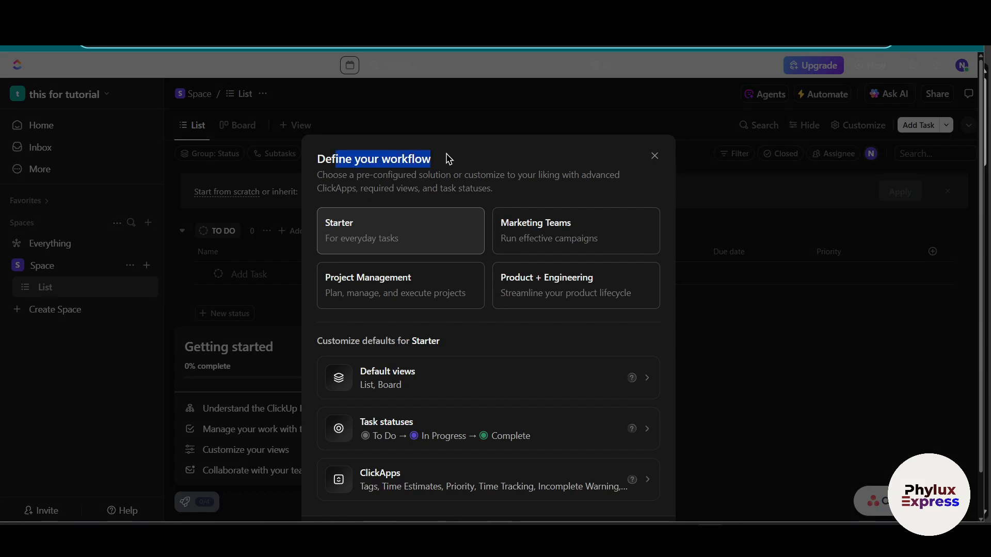
pyautogui.moveTo(312, 187); pyautogui.dragTo(404, 186)
pyautogui.click(408, 196)
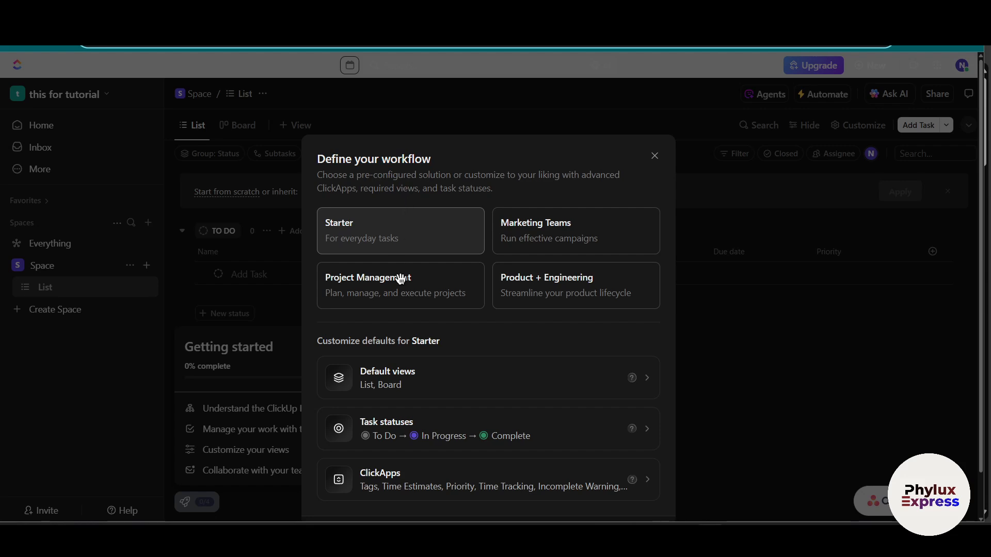
pyautogui.scroll(-1, 408, 266)
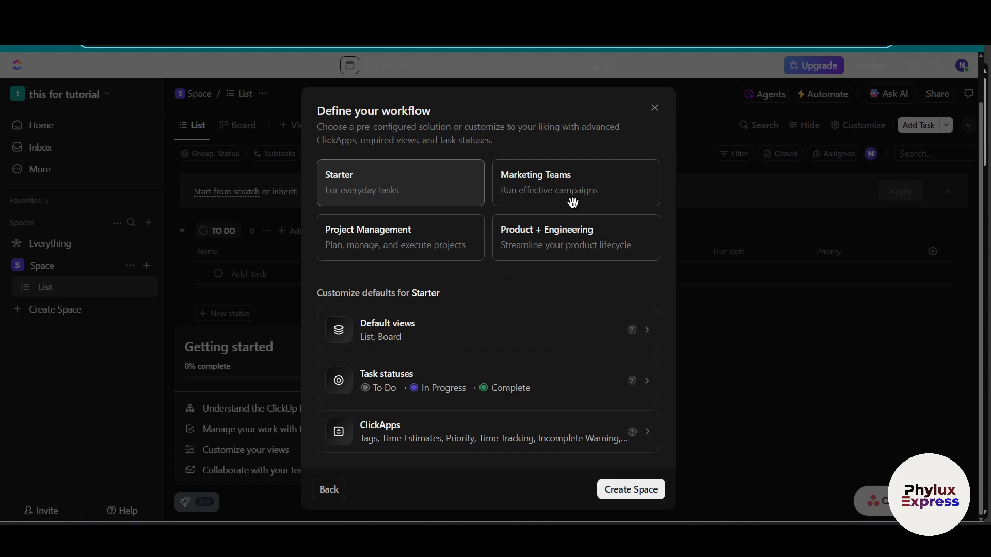
# Step: Compare the Marketing Teams and Product + Engineering defaults, settle on the Starter workflow and create the Space
pyautogui.click(604, 194)
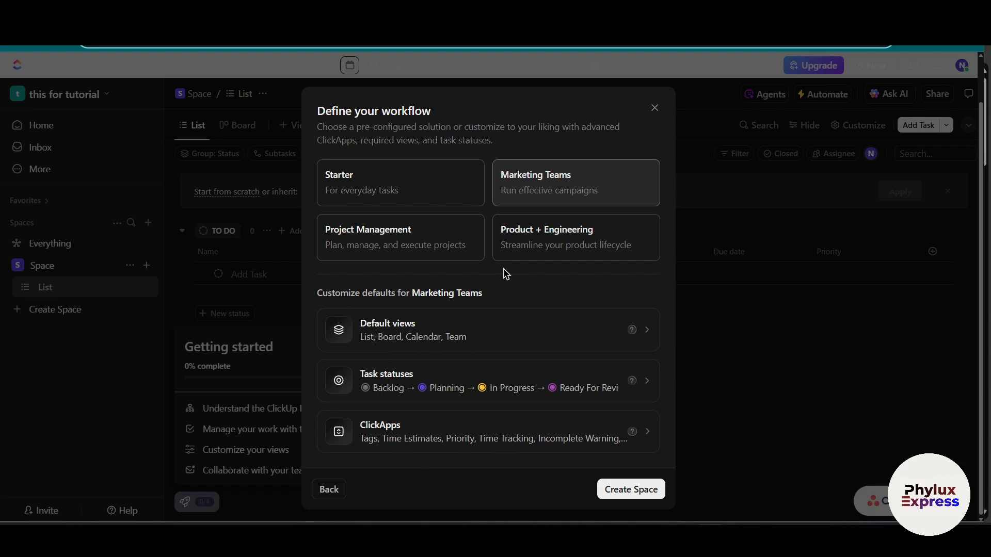
pyautogui.click(522, 252)
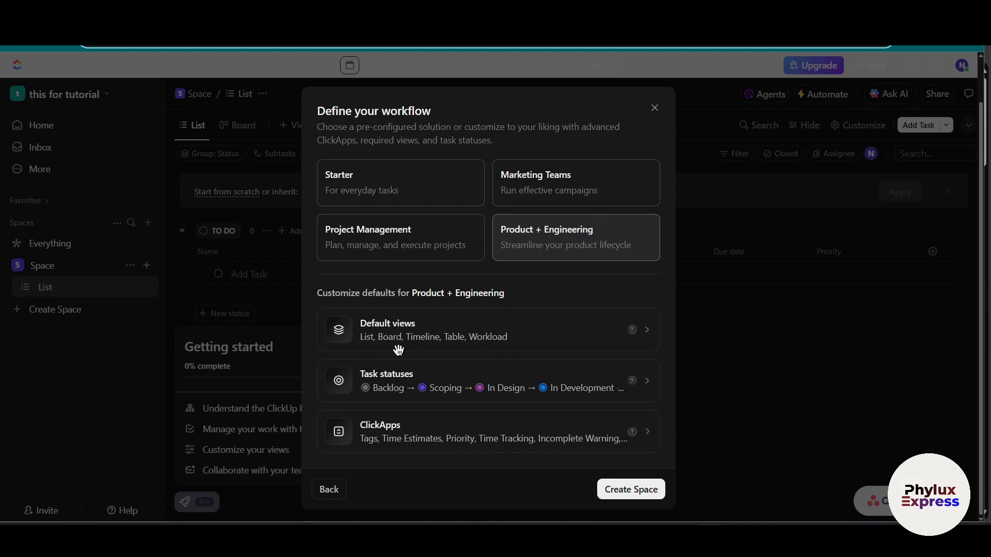
pyautogui.click(451, 198)
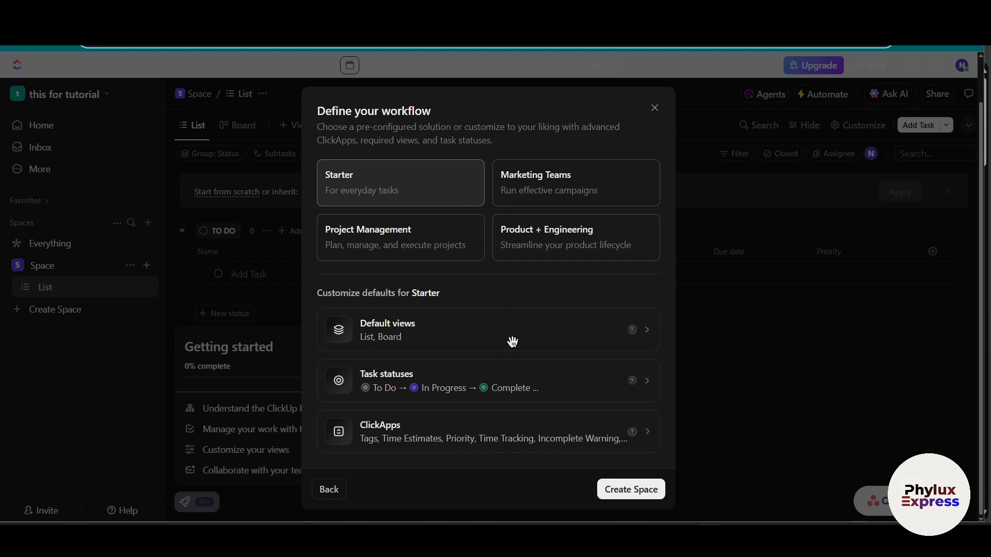
pyautogui.click(614, 488)
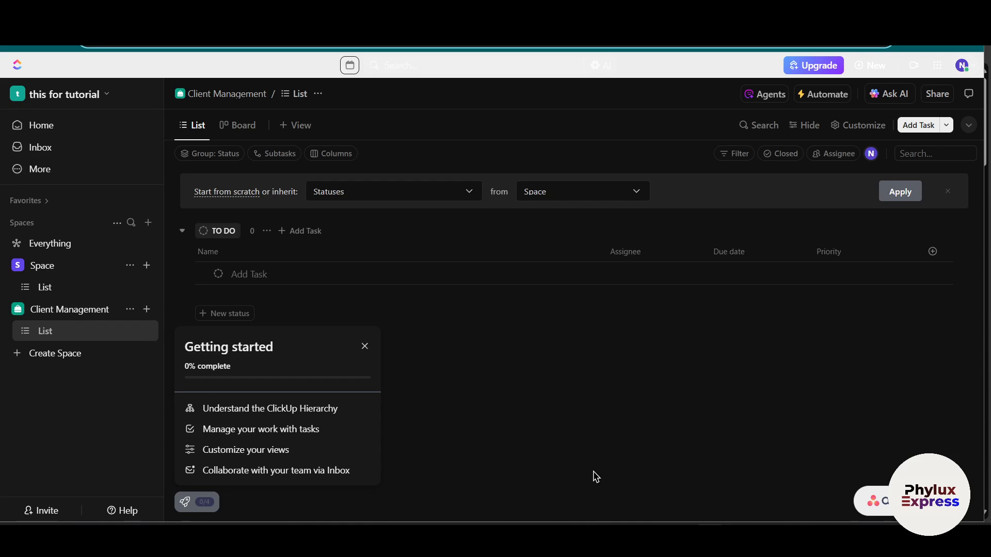
# Step: Dismiss the Getting started checklist and look over the options available for the Client Management Space
pyautogui.click(361, 346)
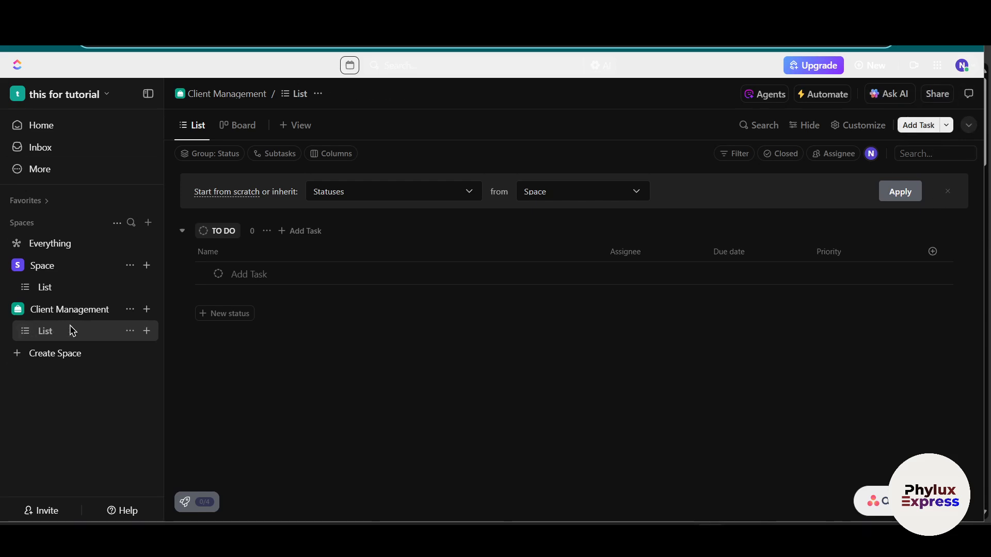
pyautogui.click(130, 309)
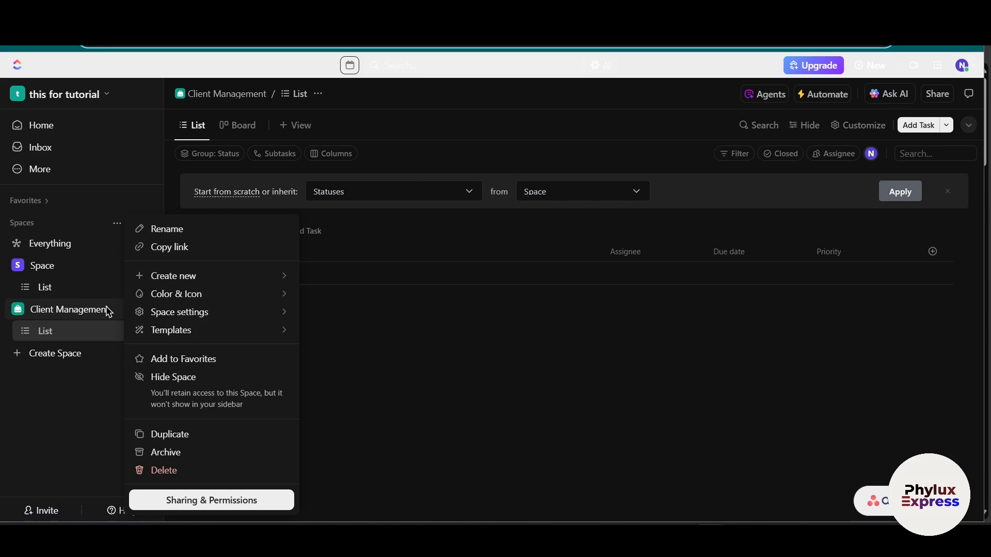
pyautogui.click(83, 390)
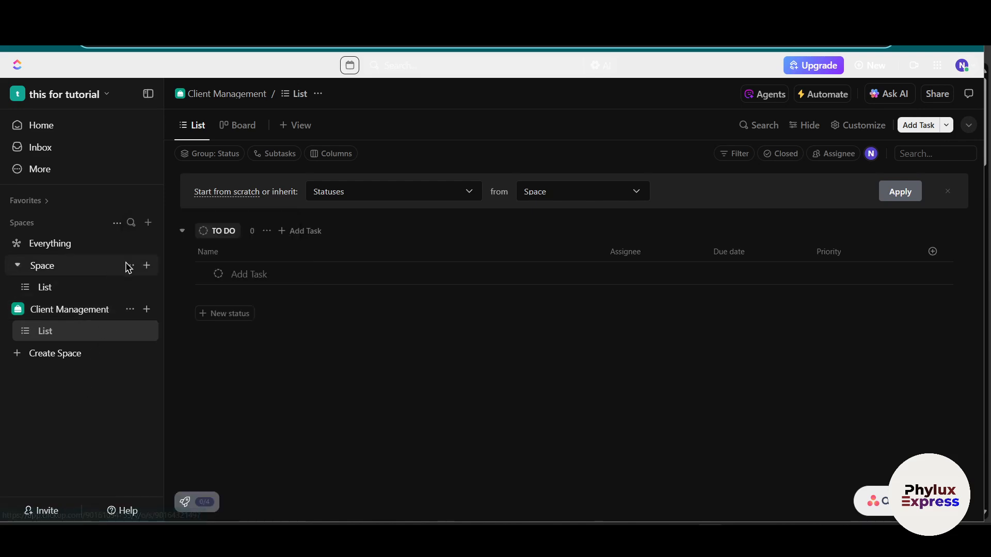
# Step: Start creating another Space with the name "sale management"
pyautogui.click(118, 223)
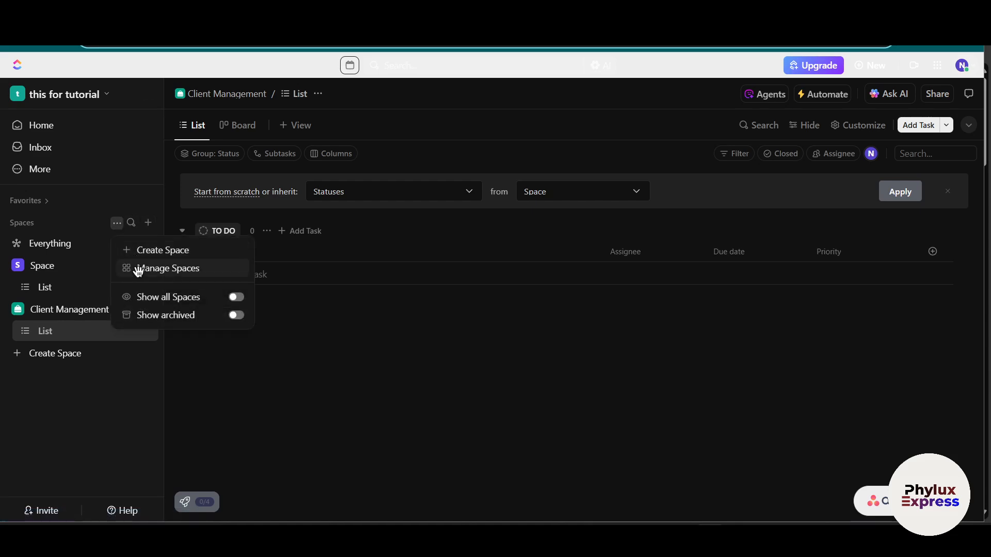
pyautogui.click(195, 250)
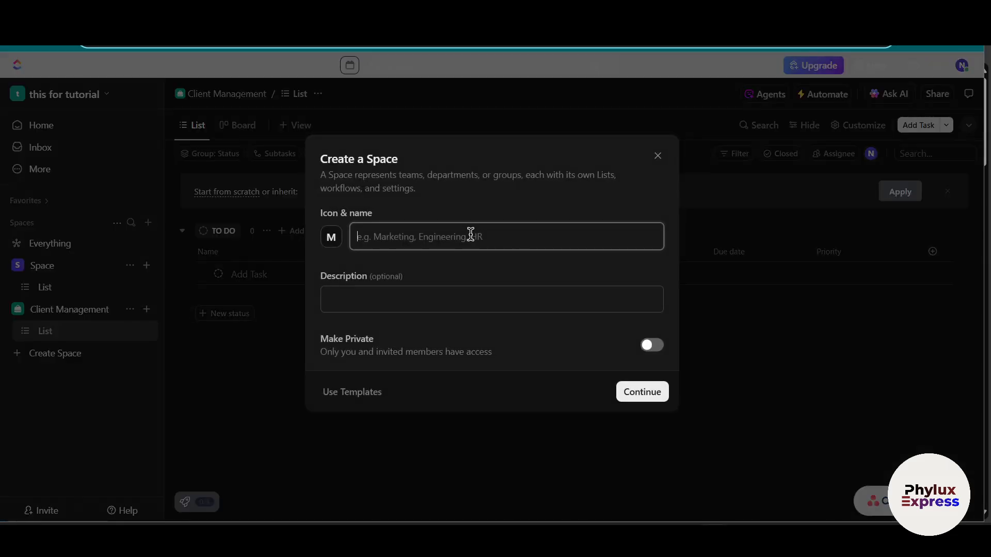
pyautogui.write('sale management')
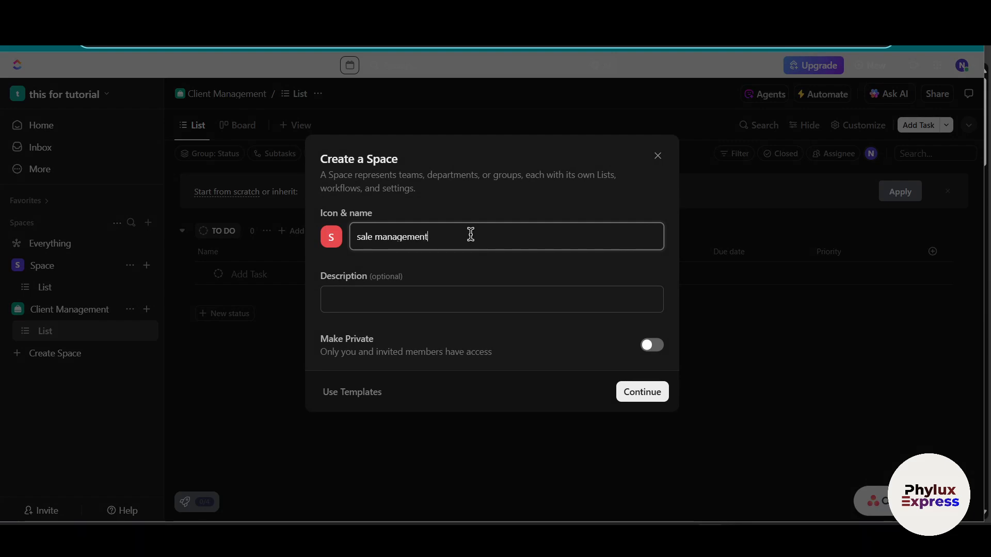
# Step: Search the Space templates for "sales crm" and choose the Sales CRM template for the new Space
pyautogui.click(367, 400)
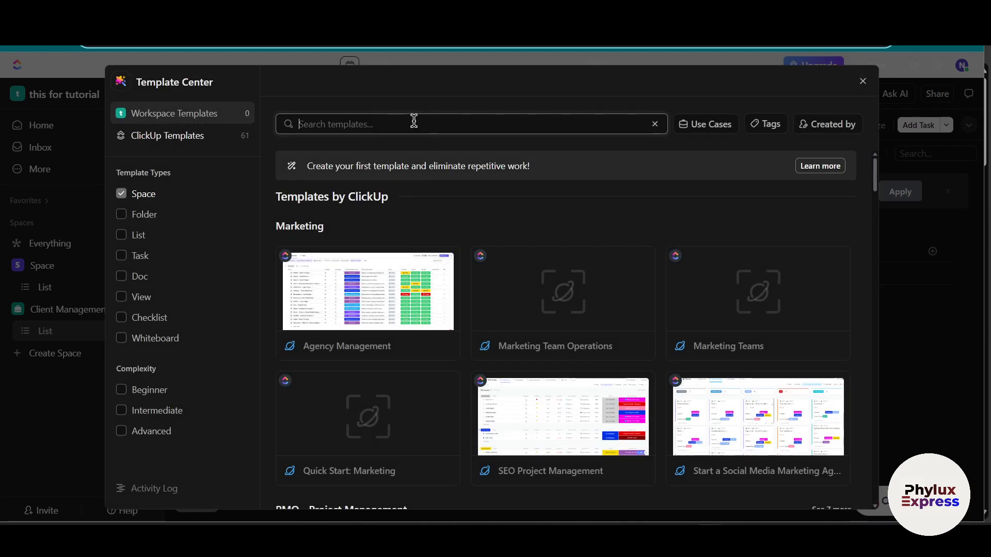
pyautogui.write('sales crm')
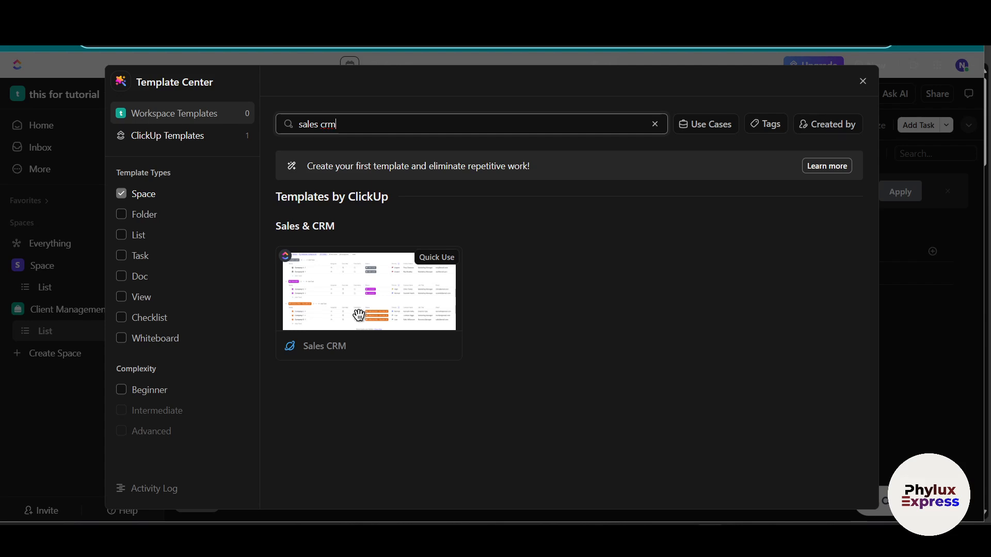
pyautogui.click(387, 312)
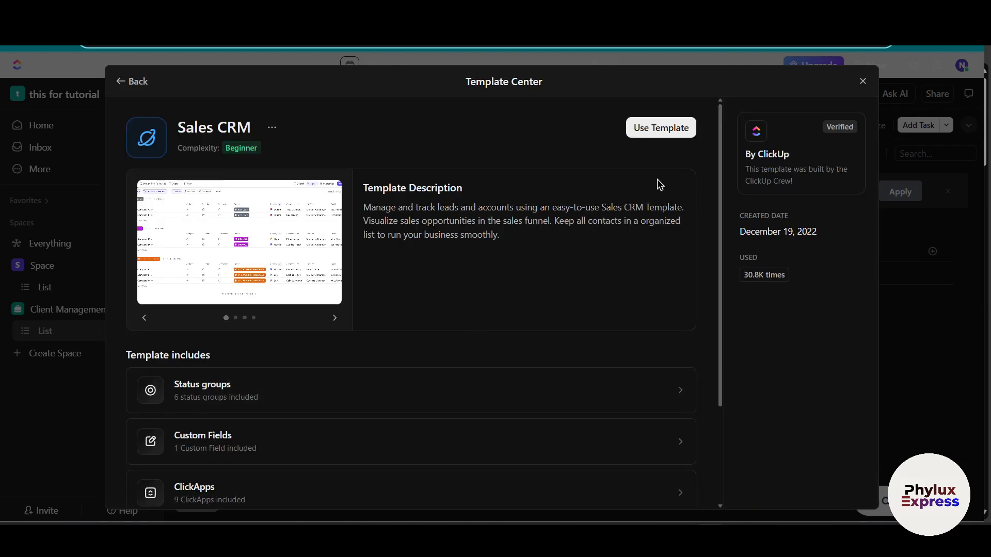
pyautogui.click(664, 134)
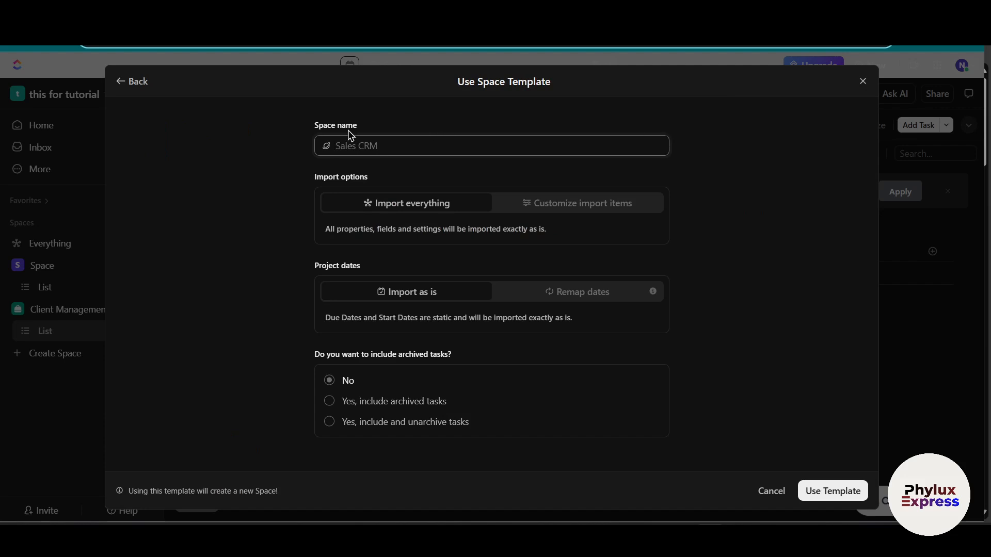
# Step: Name the templated Space "sales crm" and try to create it with Import everything, dates as is and no archived tasks
pyautogui.moveTo(314, 126); pyautogui.dragTo(453, 127)
pyautogui.click(402, 143)
pyautogui.write('sales crm')
pyautogui.moveTo(324, 176); pyautogui.dragTo(368, 177)
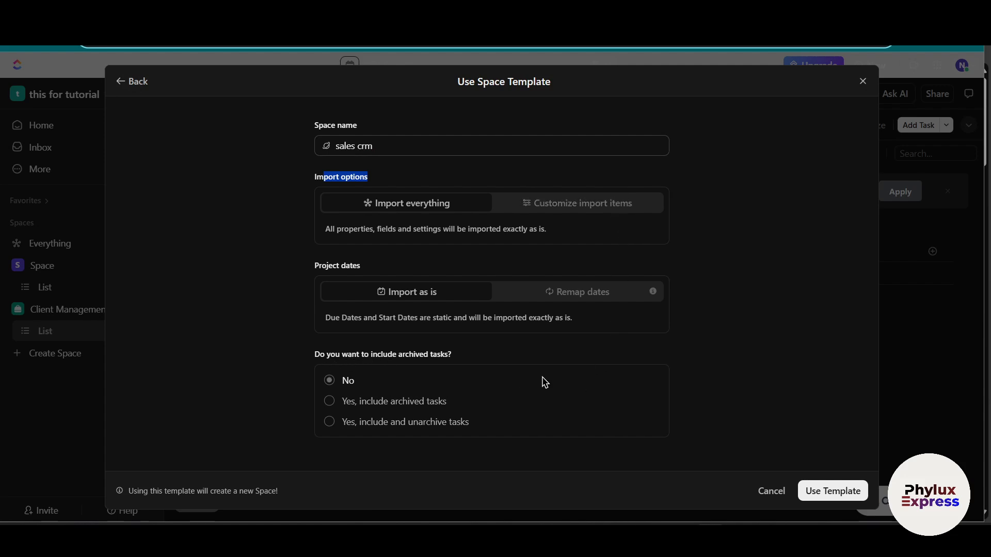
pyautogui.click(835, 491)
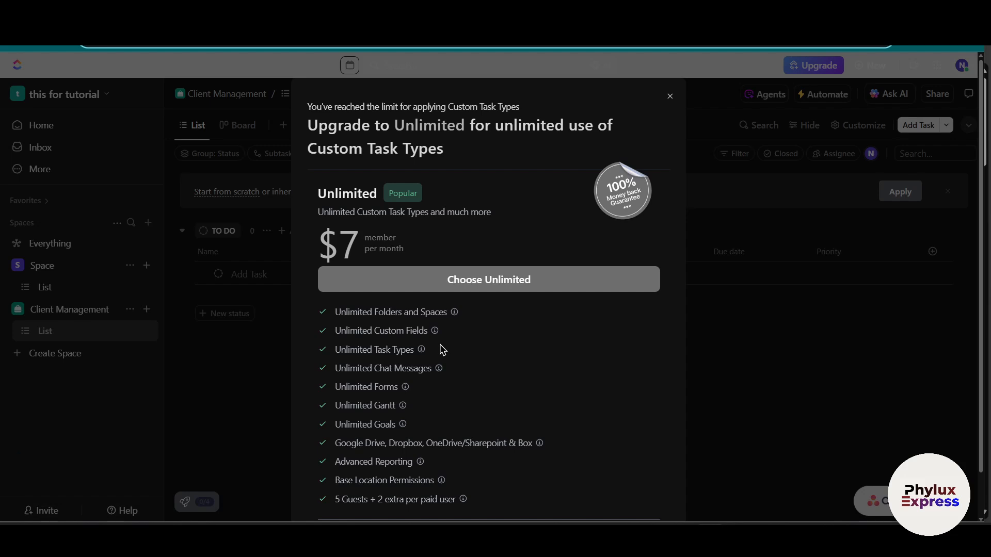
# Step: Review the Unlimited plan offer for Custom Task Types, then dismiss it and leave the template setup
pyautogui.scroll(-1, 443, 349)
pyautogui.scroll(1, 442, 349)
pyautogui.moveTo(308, 126); pyautogui.dragTo(496, 150)
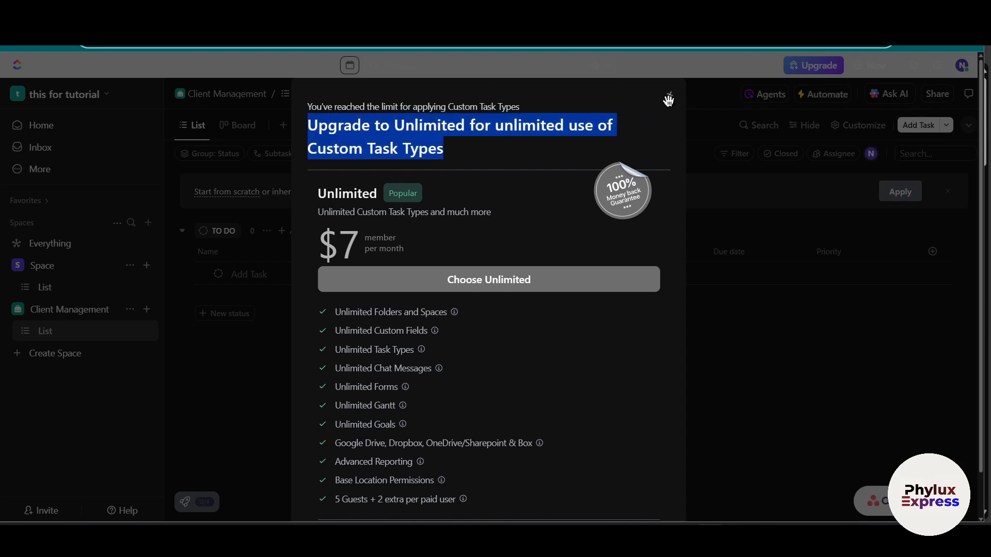
pyautogui.click(670, 96)
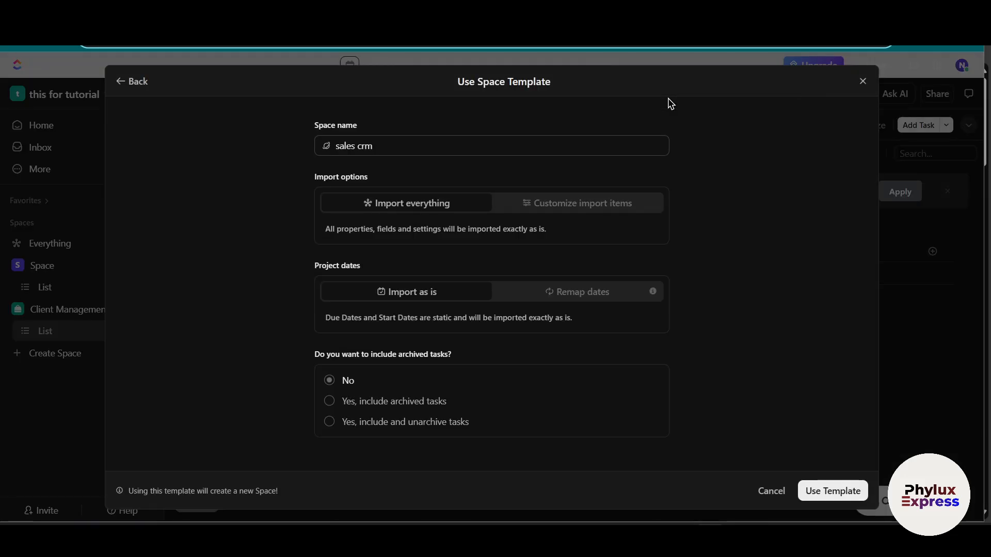
pyautogui.click(862, 81)
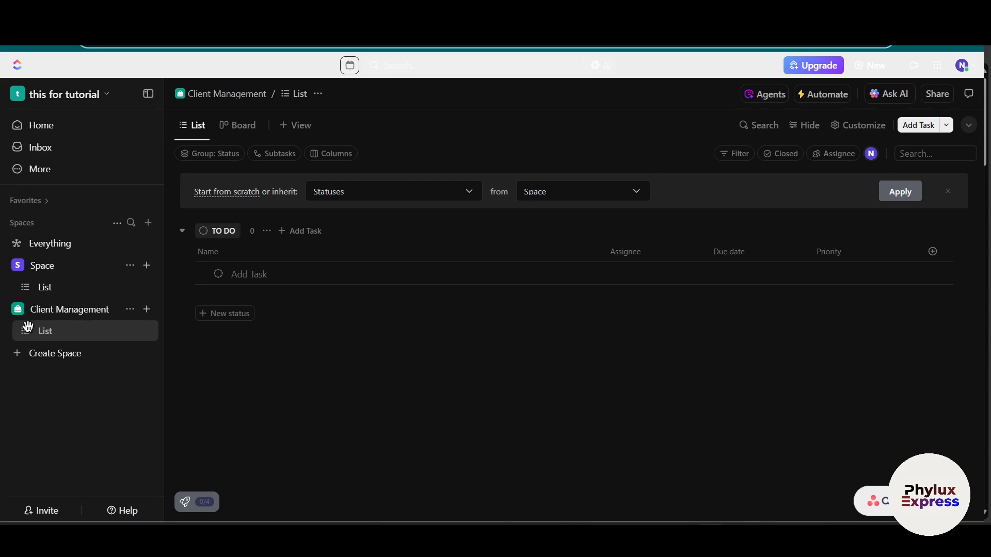
# Step: Open the Client Management Space and change its color to taupe brown and its icon to the ID card
pyautogui.click(63, 309)
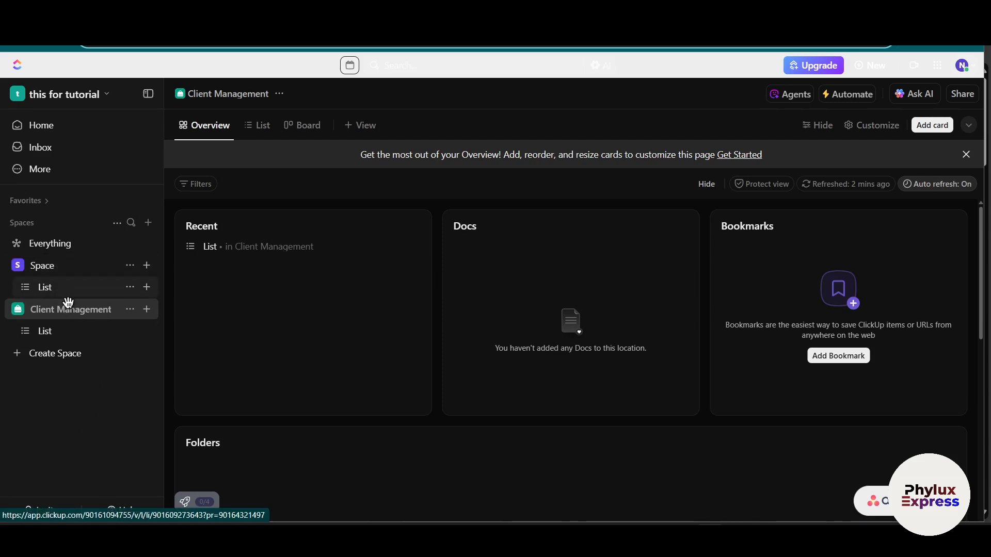
pyautogui.click(132, 308)
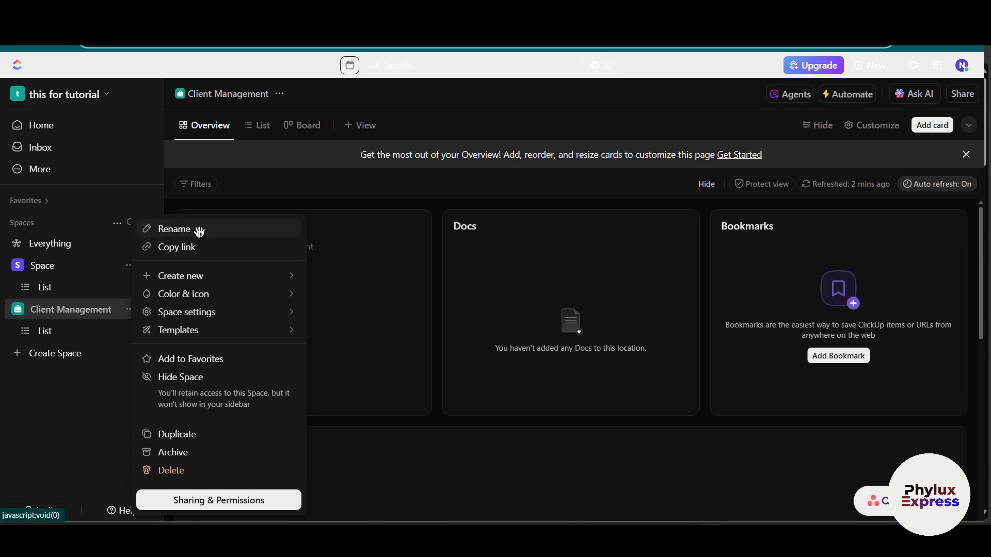
pyautogui.click(193, 295)
pyautogui.click(363, 313)
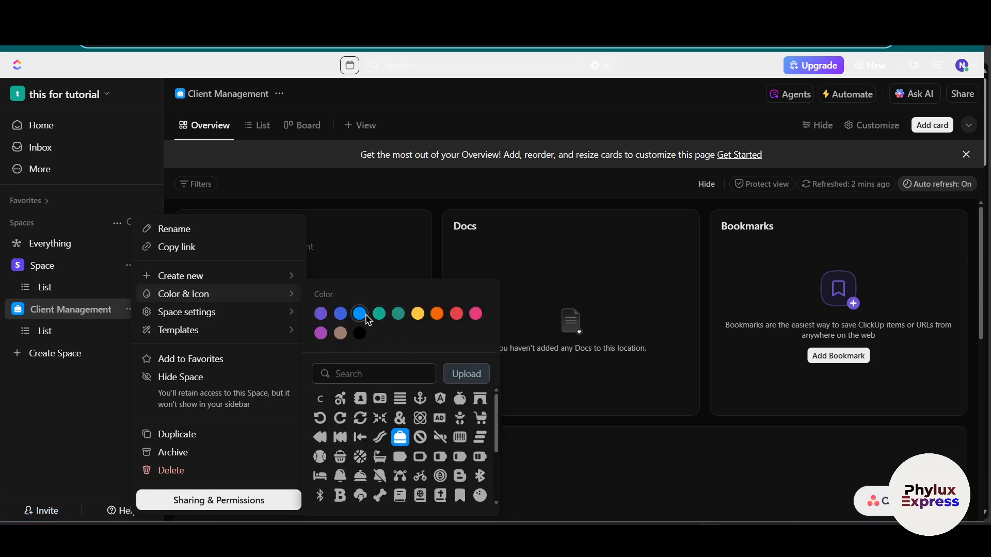
pyautogui.click(340, 333)
pyautogui.click(378, 400)
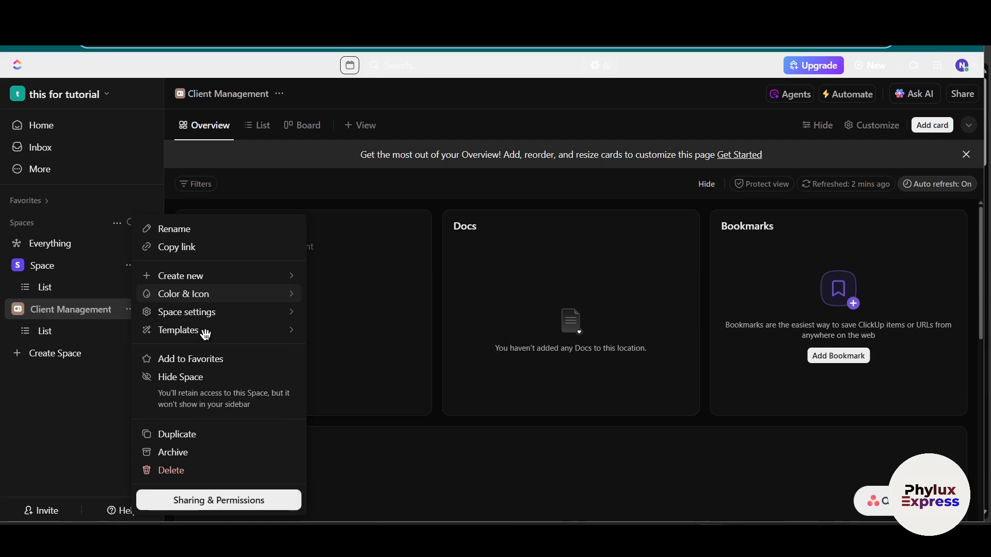
# Step: Check the update-existing-template option for the Client Management Space and switch to saving it as a new Space template
pyautogui.moveTo(212, 333)
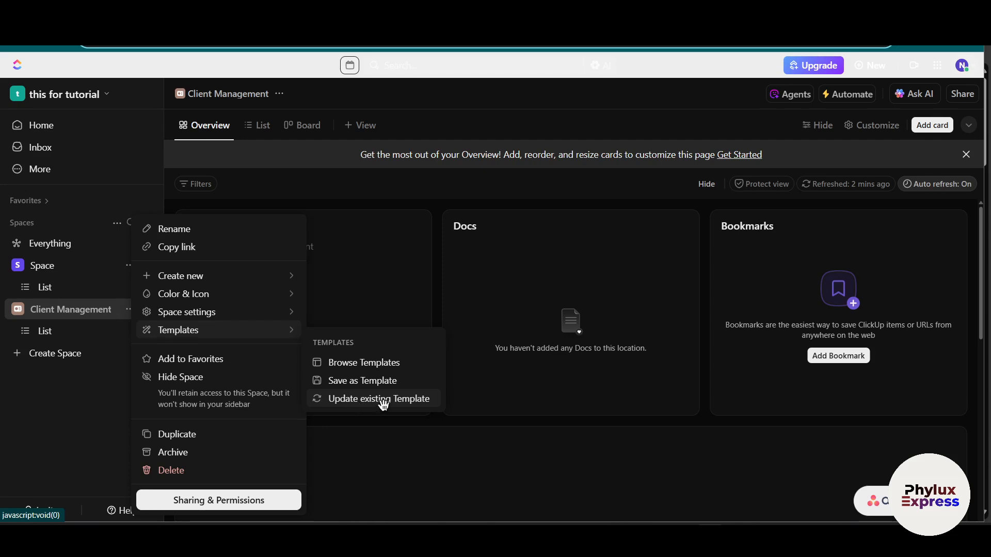
pyautogui.click(350, 403)
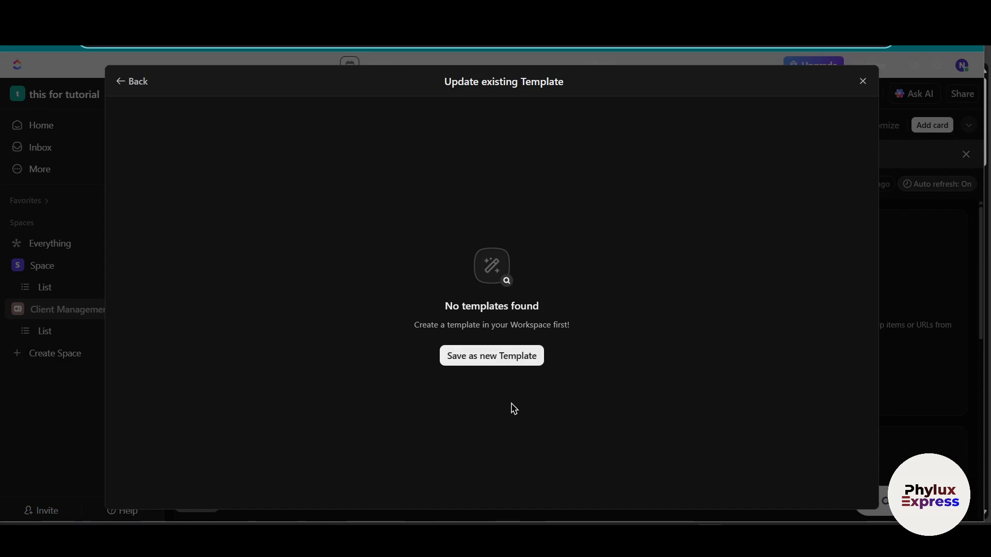
pyautogui.click(493, 365)
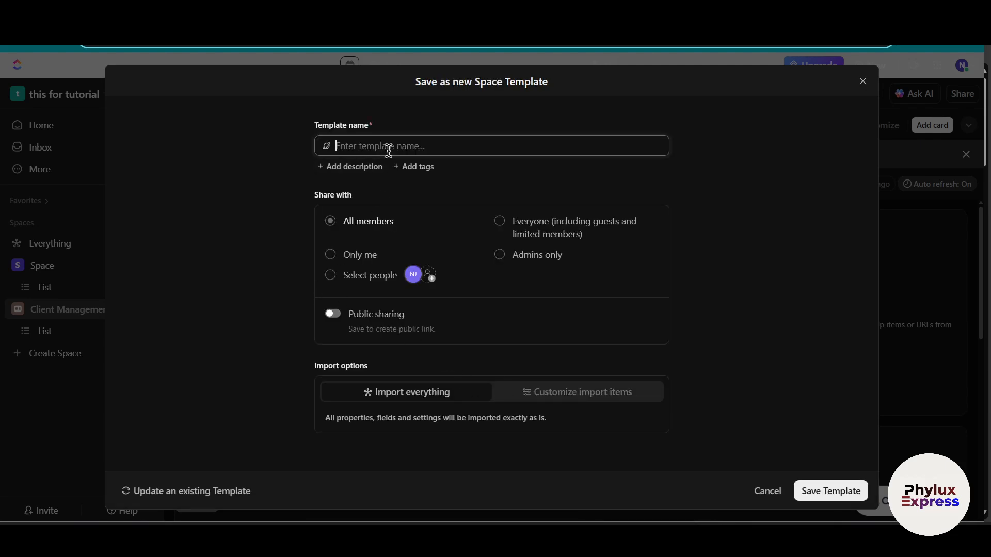
# Step: Compare the customizable import items with the Import everything option for the new Space template
pyautogui.click(548, 400)
pyautogui.scroll(-5, 553, 403)
pyautogui.scroll(5, 439, 378)
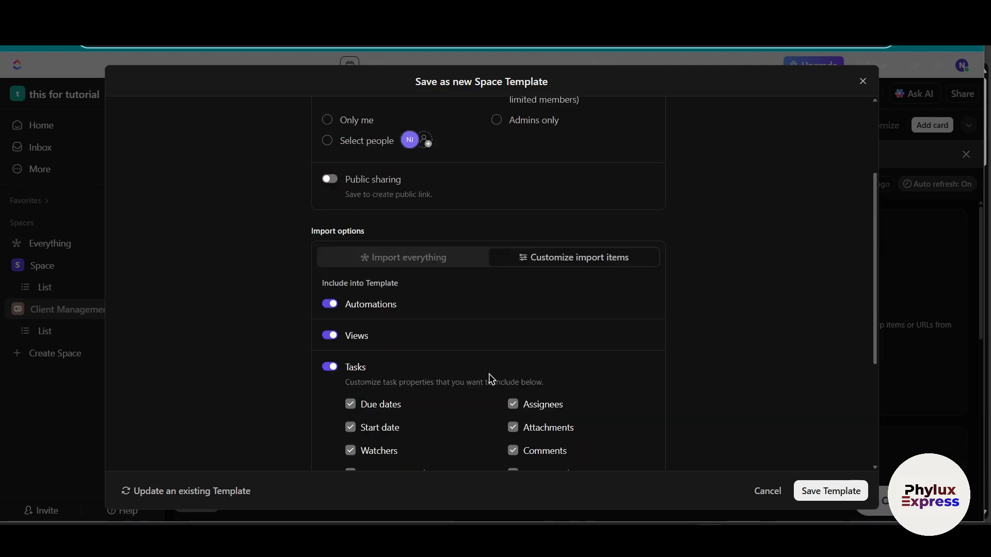
pyautogui.click(427, 393)
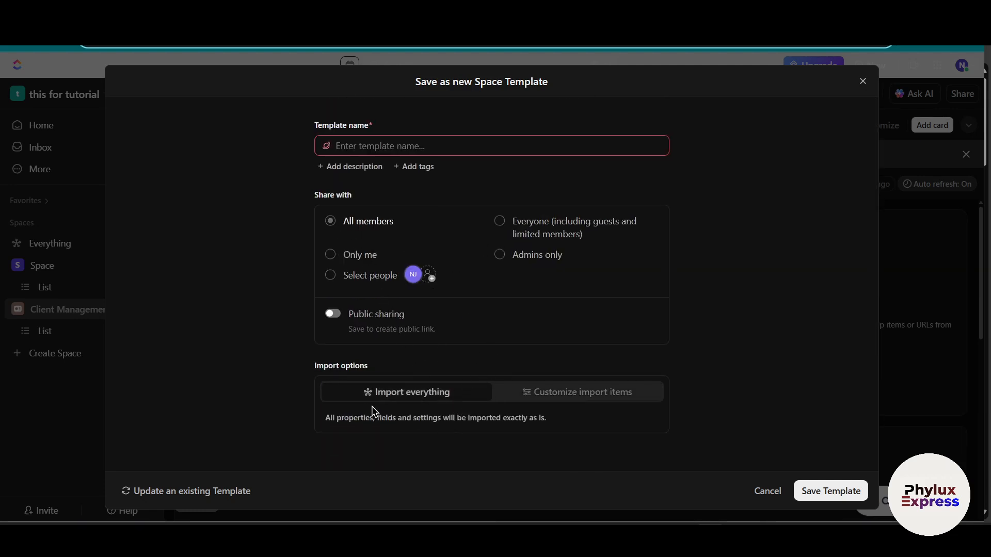
pyautogui.moveTo(328, 424); pyautogui.dragTo(544, 425)
pyautogui.click(557, 430)
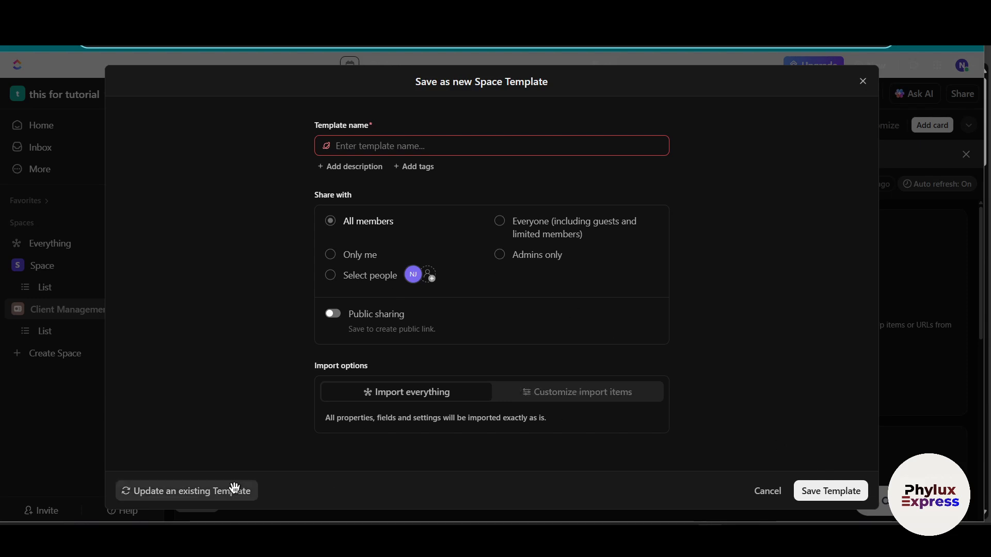
# Step: Revisit the option to update an existing template, then leave the template form without saving
pyautogui.click(200, 499)
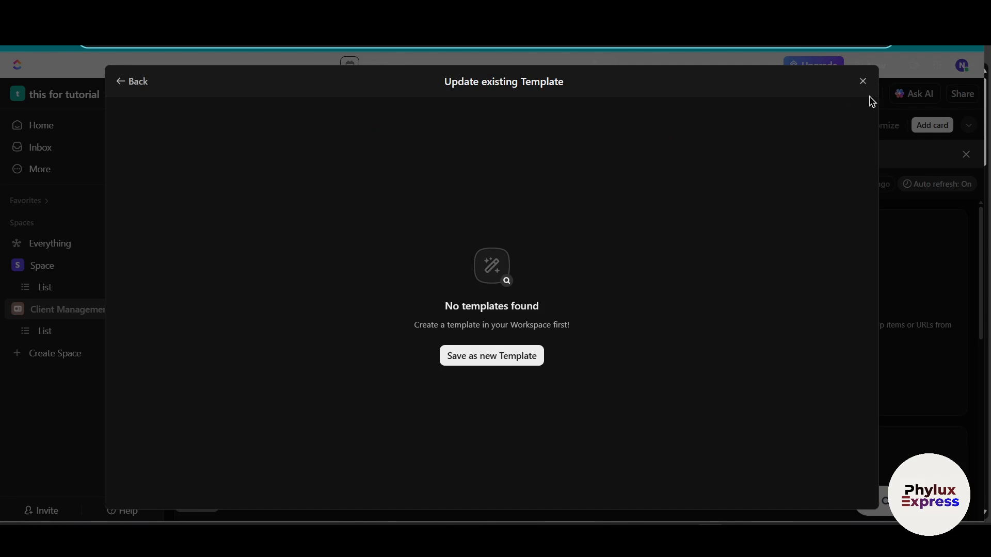
pyautogui.click(135, 82)
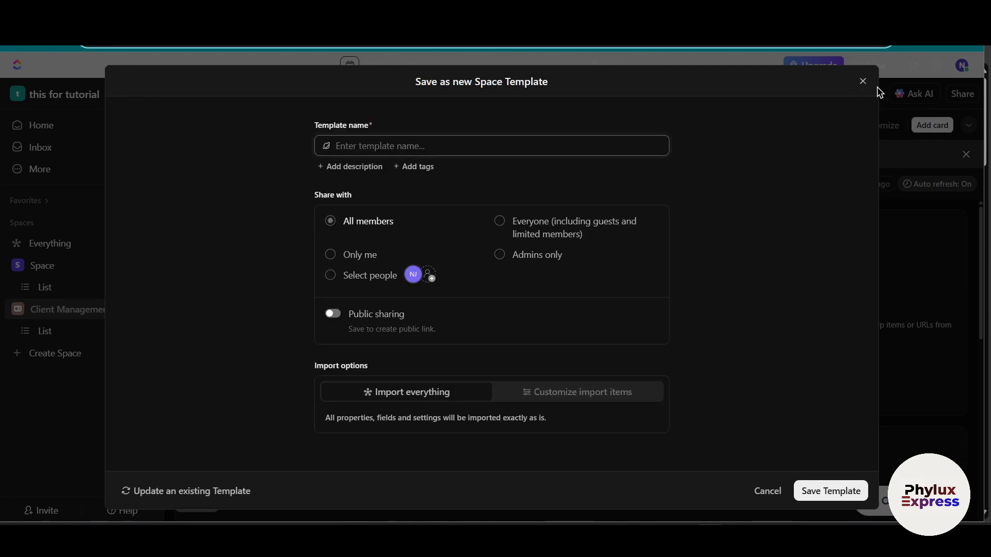
pyautogui.click(862, 81)
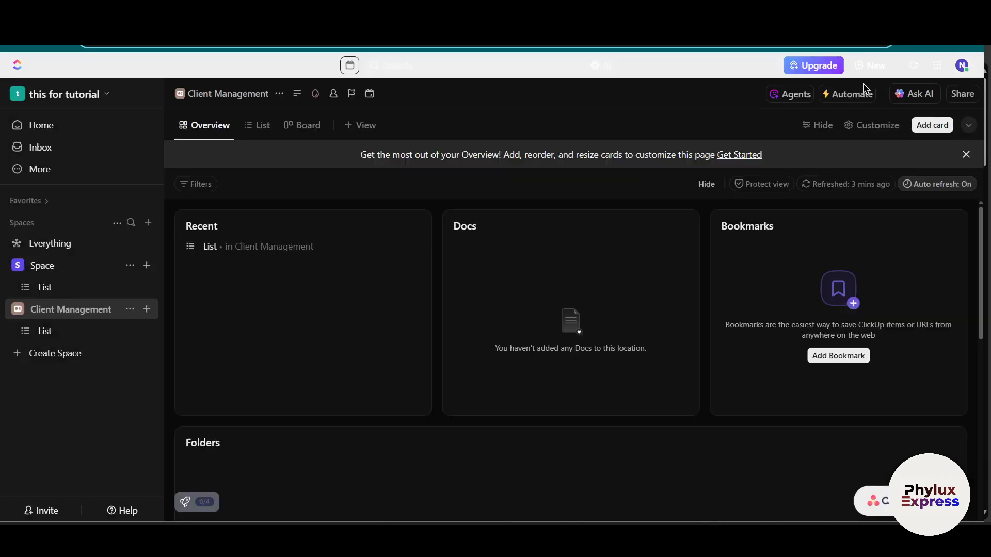
# Step: Browse the templates for the Client Management Space and search the Folder and List templates for "sales crm"
pyautogui.click(128, 310)
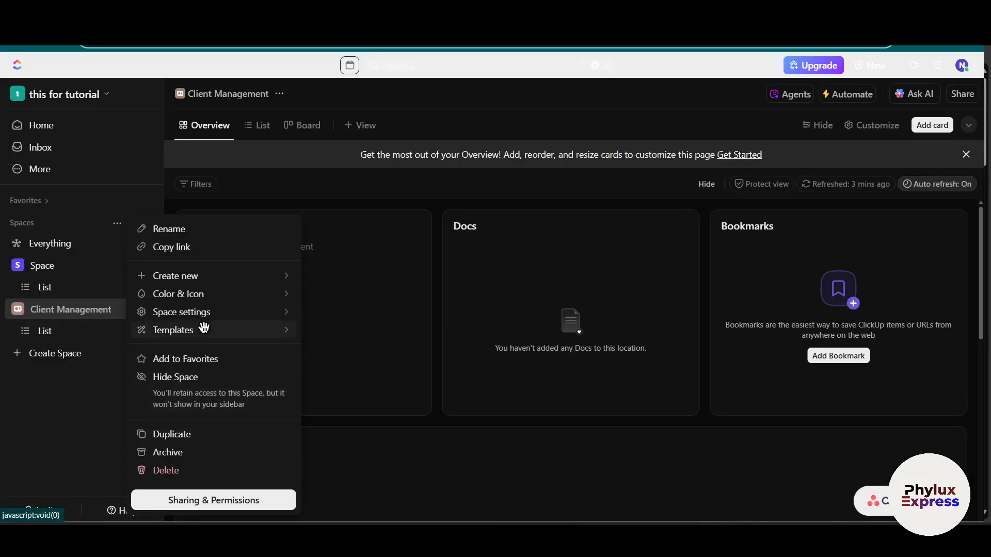
pyautogui.moveTo(261, 331)
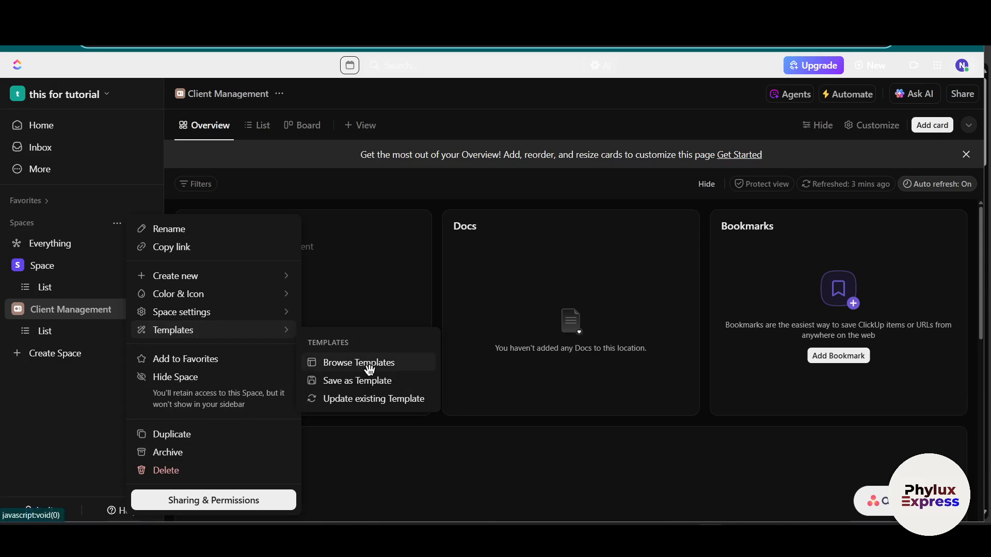
pyautogui.click(378, 369)
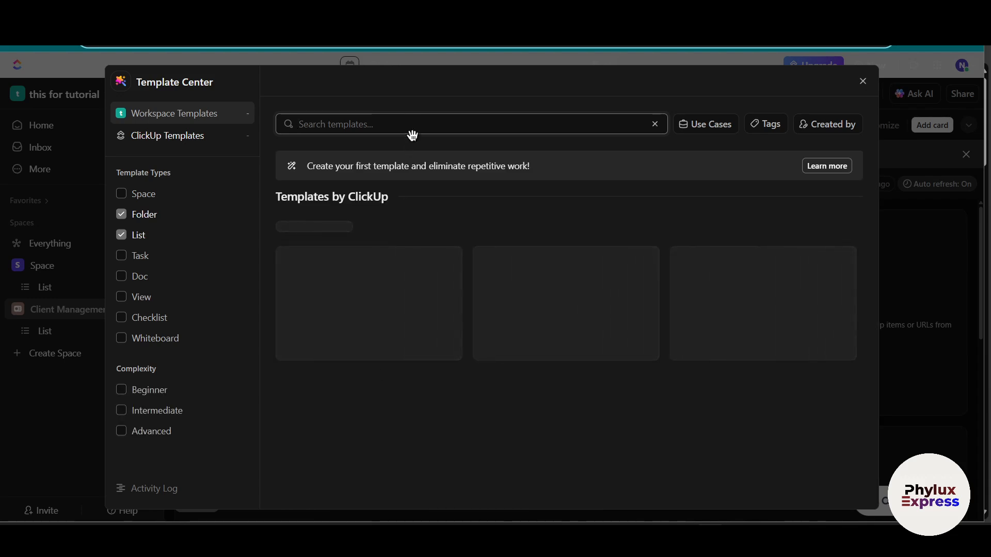
pyautogui.click(405, 126)
pyautogui.write('s')
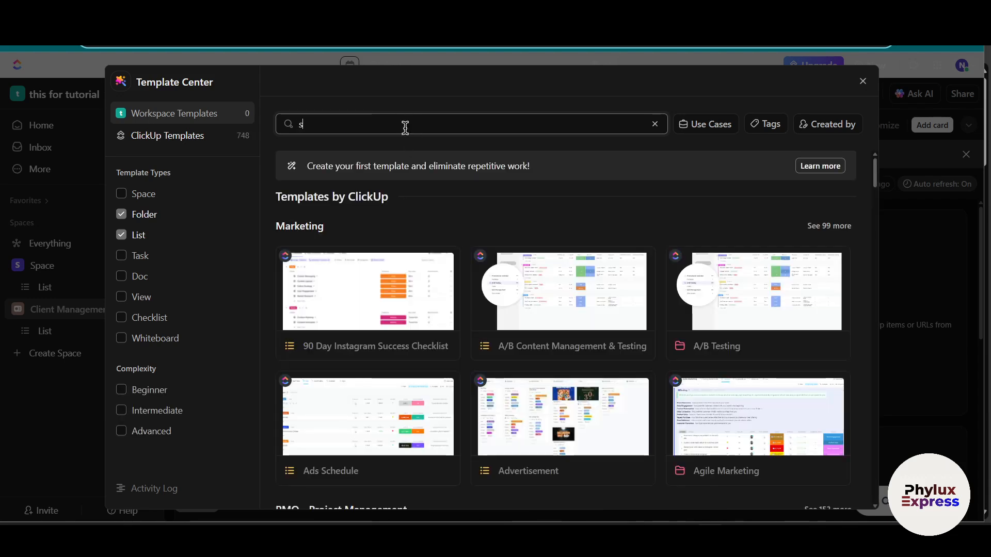
pyautogui.write('ales crm')
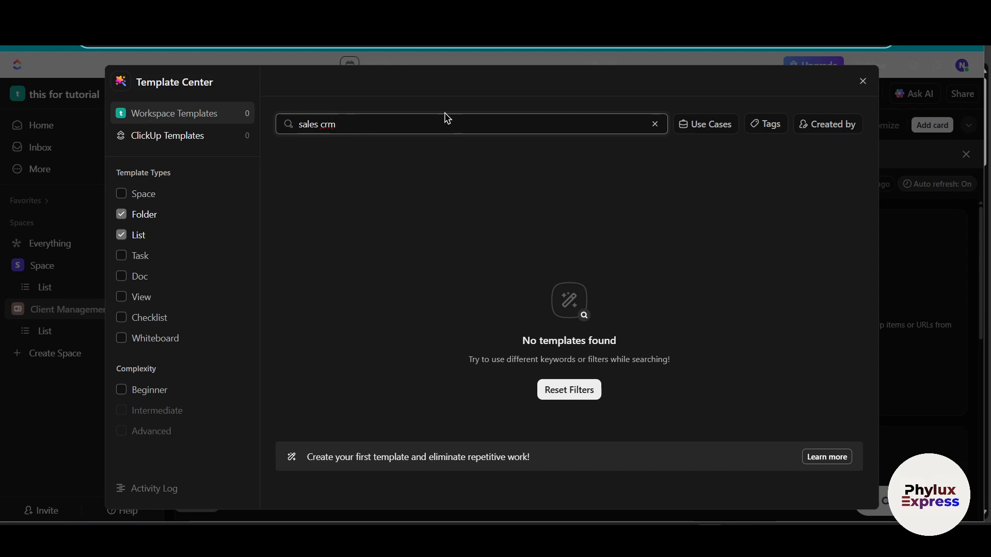
# Step: Broaden the template search to "sales" and look through the Marketing, Sales & CRM and Operations templates
pyautogui.press('BackSpace')
pyautogui.press('BackSpace')
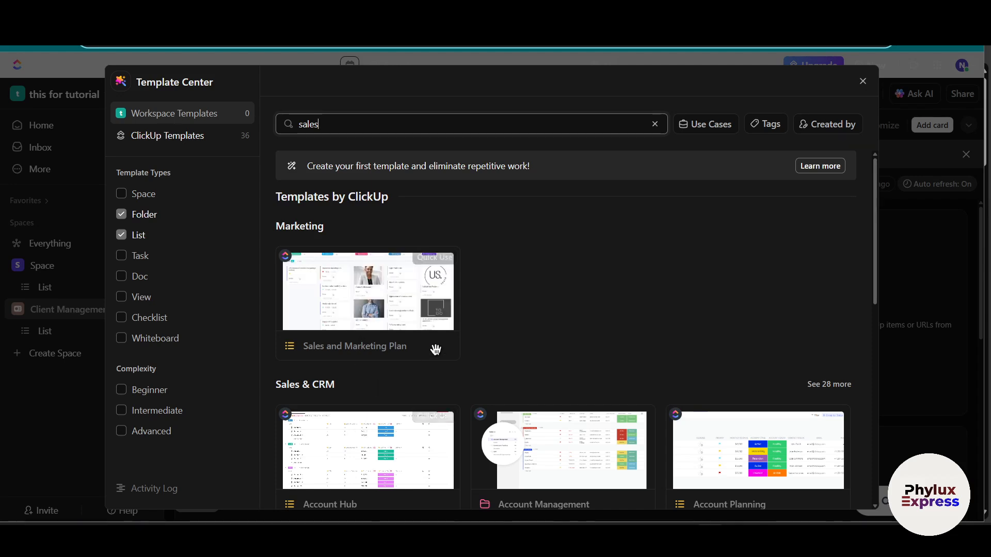
pyautogui.scroll(-1, 437, 356)
pyautogui.scroll(-3, 437, 363)
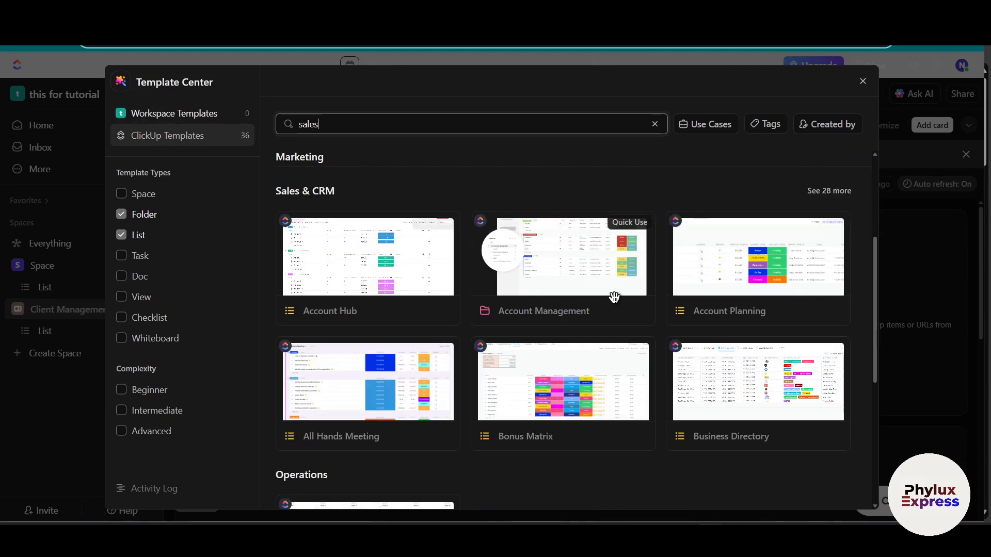
pyautogui.scroll(-3, 614, 297)
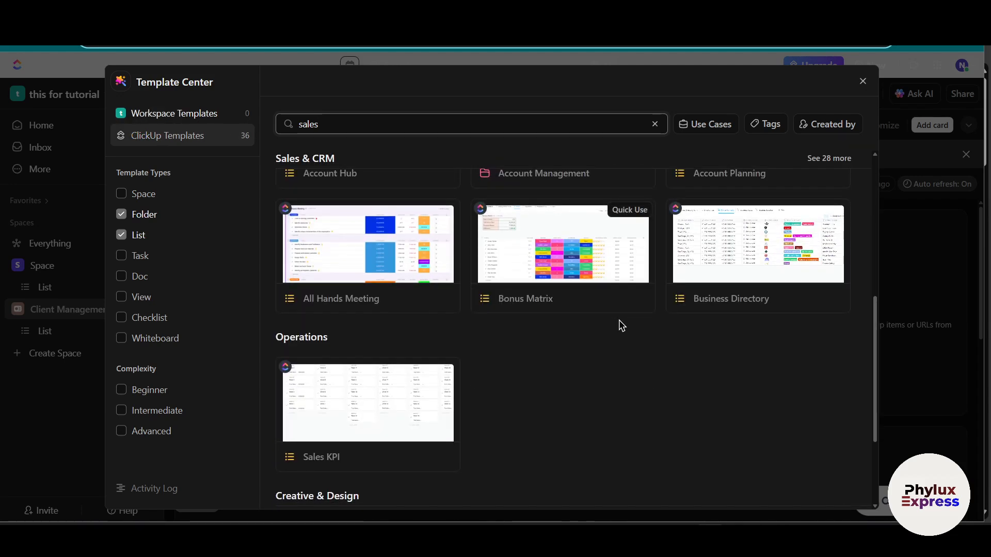
# Step: Apply the Account Hub List template to the Client Management Space, importing everything and naming the new List "sdf"
pyautogui.scroll(-1, 621, 325)
pyautogui.scroll(6, 458, 301)
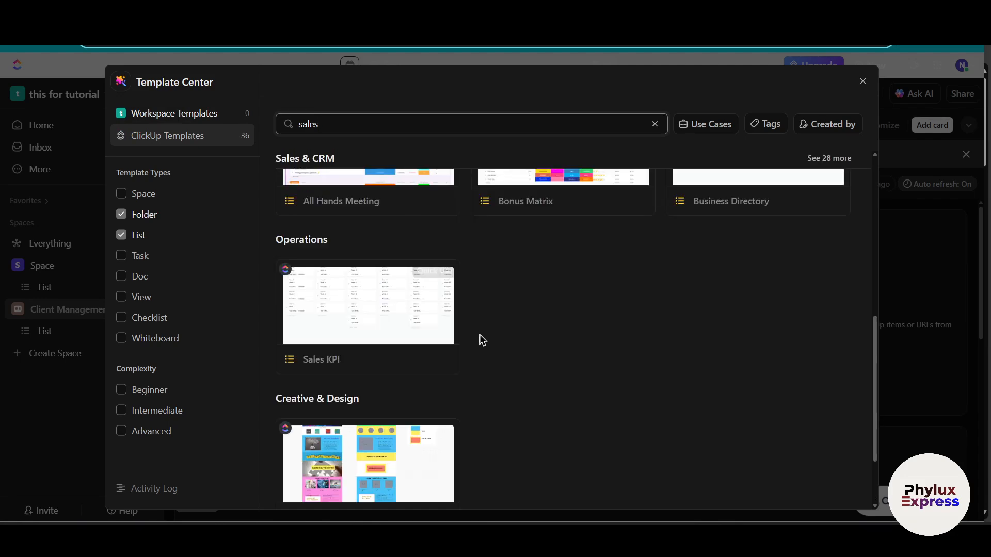
pyautogui.scroll(-3, 590, 400)
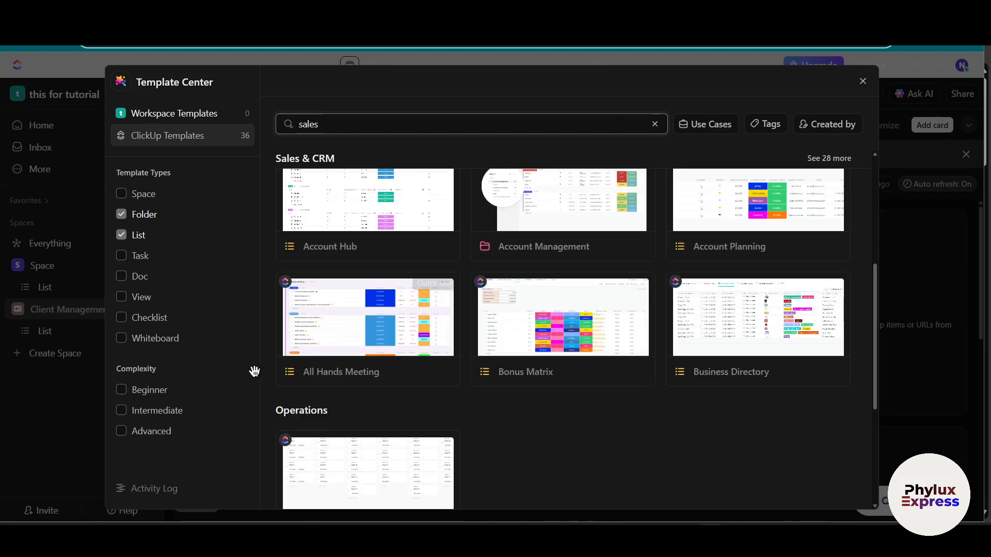
pyautogui.scroll(2, 422, 305)
pyautogui.click(379, 400)
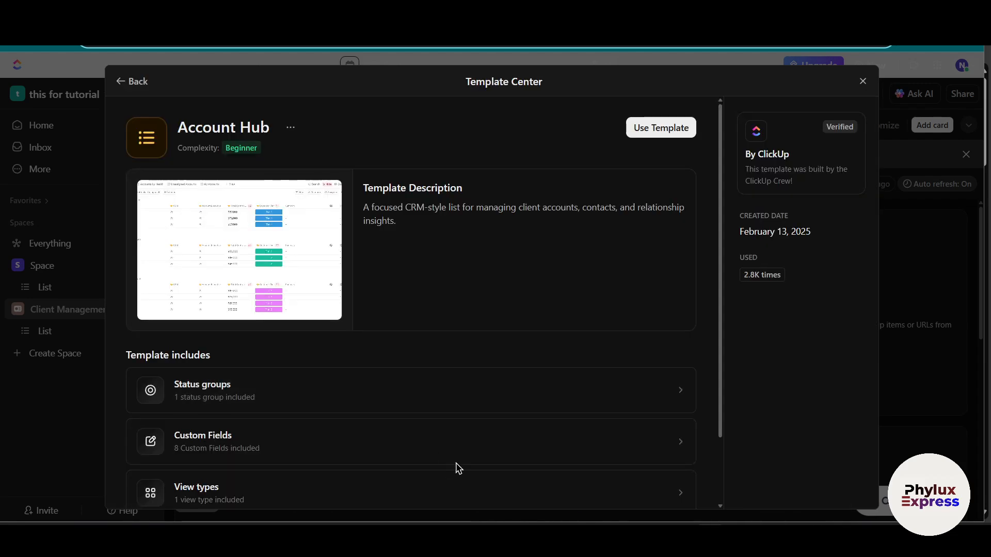
pyautogui.click(691, 128)
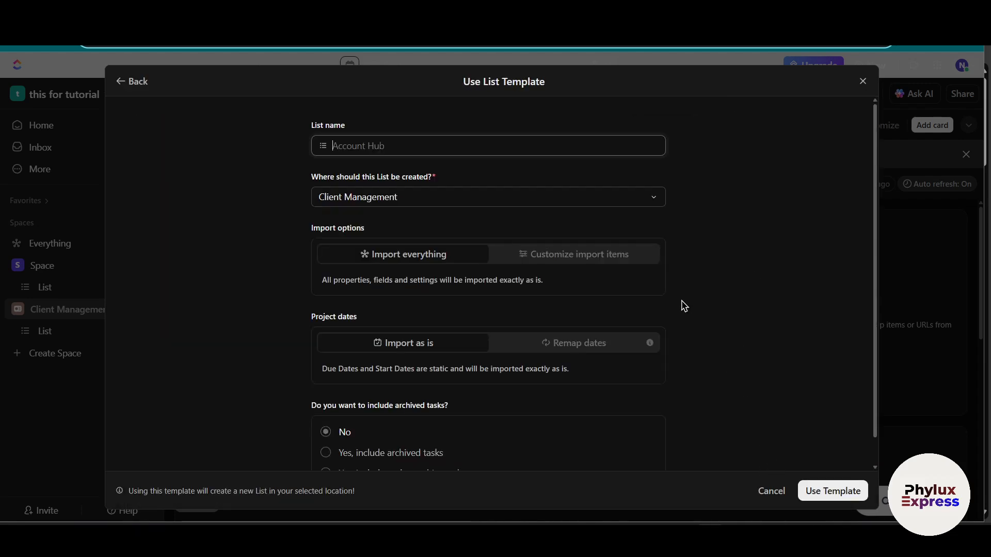
pyautogui.write('sdf')
pyautogui.click(800, 493)
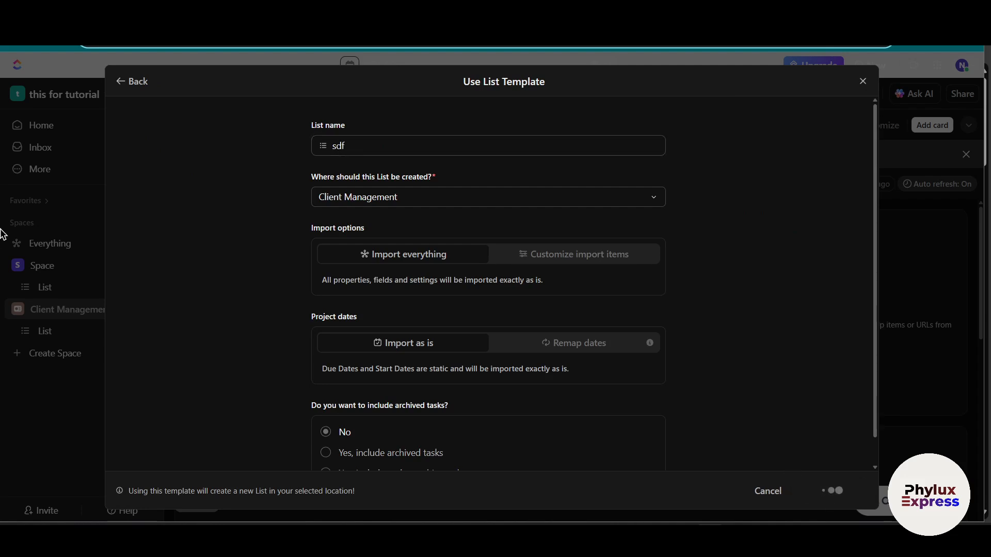
pyautogui.scroll(-2, 398, 296)
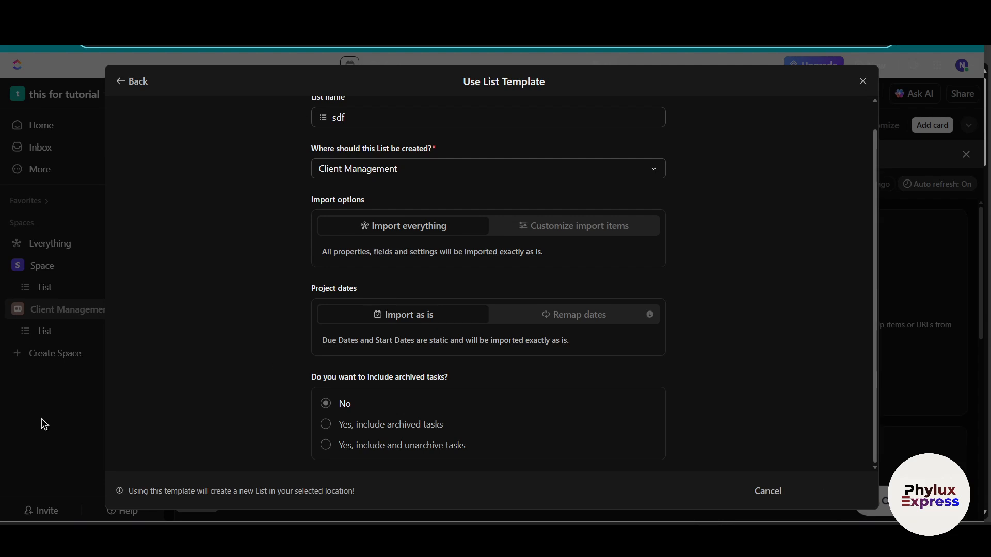
pyautogui.click(863, 81)
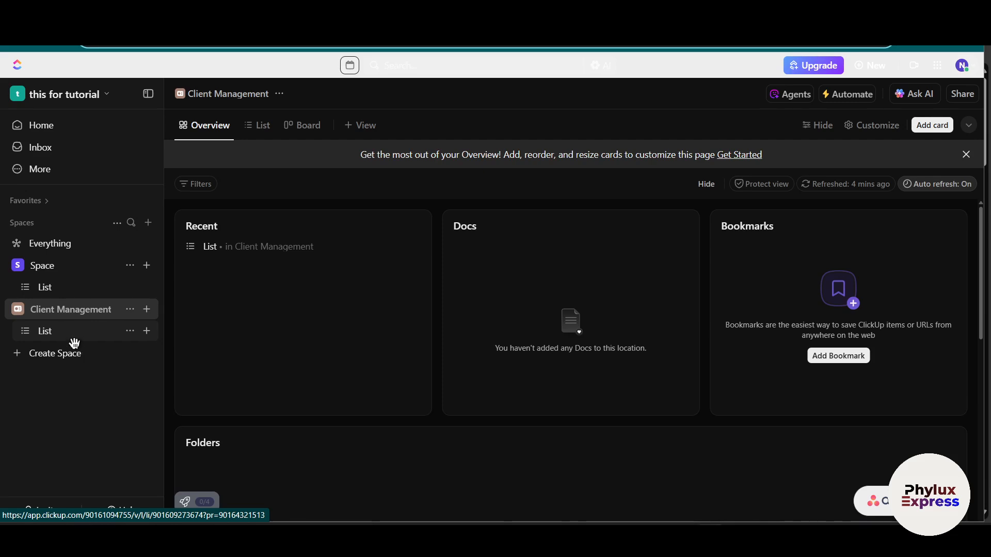
# Step: Create a Folder named "sales pipeline" in the Client Management Space with its statuses inherited from the Space
pyautogui.click(71, 334)
pyautogui.click(76, 308)
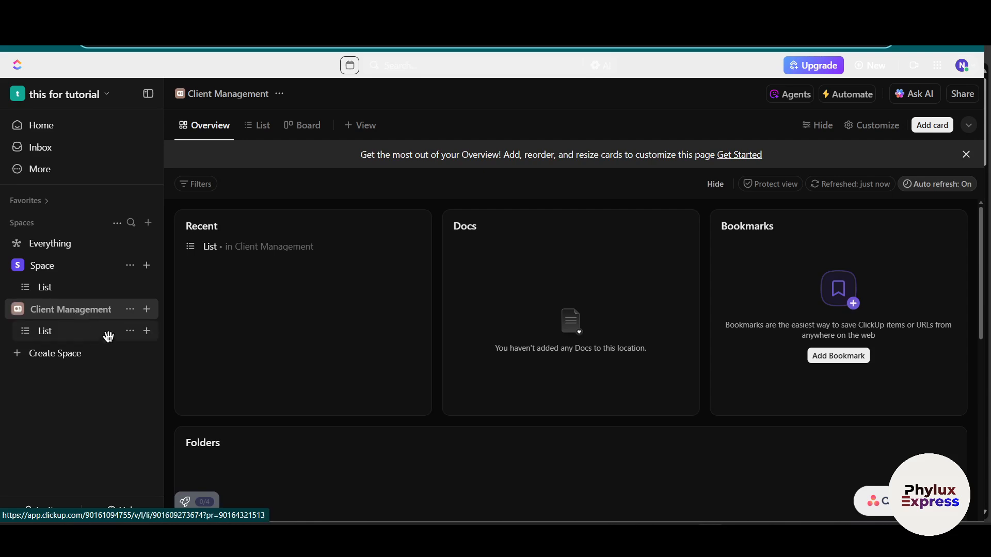
pyautogui.click(147, 311)
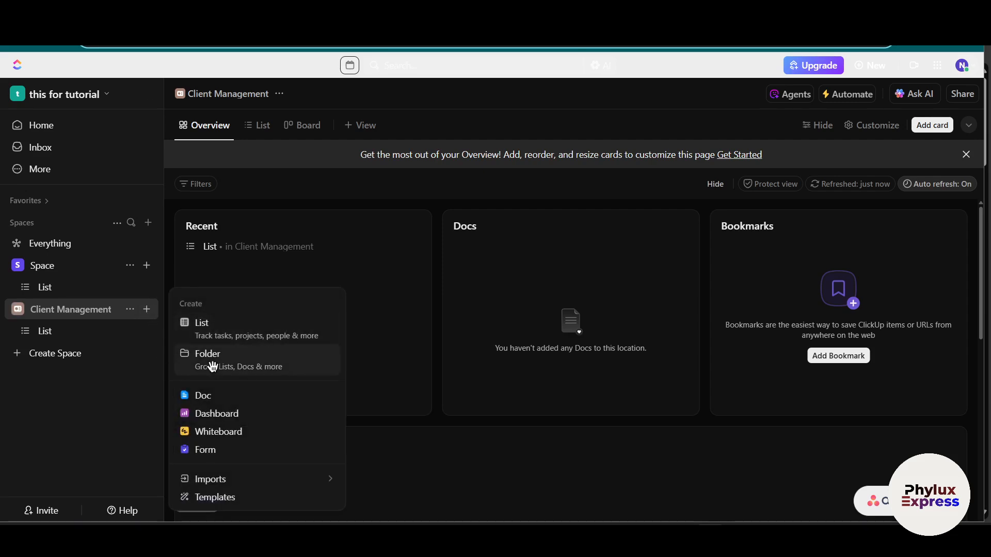
pyautogui.click(267, 360)
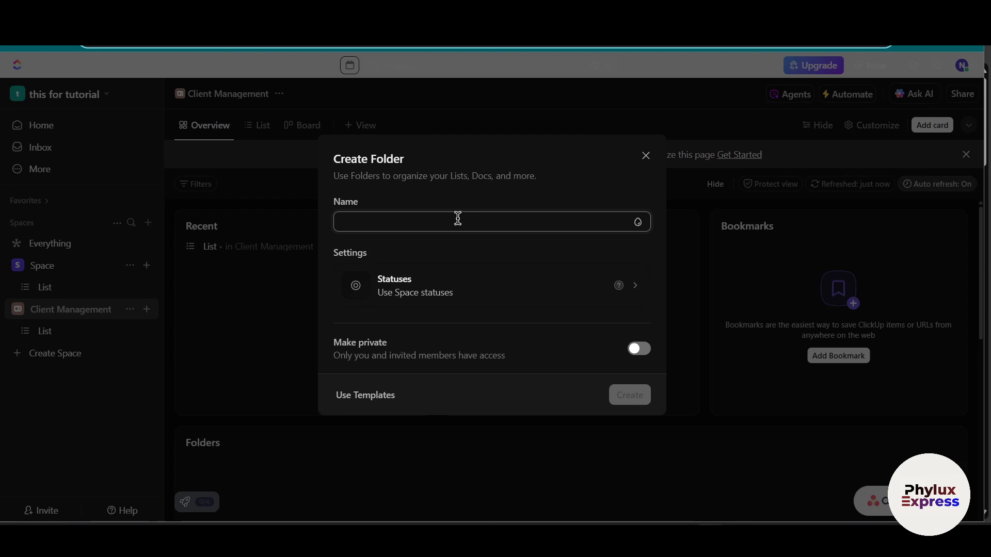
pyautogui.write('sales pi')
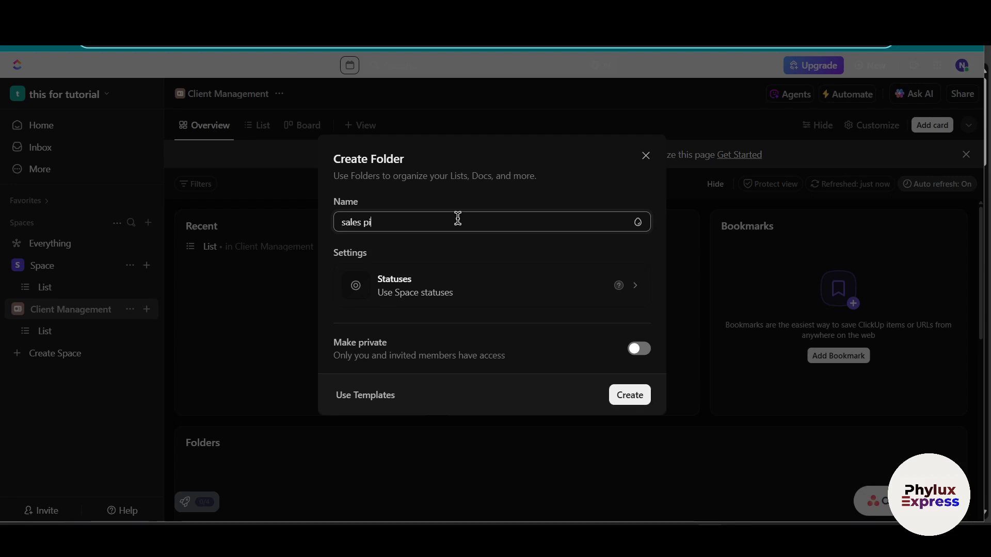
pyautogui.write('peline')
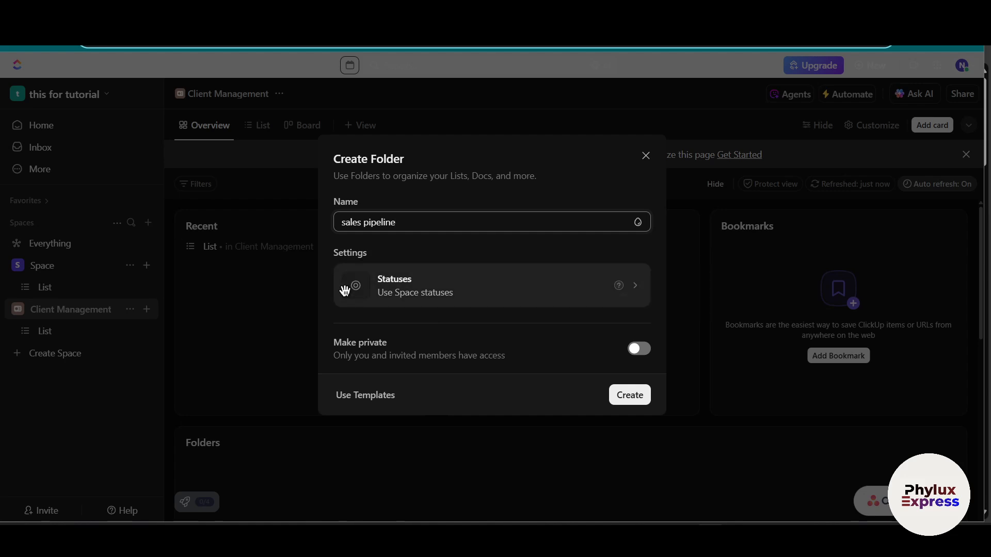
pyautogui.click(639, 295)
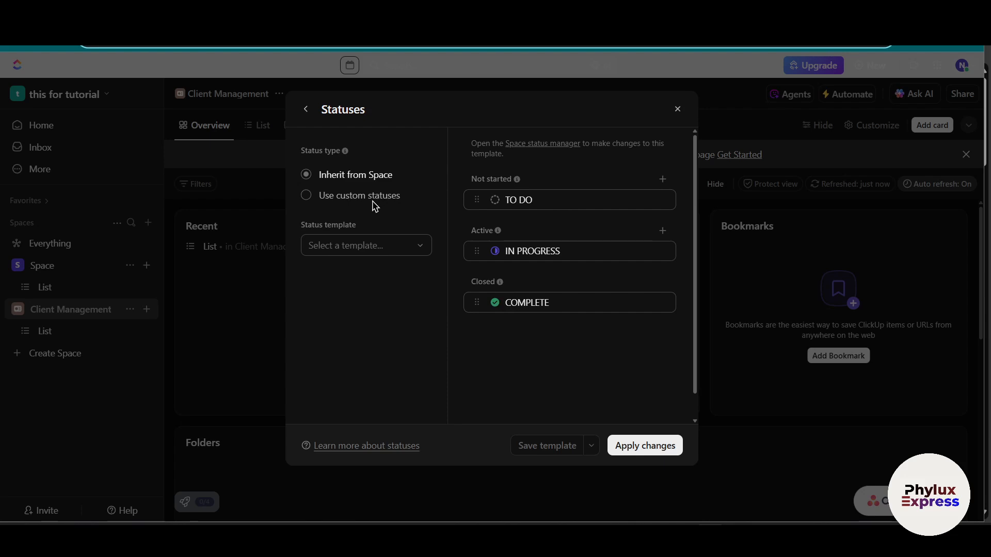
pyautogui.click(648, 448)
pyautogui.click(636, 397)
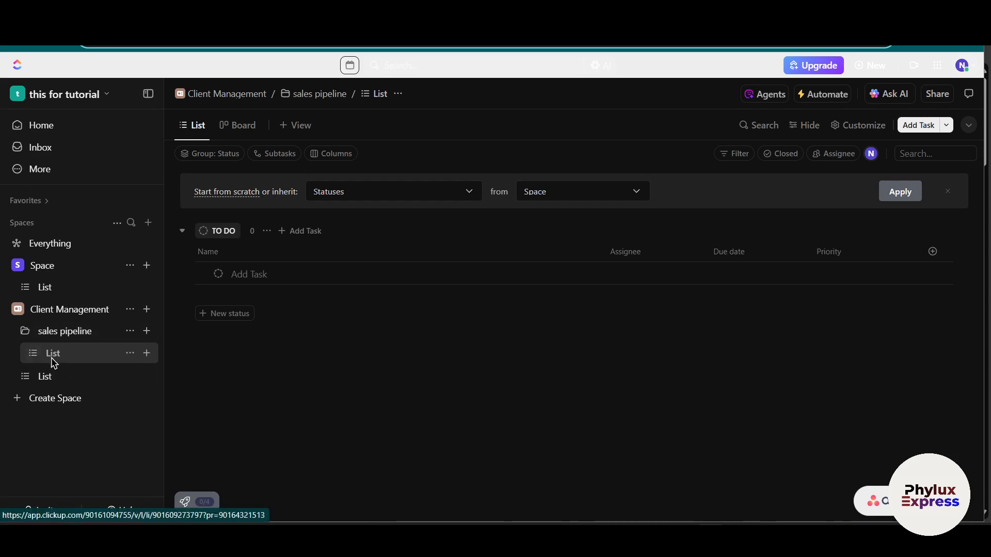
# Step: Delete the default List that sits directly under the Client Management Space, outside the sales pipeline Folder
pyautogui.click(128, 378)
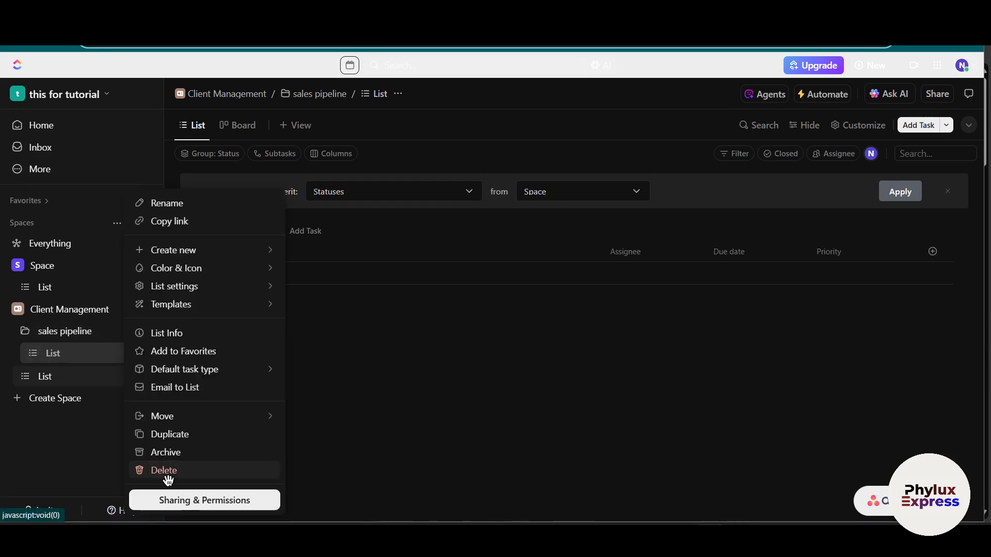
pyautogui.click(199, 474)
pyautogui.click(556, 271)
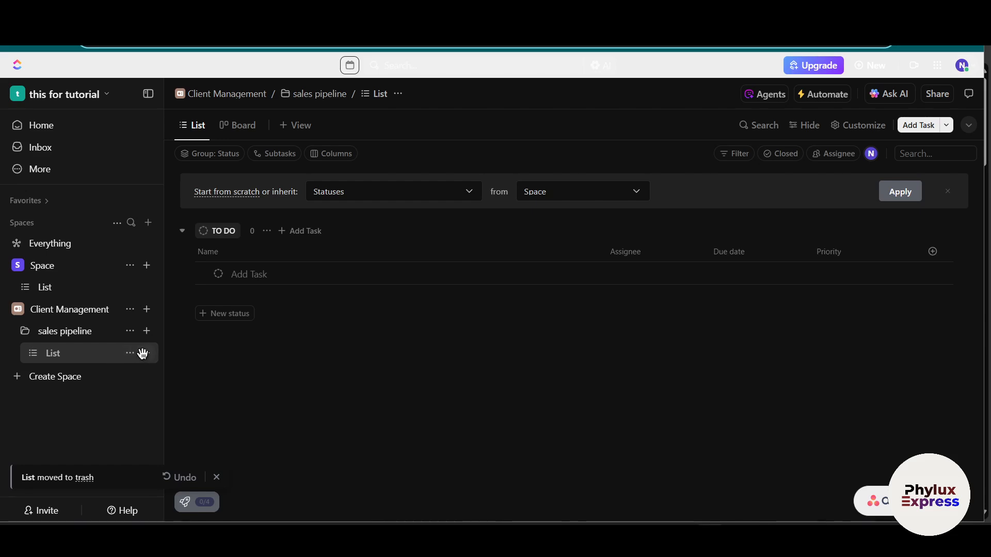
# Step: Create a List named "New Leads" in the sales pipeline Folder, leaving it non-private
pyautogui.click(147, 331)
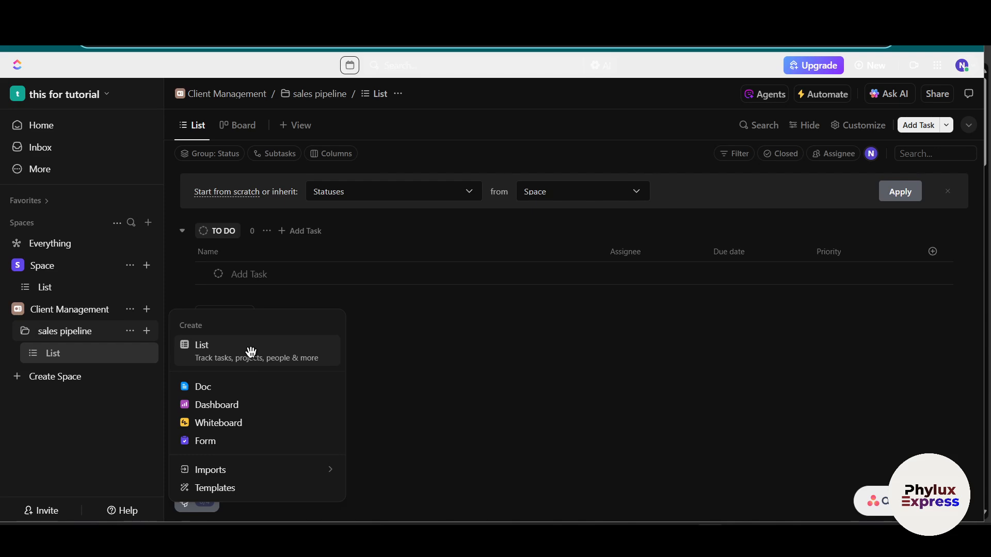
pyautogui.click(250, 351)
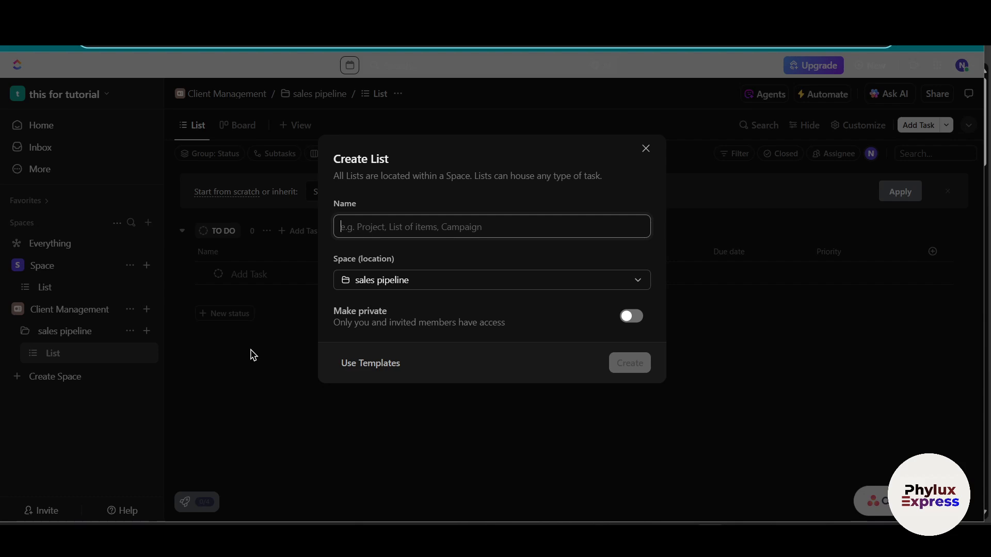
pyautogui.click(414, 223)
pyautogui.write('New ')
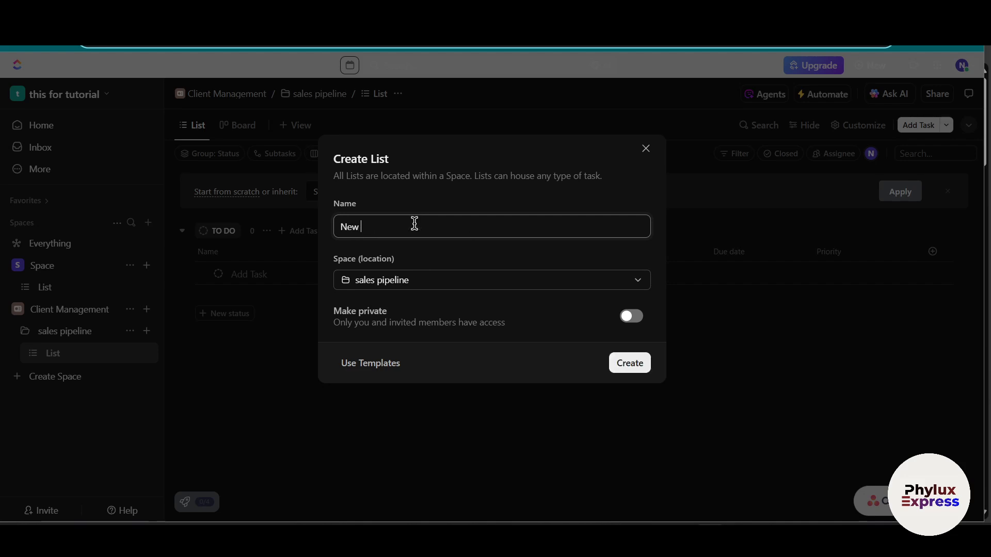
pyautogui.write('Leads')
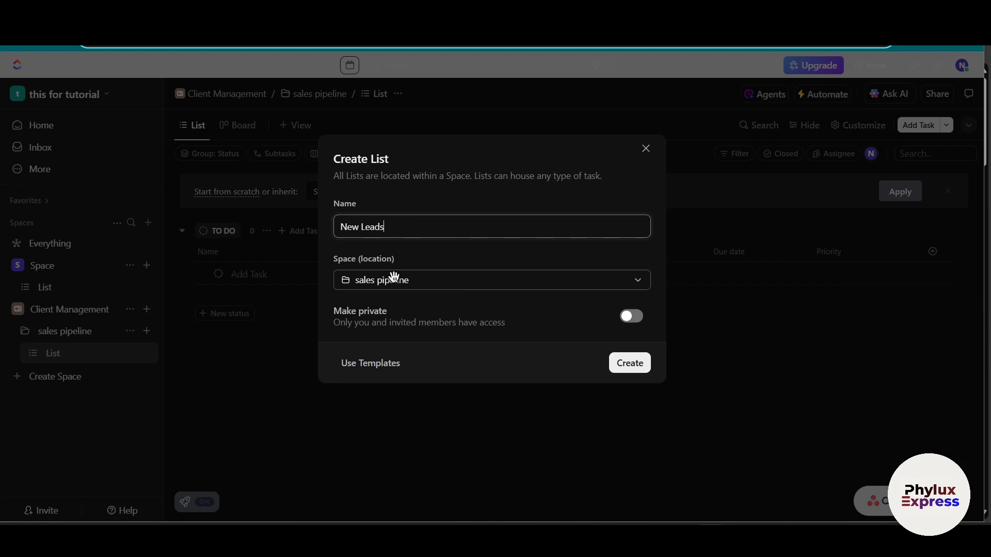
pyautogui.click(371, 281)
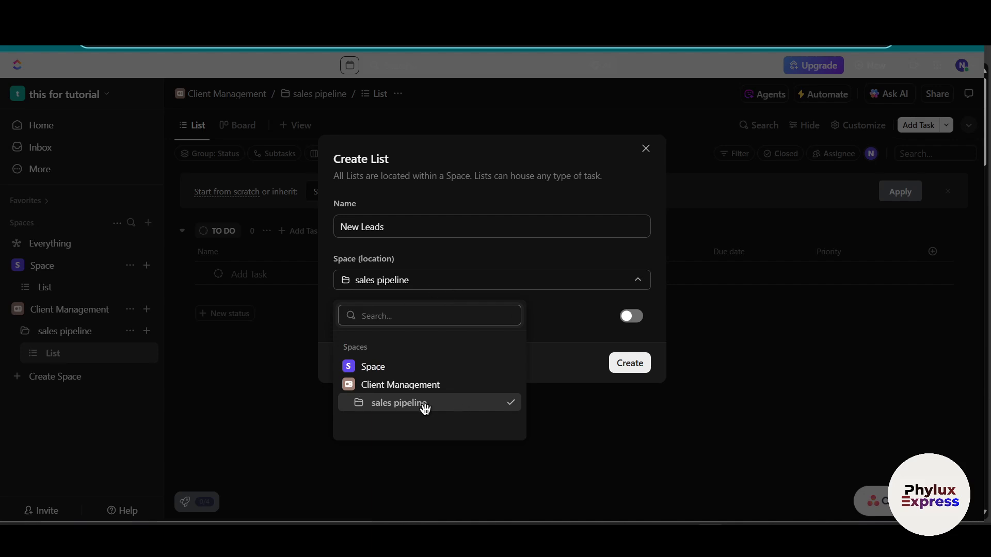
pyautogui.click(485, 283)
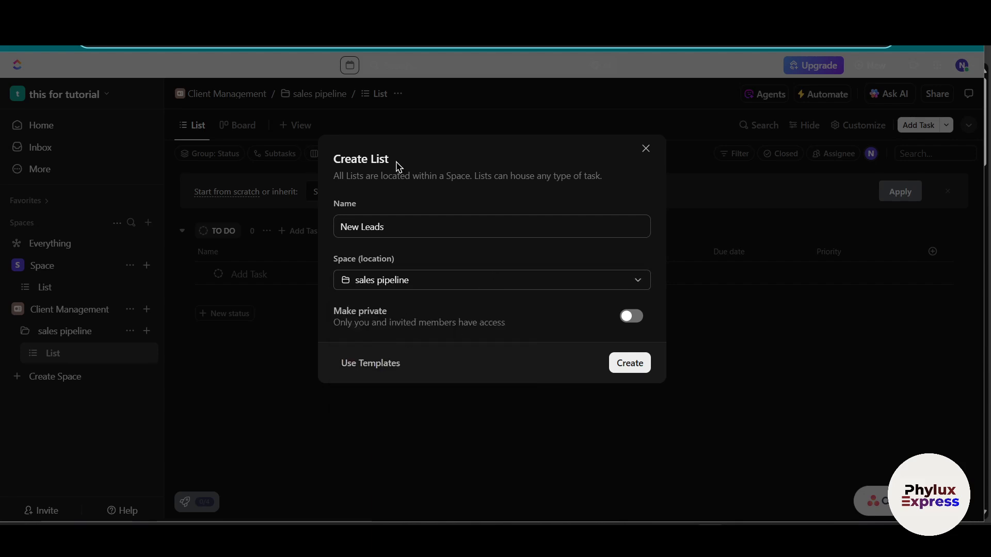
pyautogui.click(649, 365)
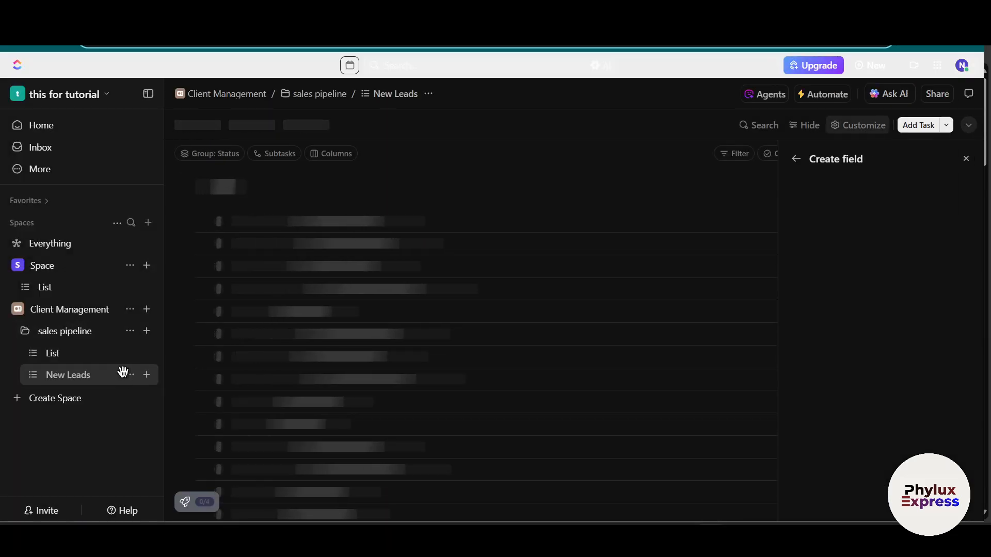
# Step: Delete the default List inside the sales pipeline Folder
pyautogui.click(130, 354)
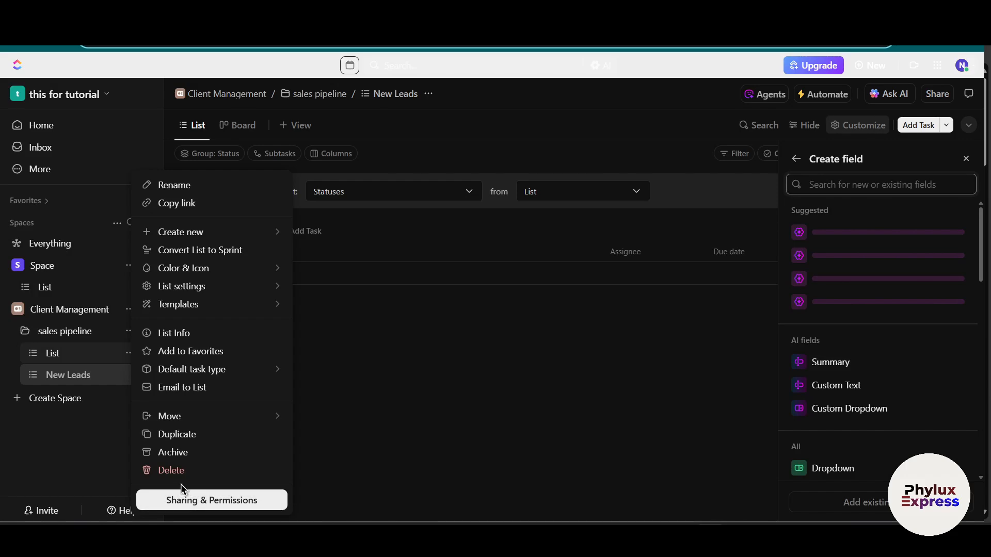
pyautogui.click(368, 435)
pyautogui.click(570, 281)
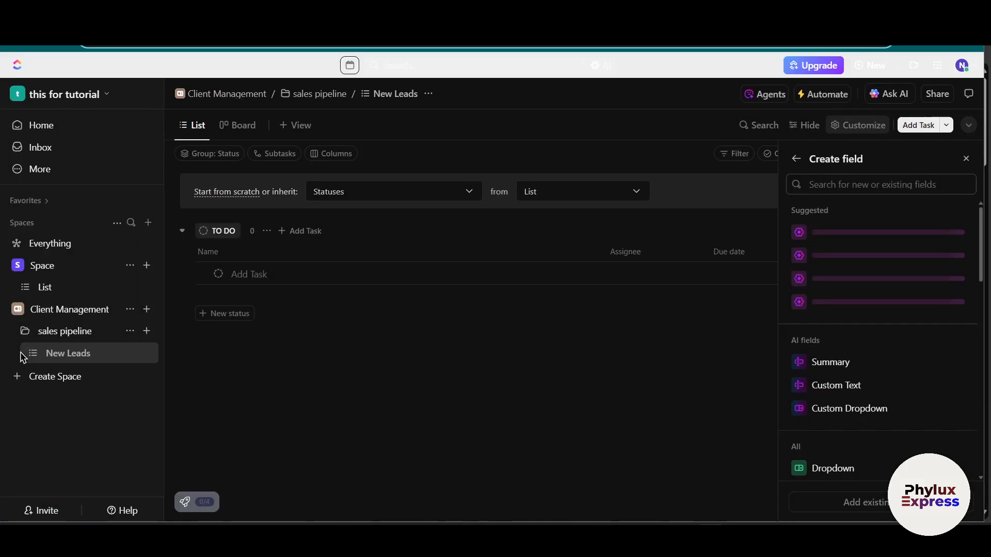
# Step: Create a second List named "Qualified" in the sales pipeline Folder
pyautogui.click(147, 331)
pyautogui.click(245, 356)
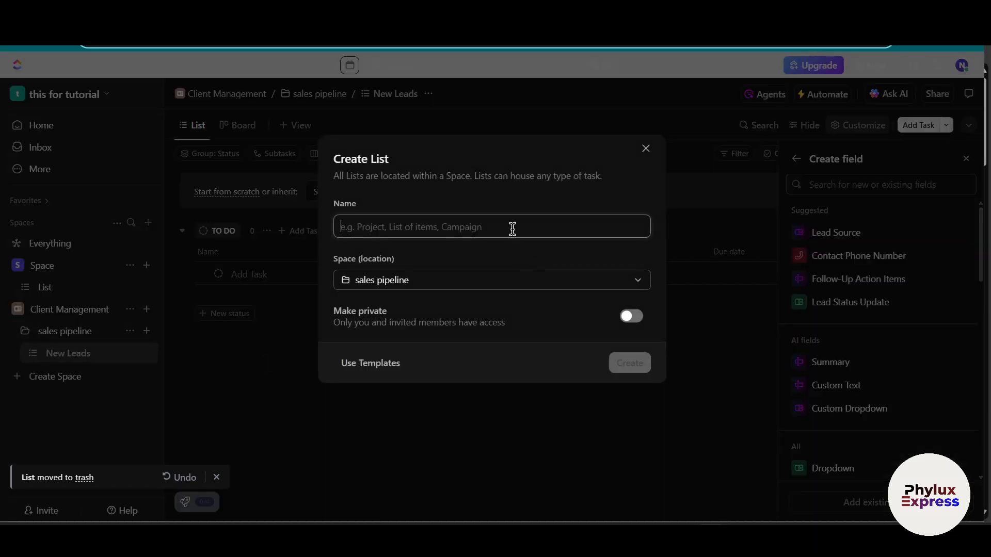
pyautogui.write('Qualified')
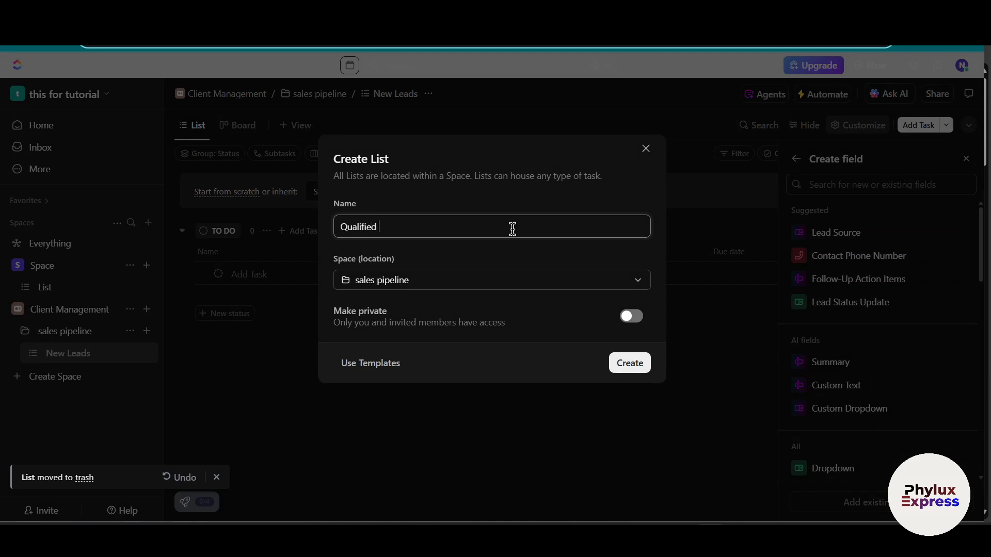
pyautogui.click(630, 362)
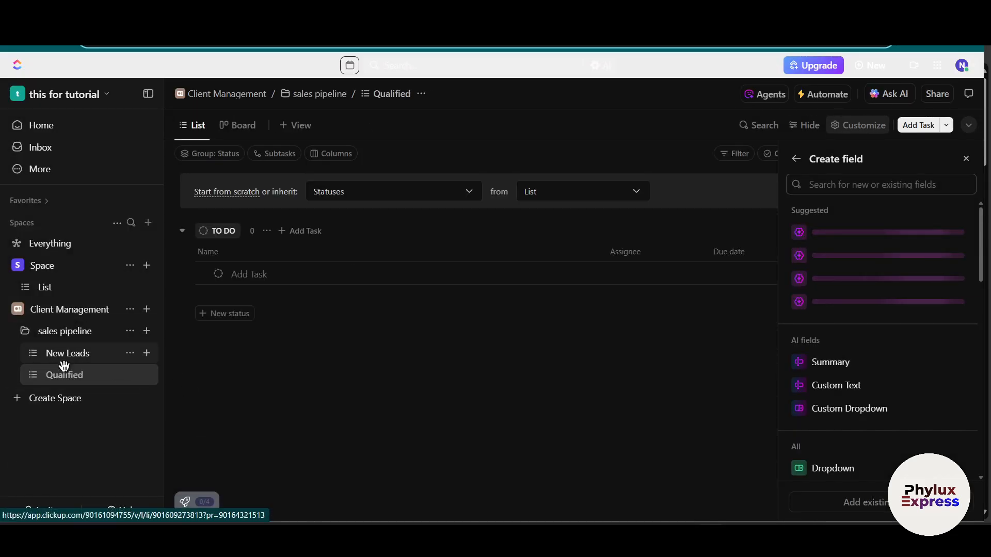
# Step: In the New Leads List, start a new task titled with the lead's name followed by "- Website Inquiry"
pyautogui.click(101, 359)
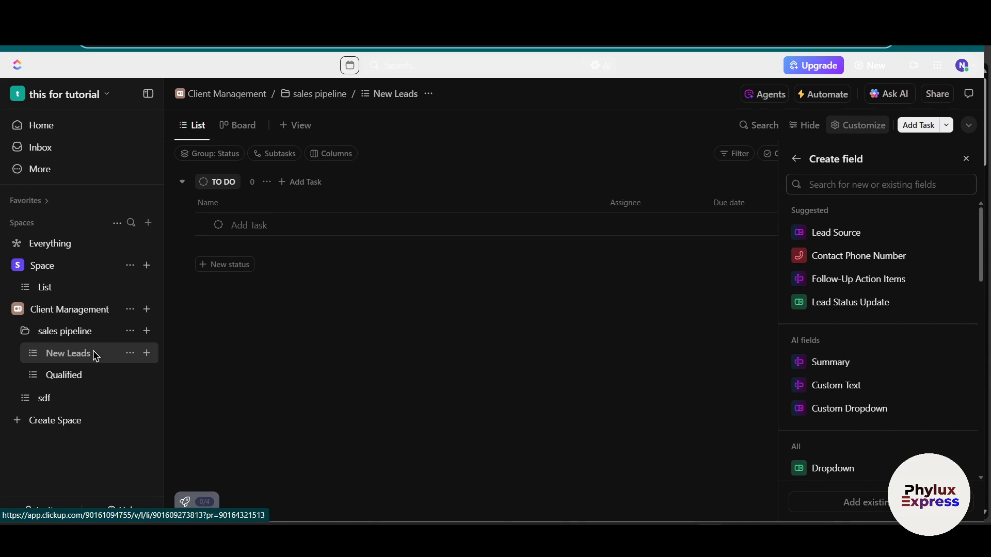
pyautogui.click(283, 351)
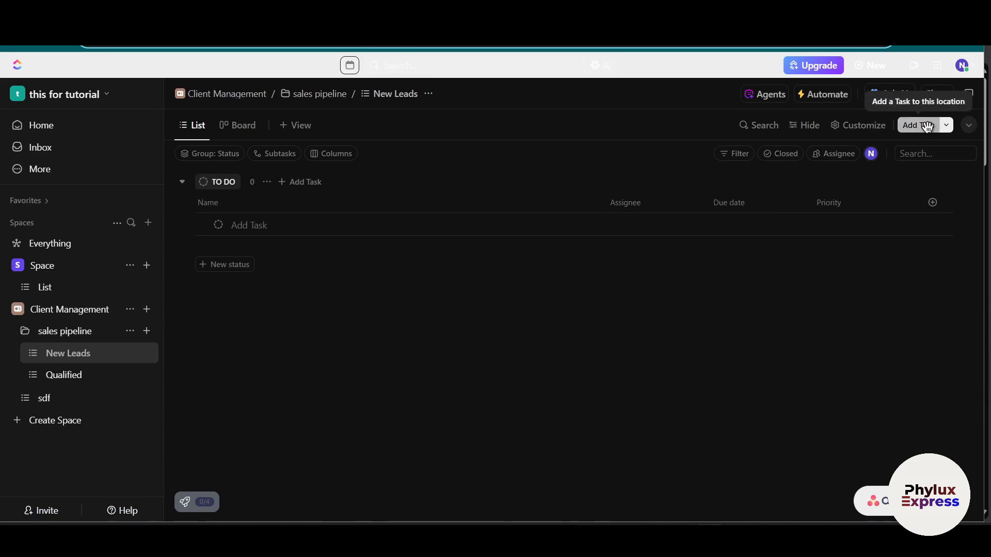
pyautogui.click(927, 126)
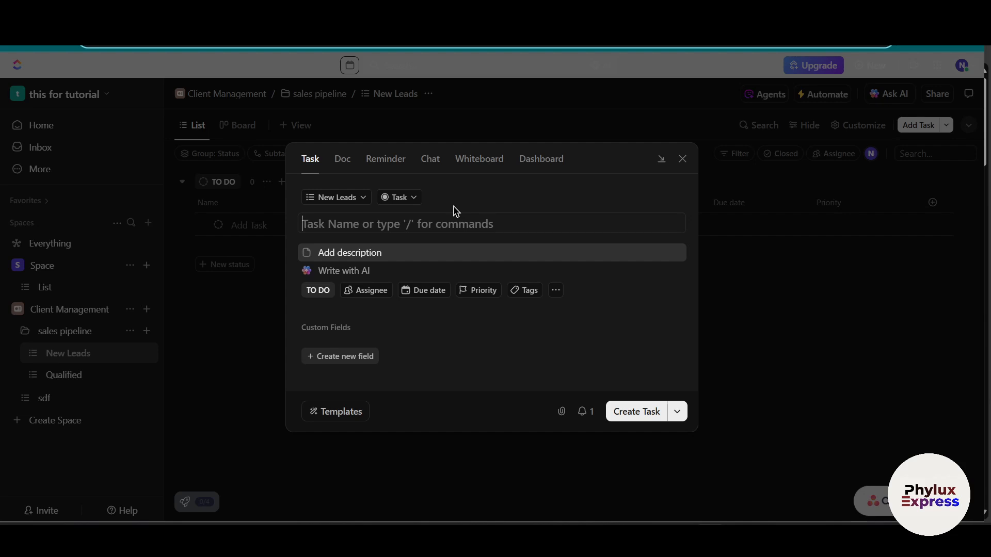
pyautogui.write('John')
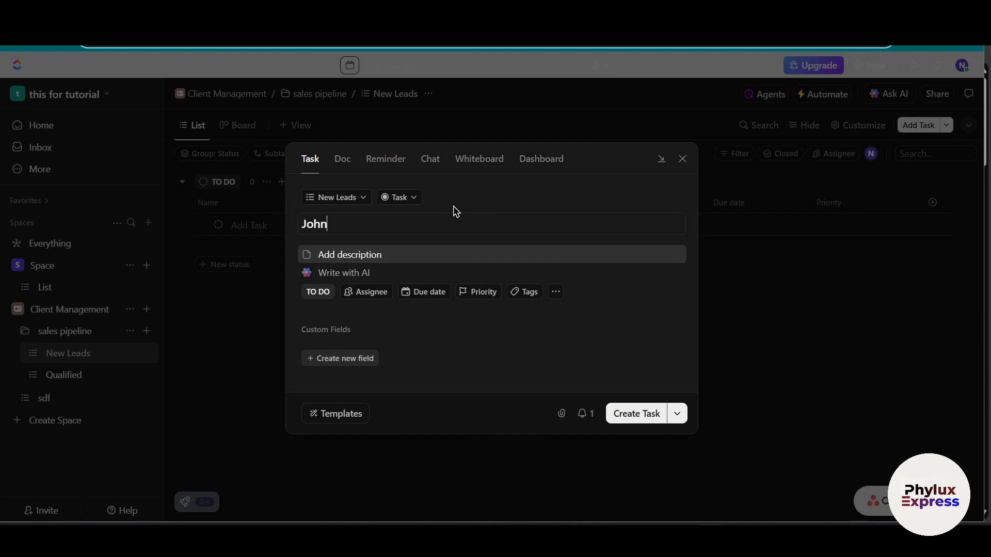
pyautogui.write('Doe- Website Inqu')
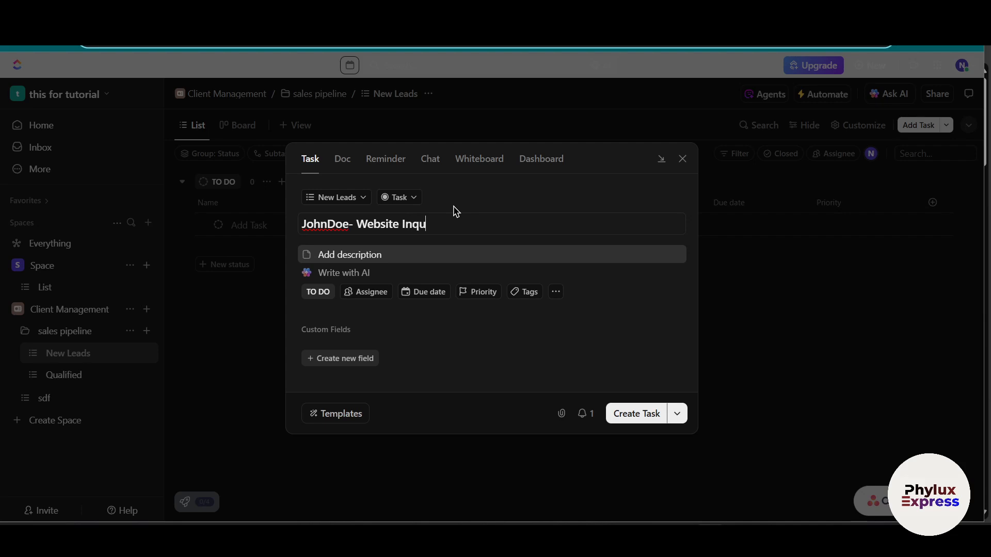
pyautogui.write('iry')
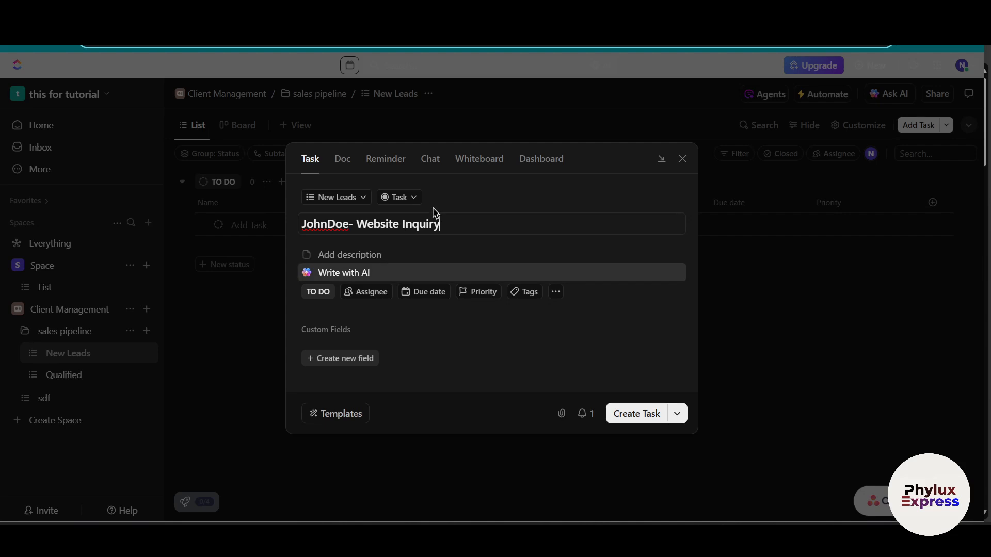
# Step: Review the task types, additional task options and available custom field types for the new task without changing anything
pyautogui.click(407, 199)
pyautogui.click(503, 202)
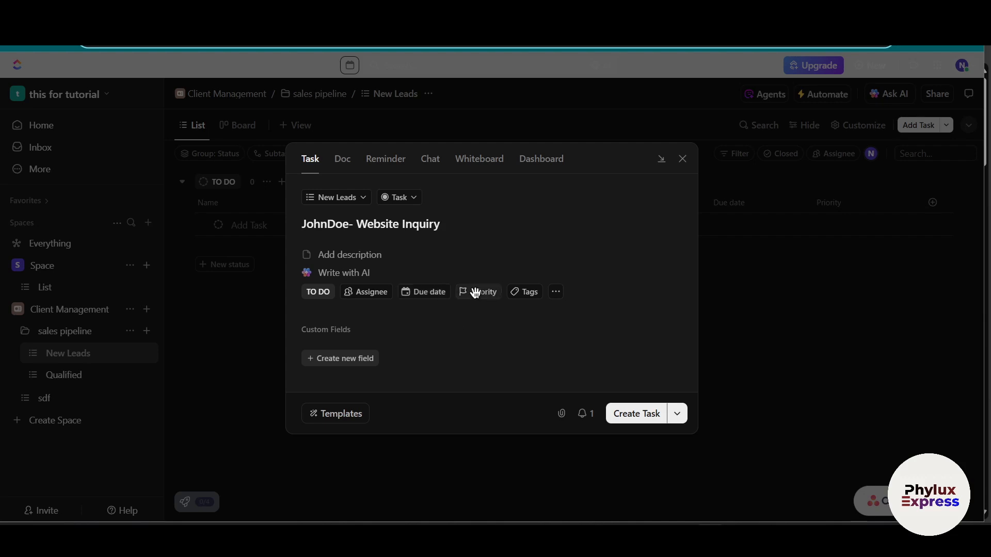
pyautogui.click(556, 292)
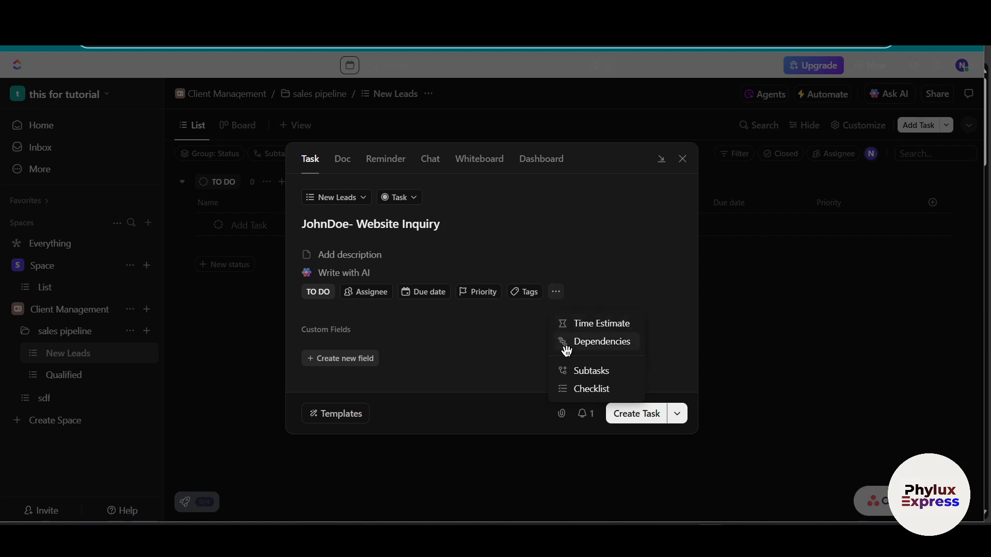
pyautogui.click(606, 262)
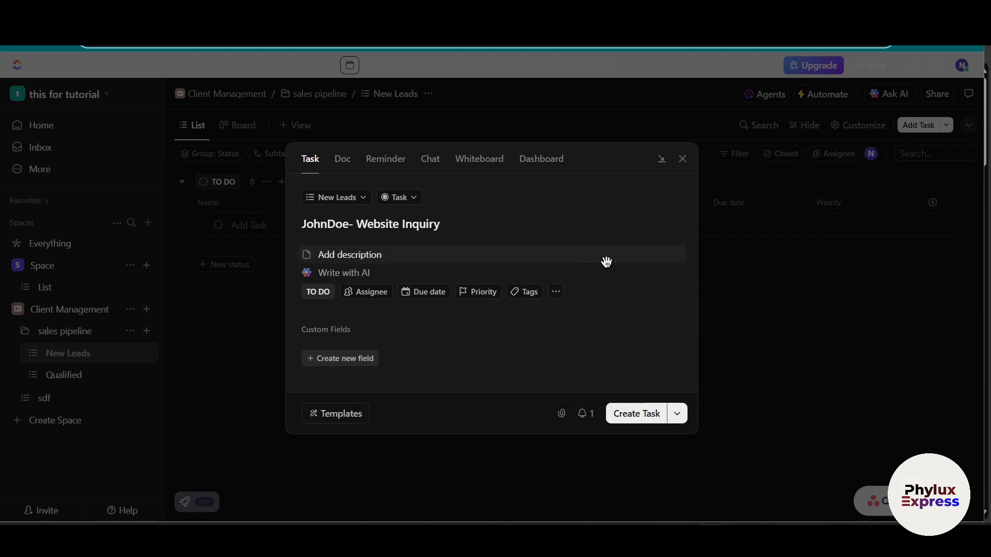
pyautogui.click(353, 357)
pyautogui.scroll(-6, 316, 283)
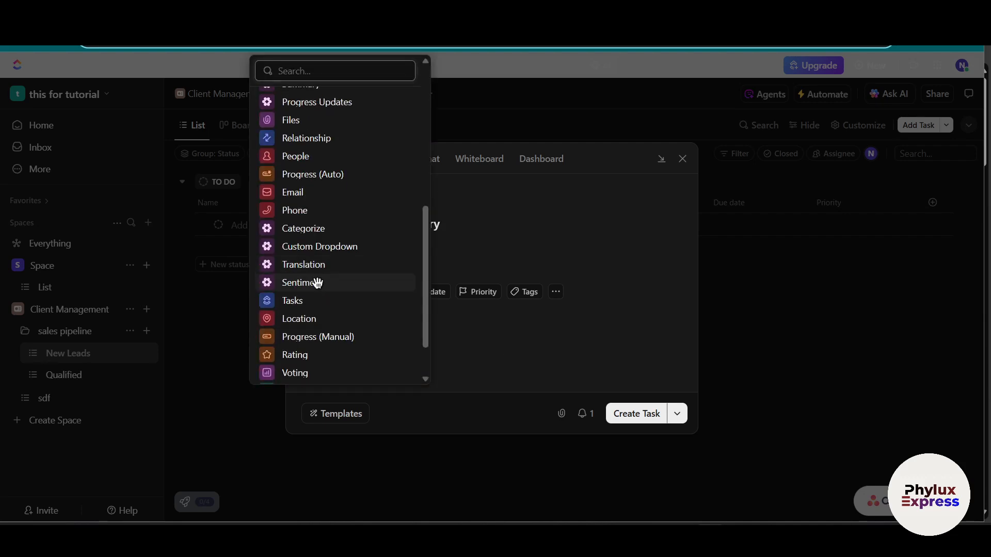
pyautogui.click(576, 333)
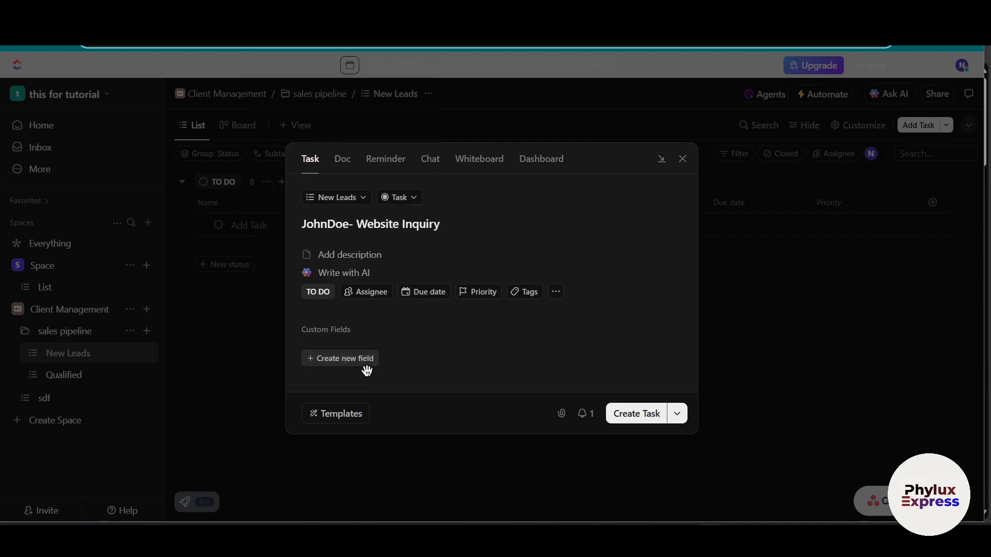
pyautogui.click(354, 358)
pyautogui.scroll(-5, 337, 323)
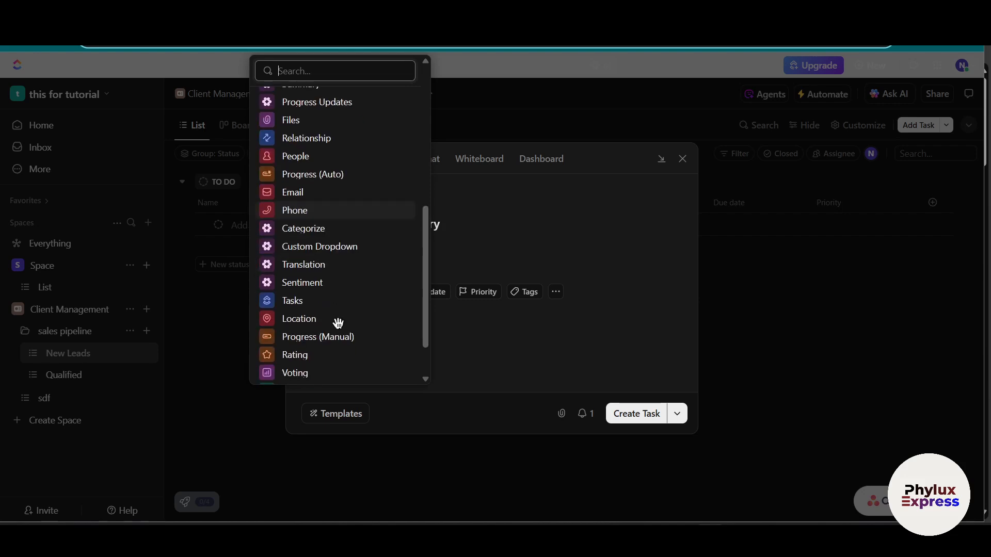
pyautogui.scroll(4, 341, 317)
pyautogui.scroll(-5, 312, 160)
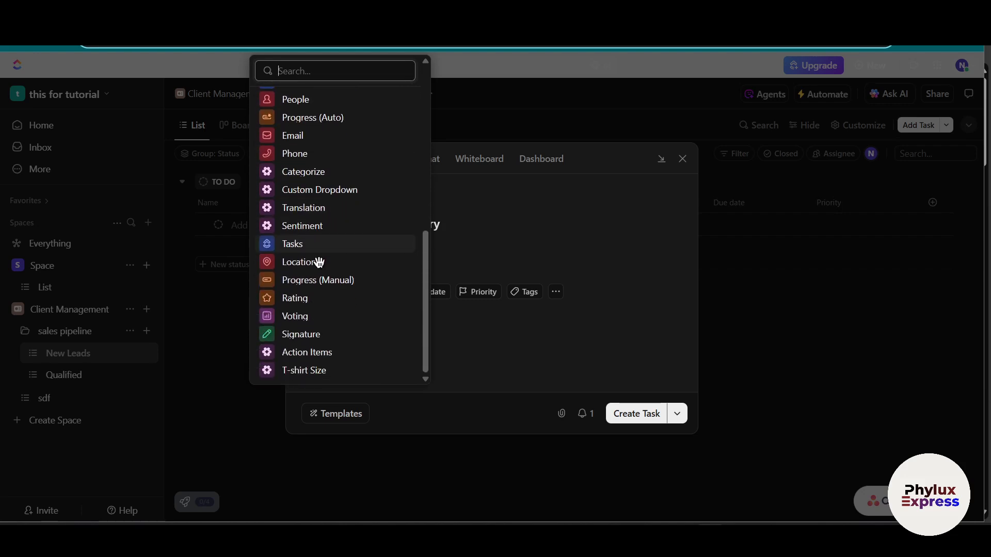
pyautogui.click(643, 373)
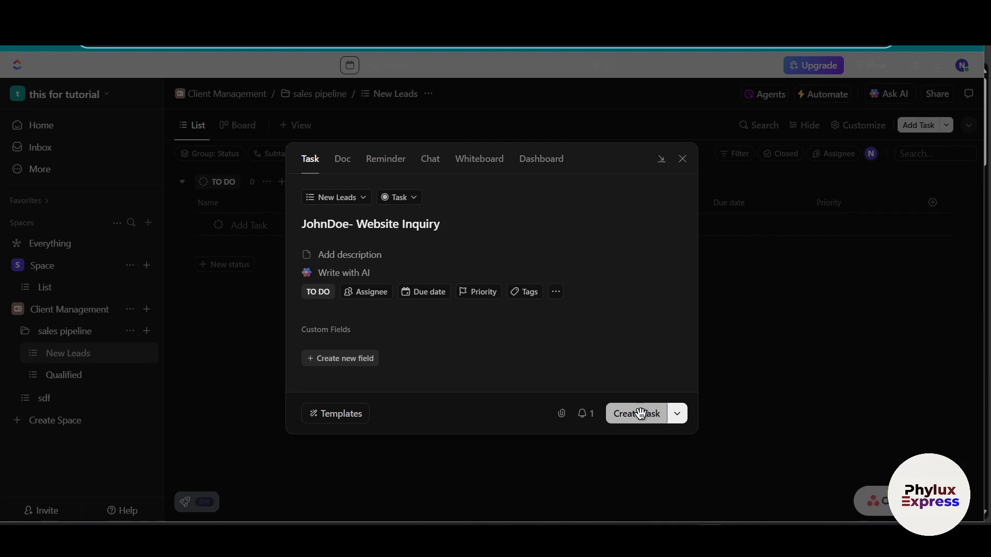
# Step: Create the website inquiry task and set its due date to June 26, 2025 and its priority to Urgent
pyautogui.click(641, 414)
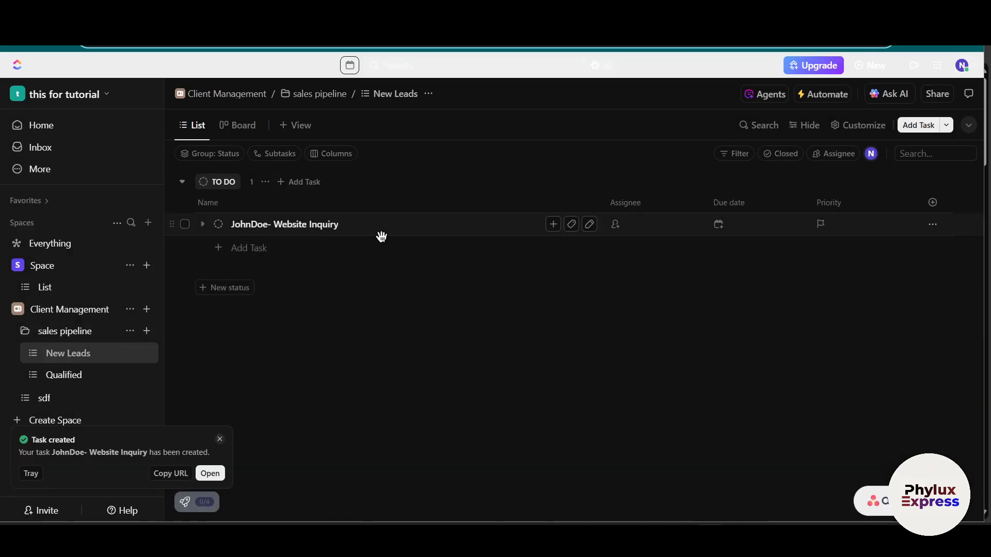
pyautogui.click(760, 229)
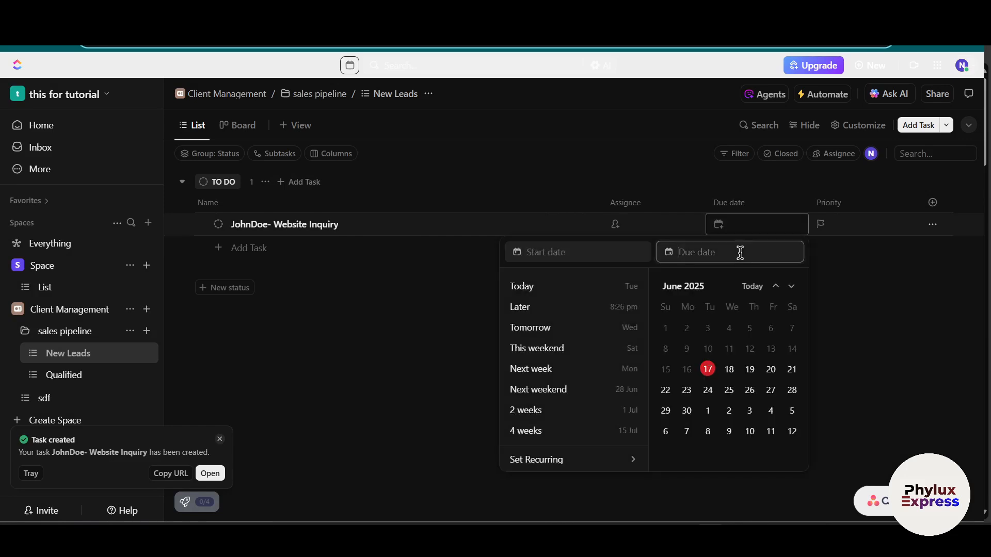
pyautogui.click(750, 392)
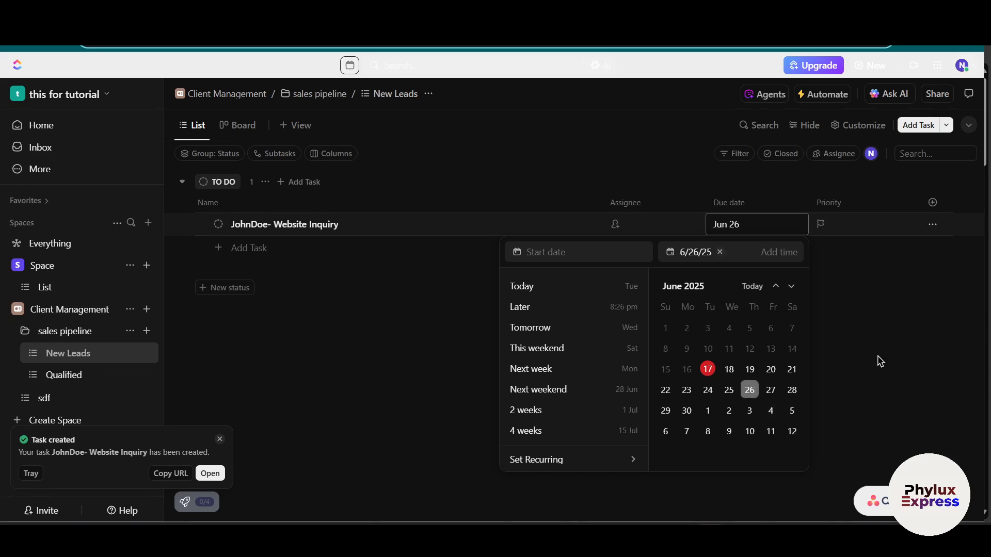
pyautogui.click(871, 230)
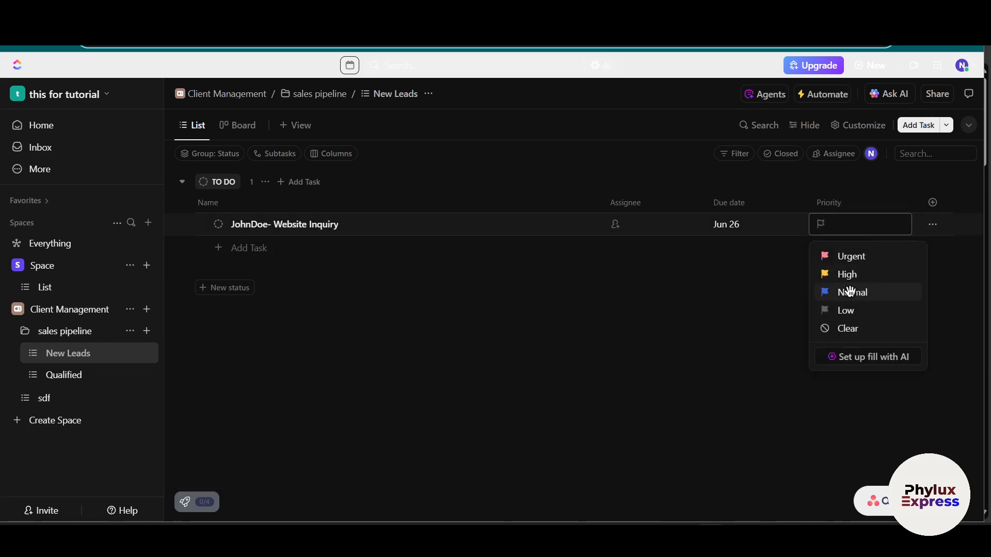
pyautogui.click(860, 255)
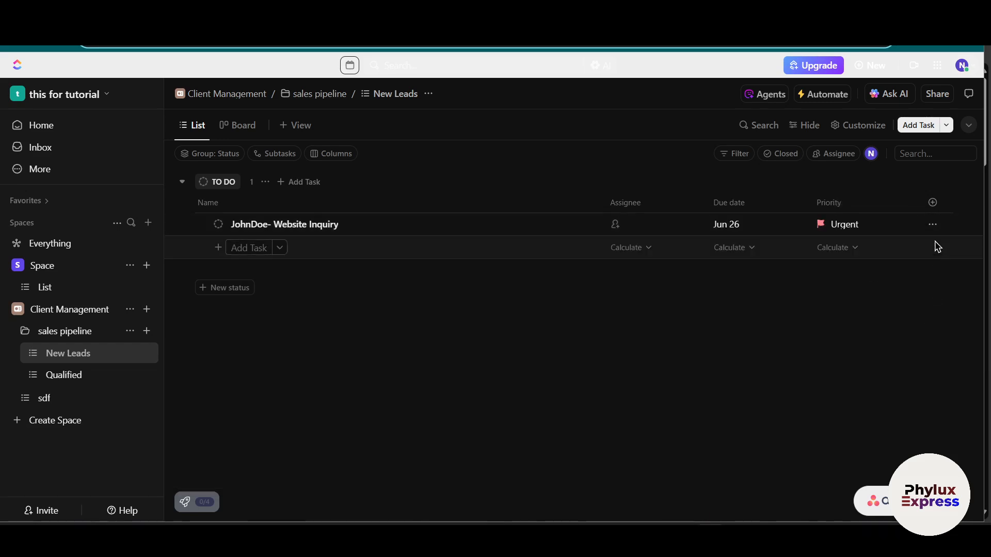
pyautogui.click(932, 224)
pyautogui.click(794, 292)
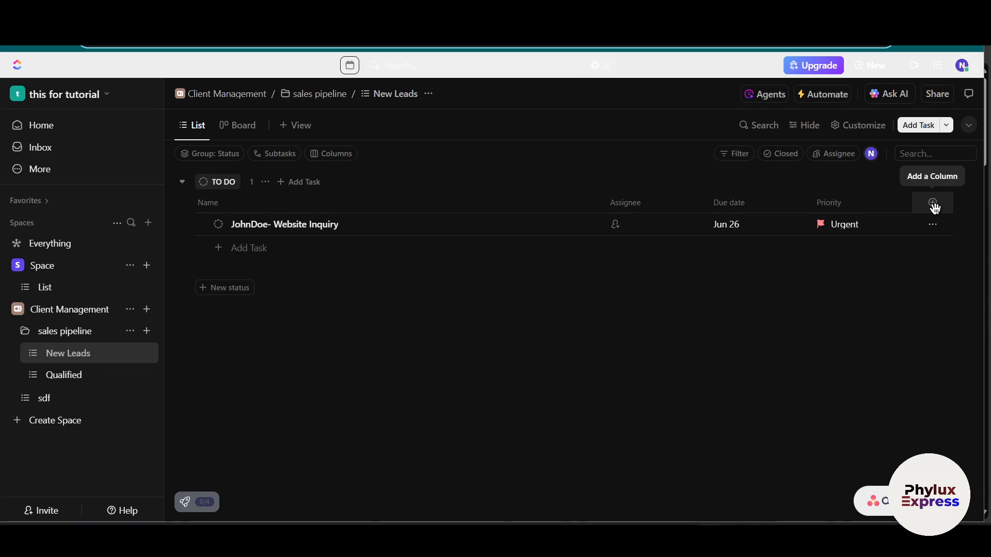
pyautogui.click(281, 251)
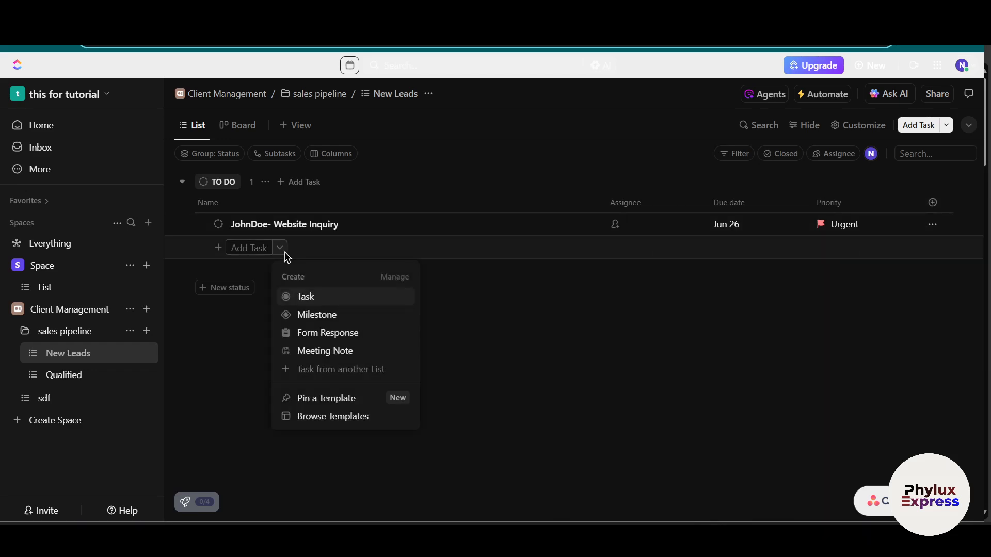
# Step: Open the website inquiry task and examine its properties, comment area, custom fields, subtasks and checklists
pyautogui.click(329, 219)
pyautogui.click(331, 222)
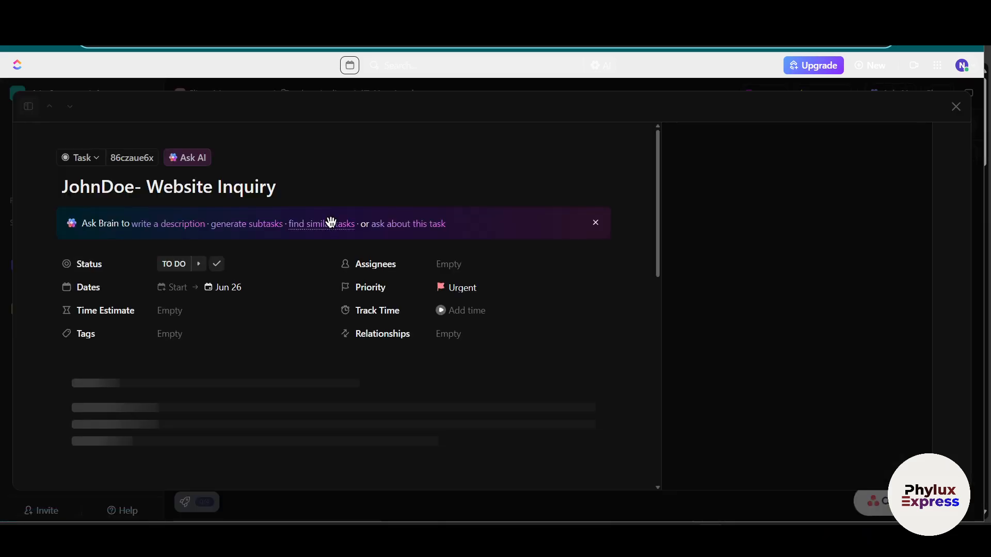
pyautogui.moveTo(332, 222); pyautogui.dragTo(427, 208)
pyautogui.scroll(-4, 454, 253)
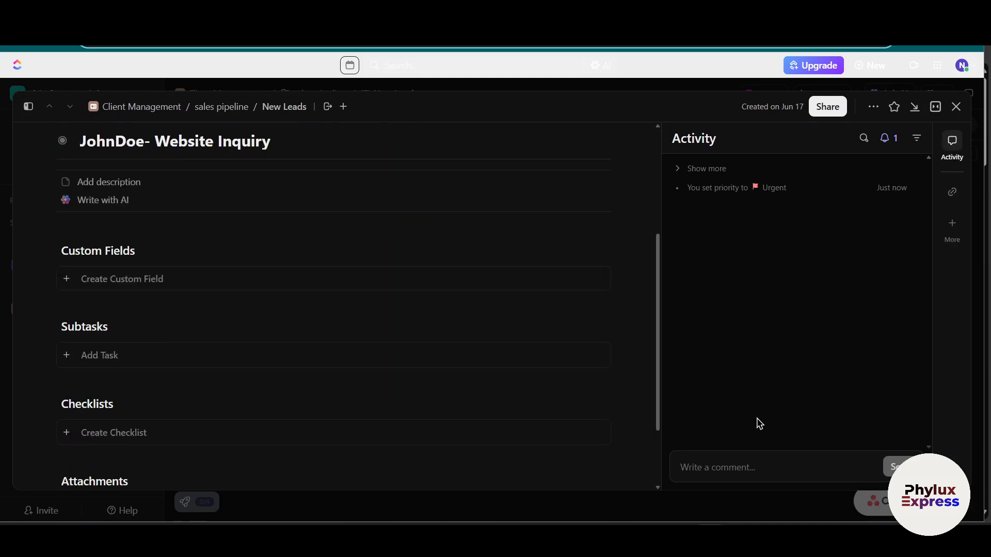
pyautogui.click(741, 460)
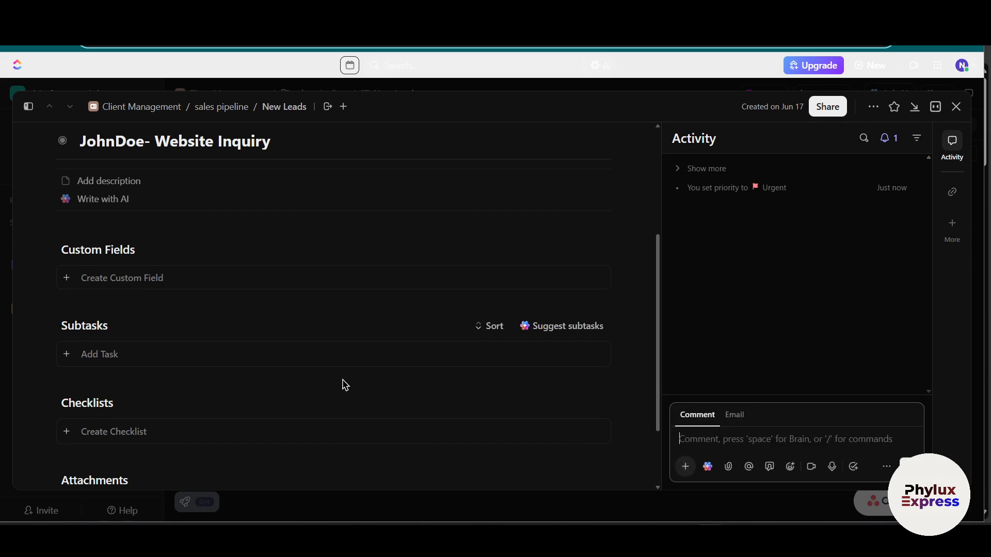
pyautogui.scroll(-2, 342, 385)
pyautogui.scroll(3, 194, 392)
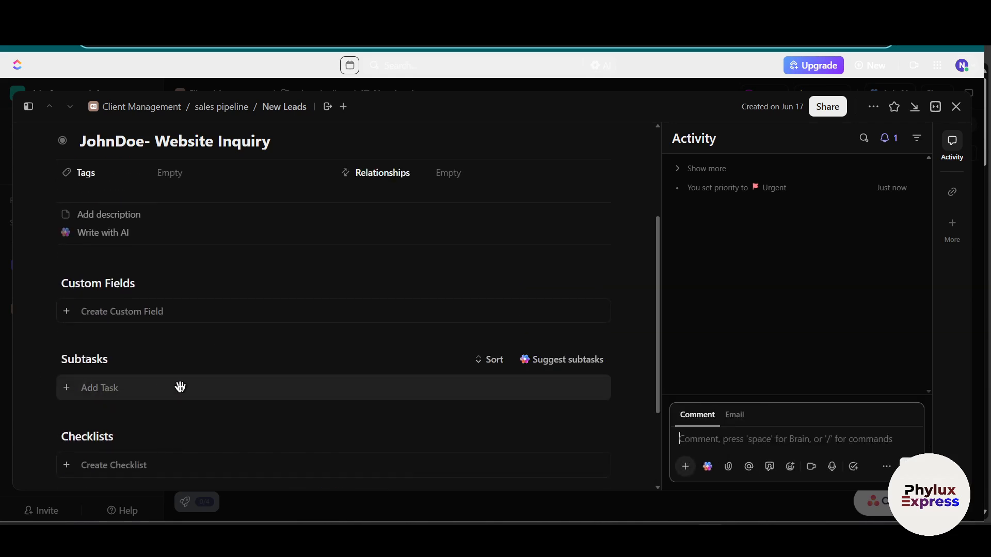
# Step: Add a subtask named "check the website" to the website inquiry task, save it and close the task
pyautogui.click(137, 387)
pyautogui.scroll(2, 250, 339)
pyautogui.scroll(-3, 259, 343)
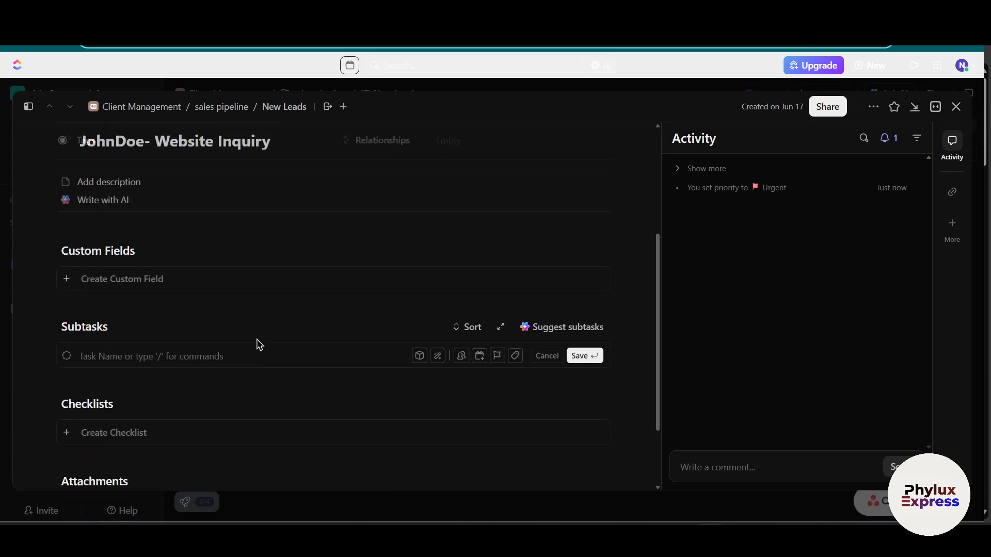
pyautogui.write('check th')
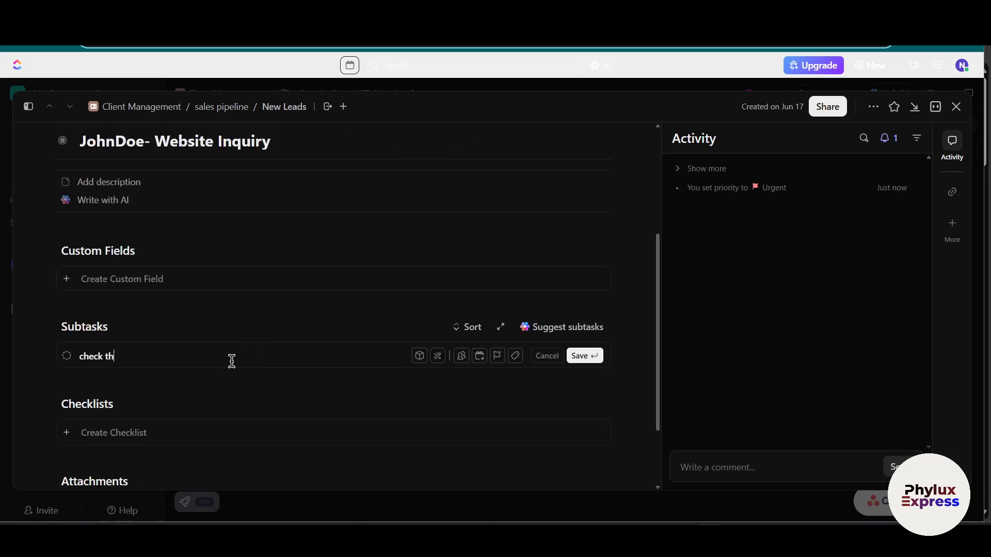
pyautogui.write('e website')
pyautogui.scroll(3, 466, 397)
pyautogui.scroll(2, 465, 397)
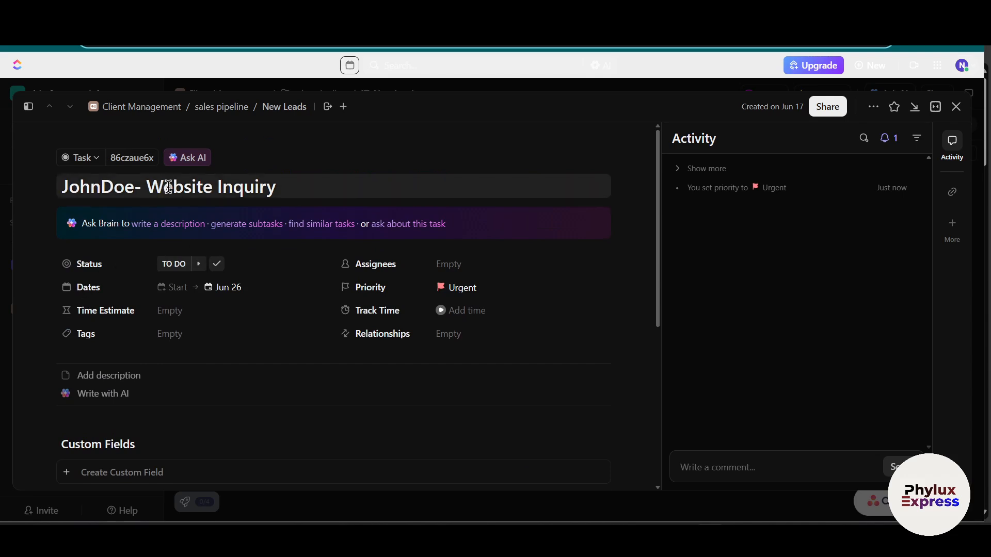
pyautogui.scroll(-5, 287, 265)
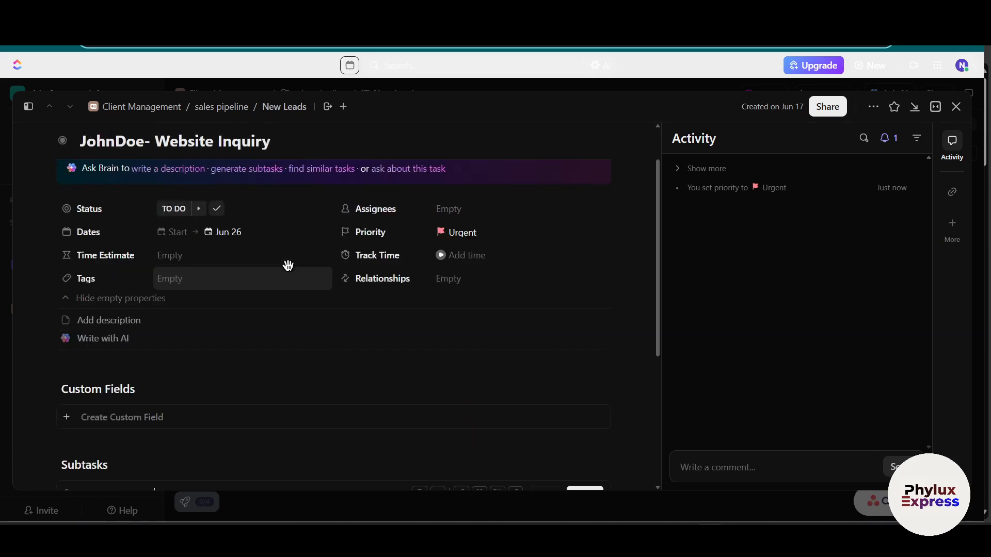
pyautogui.scroll(4, 392, 300)
pyautogui.scroll(1, 320, 303)
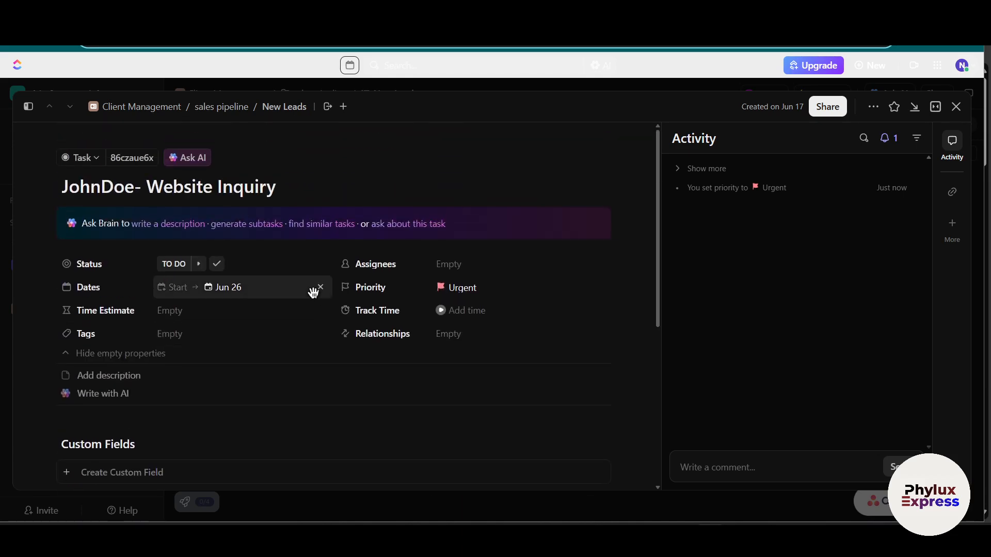
pyautogui.write('zz')
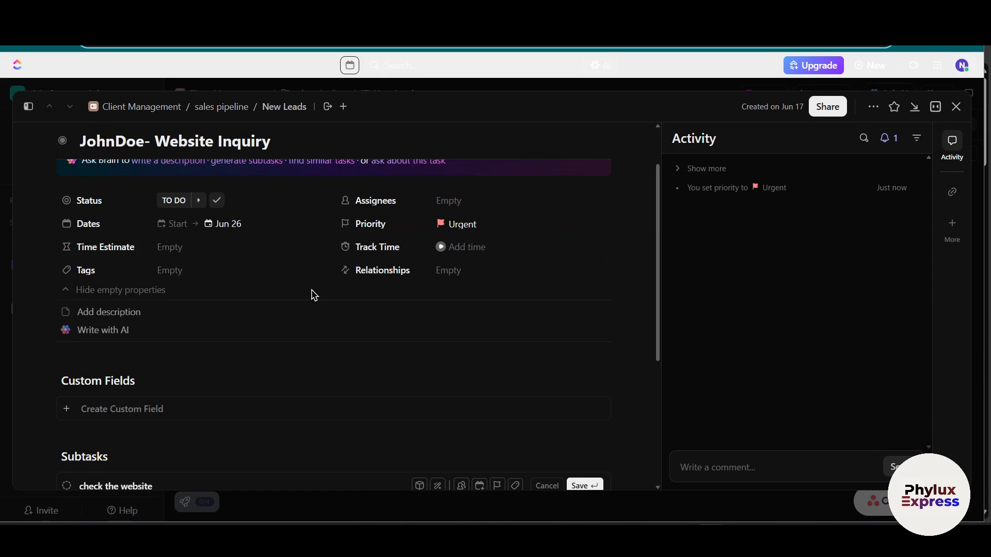
pyautogui.scroll(-4, 310, 294)
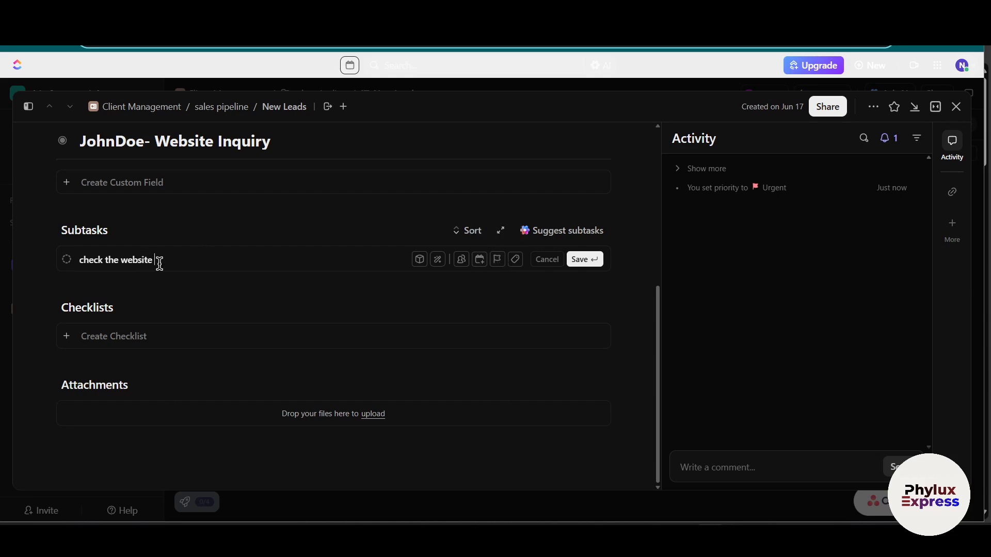
pyautogui.click(585, 261)
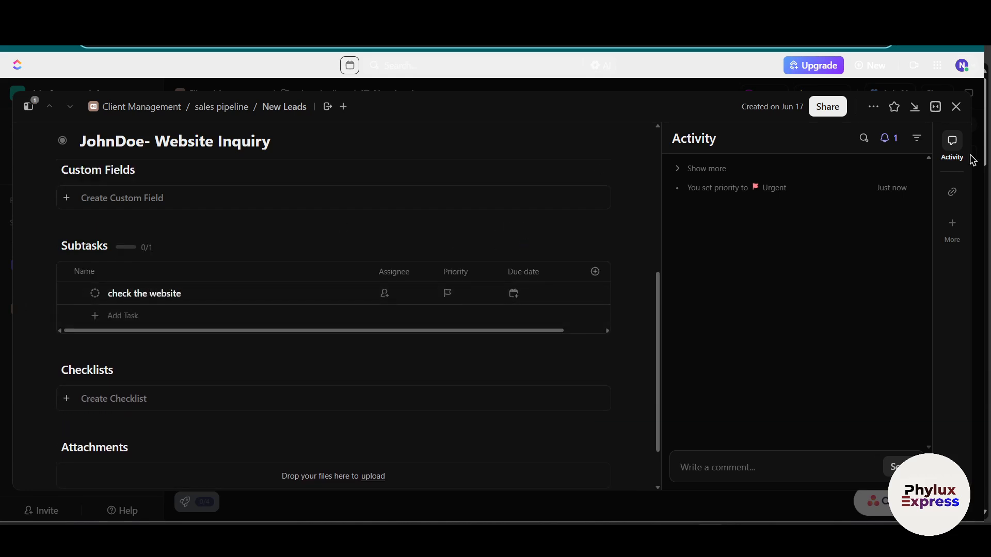
pyautogui.click(956, 106)
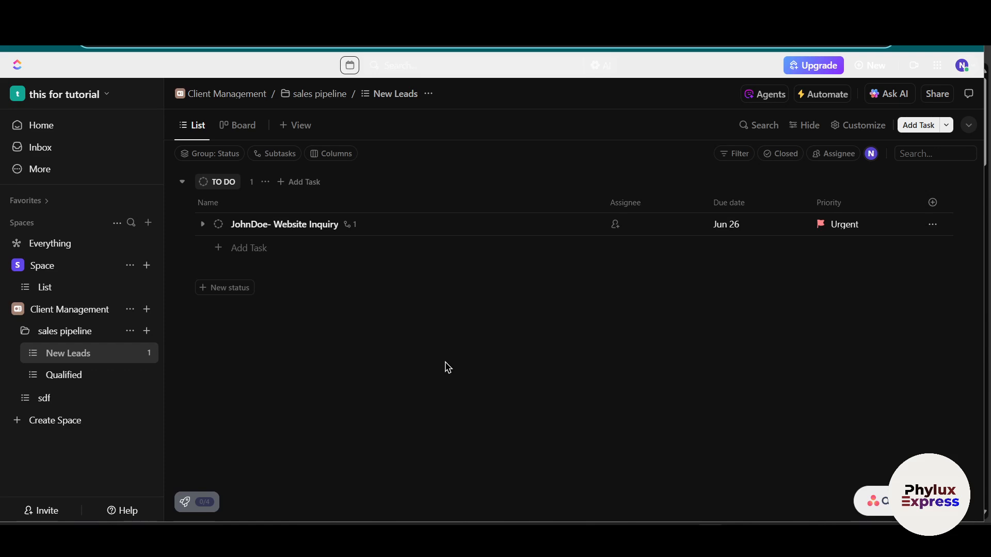
# Step: Add a Calendar view and a Gantt view named "Ganttz" to the New Leads list
pyautogui.click(288, 127)
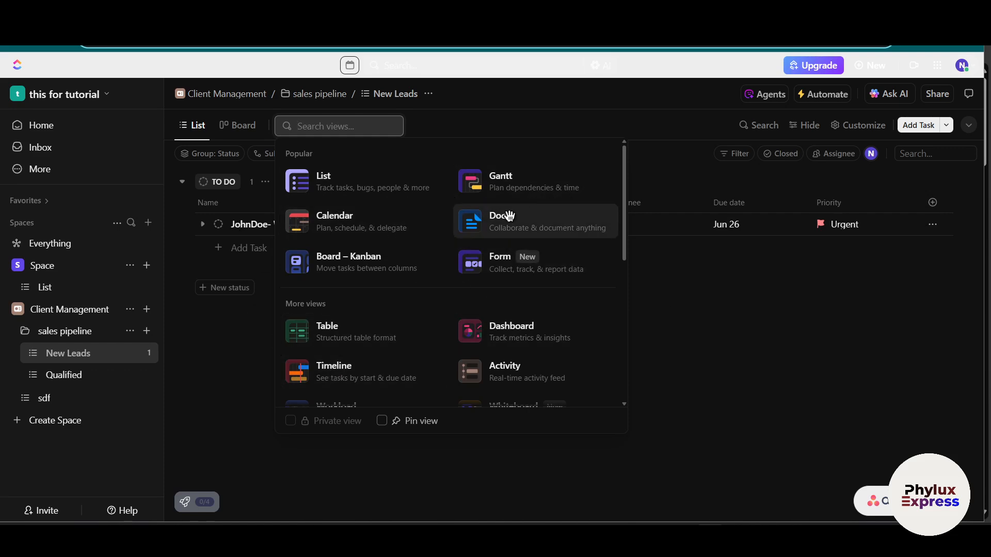
pyautogui.click(349, 222)
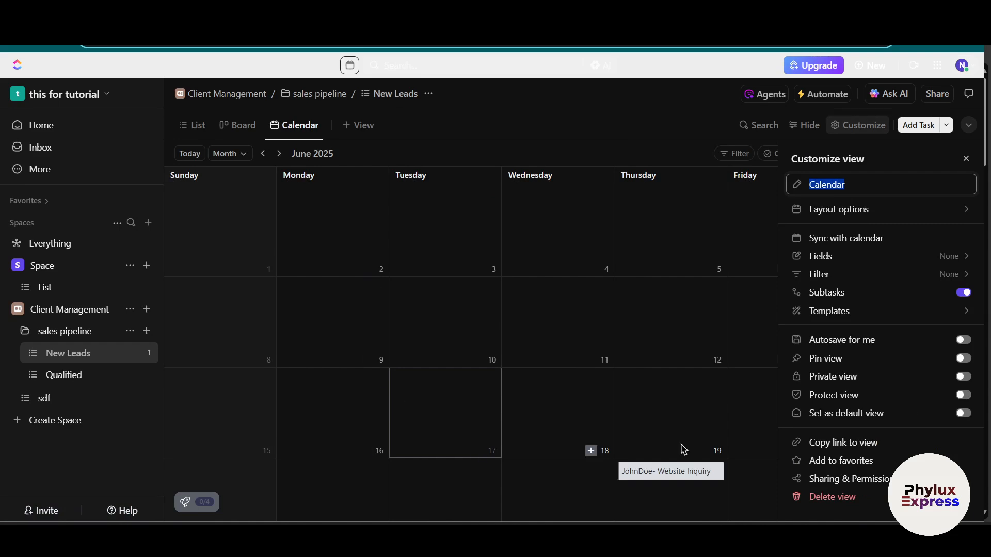
pyautogui.scroll(-2, 687, 409)
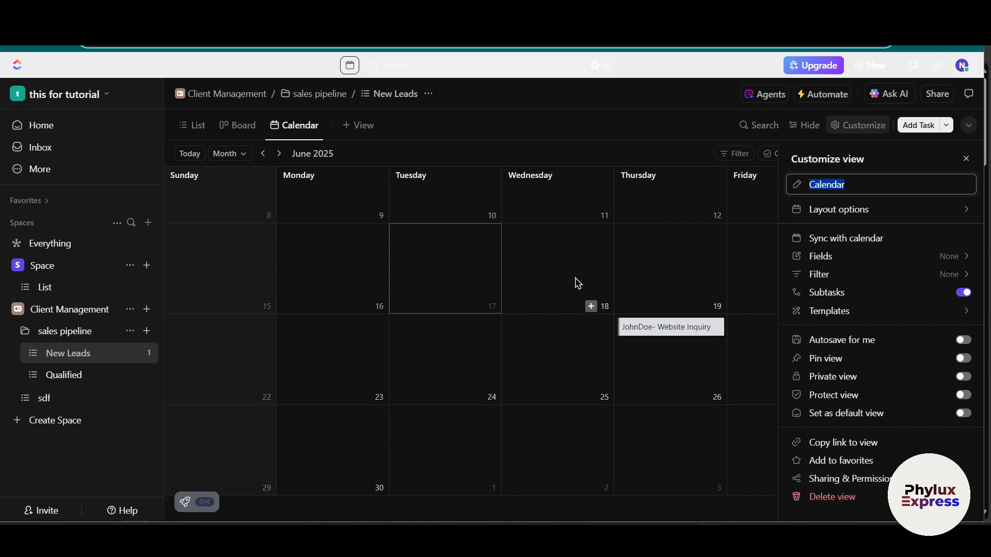
pyautogui.click(358, 126)
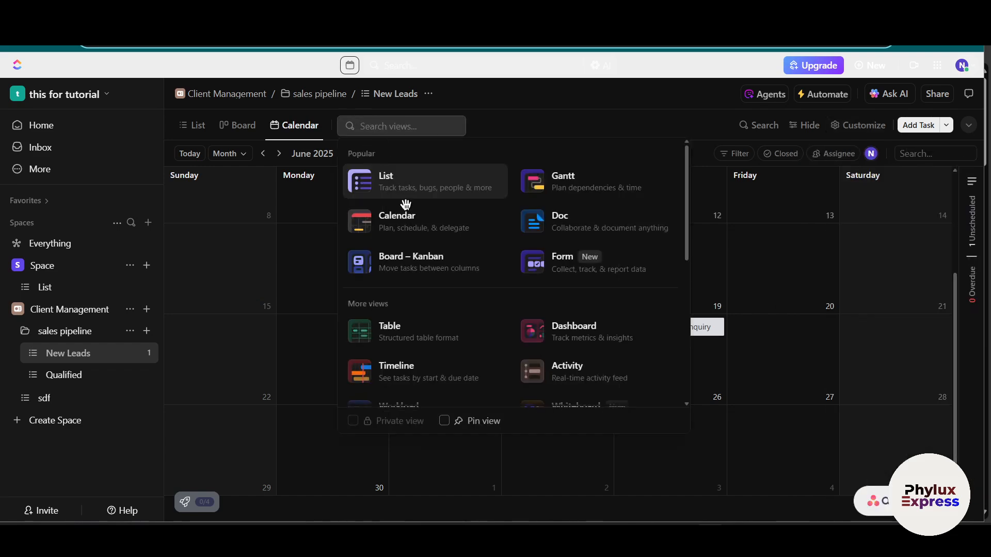
pyautogui.click(568, 194)
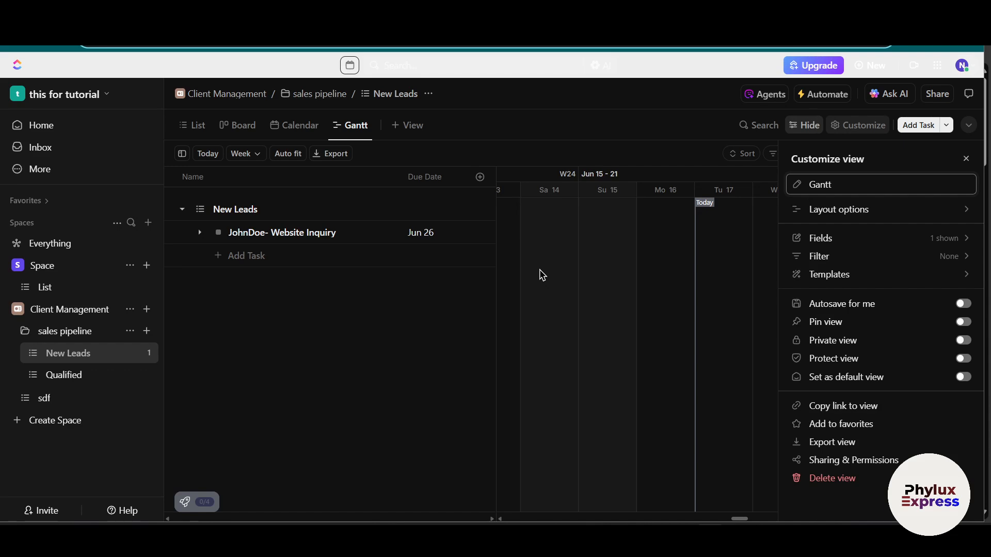
pyautogui.write('z')
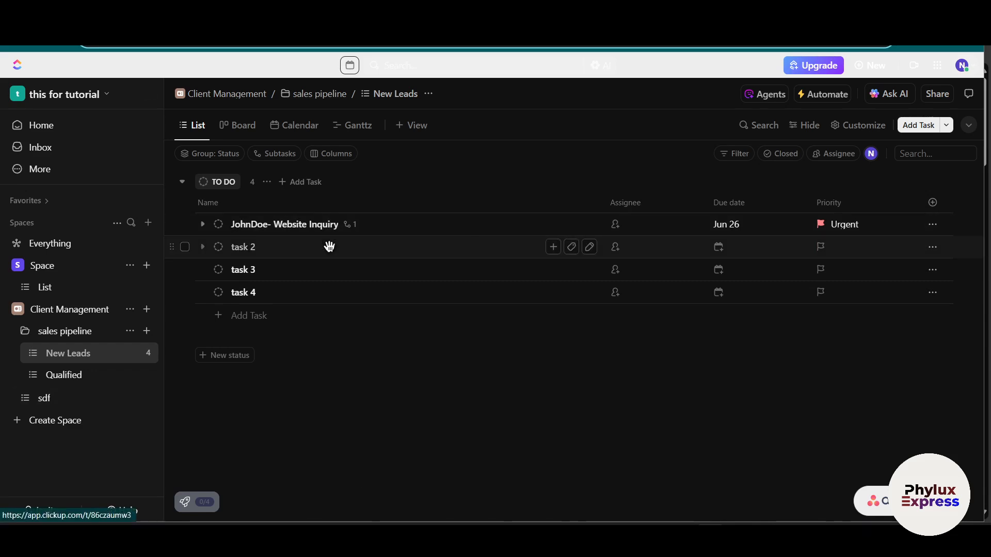
# Step: Open the sales pipeline Folder's board and move the website inquiry task from To Do to In Progress
pyautogui.click(60, 332)
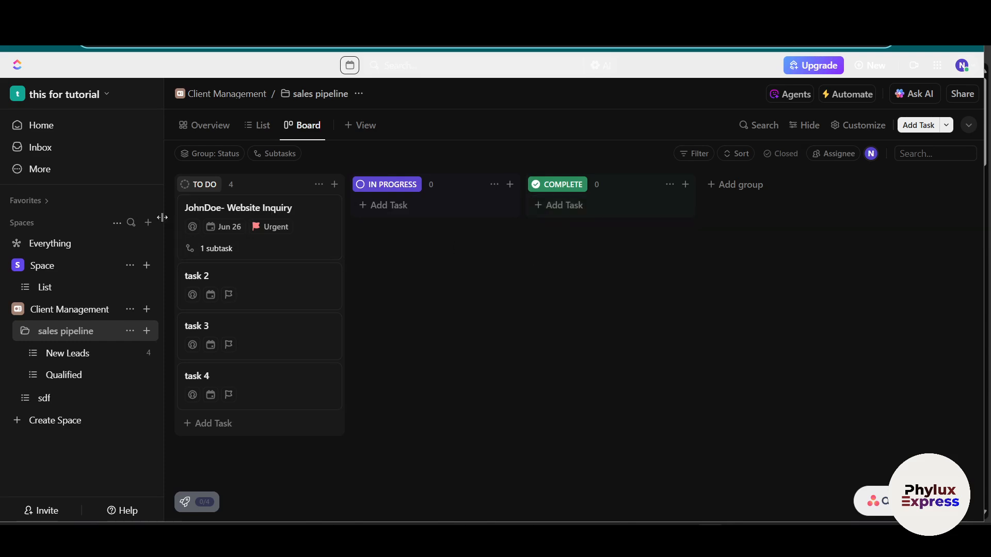
pyautogui.moveTo(241, 219); pyautogui.dragTo(456, 281)
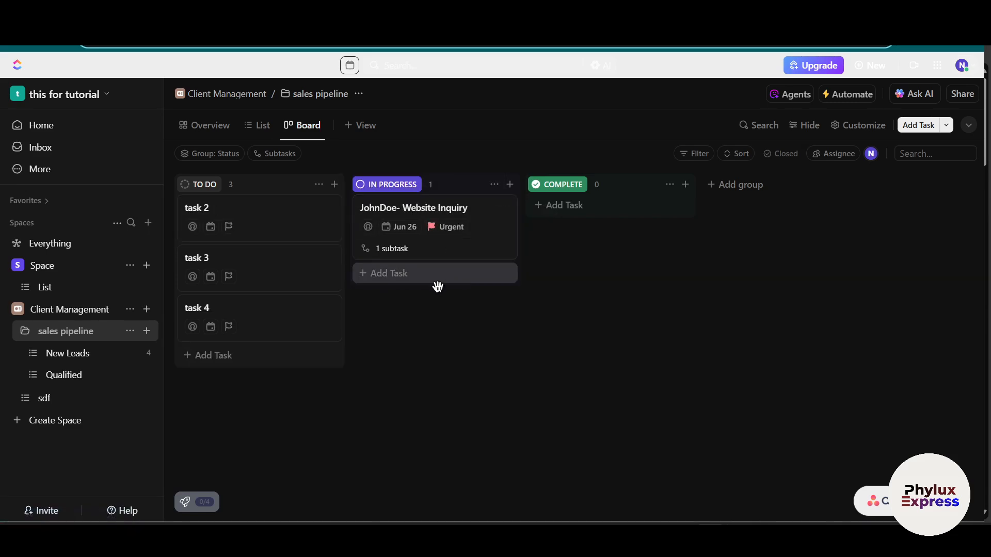
# Step: Try to move the website inquiry task from In Progress to Complete on the board
pyautogui.moveTo(432, 210); pyautogui.dragTo(464, 208)
pyautogui.moveTo(383, 203); pyautogui.dragTo(575, 203)
pyautogui.moveTo(406, 215); pyautogui.dragTo(437, 242)
pyautogui.click(687, 138)
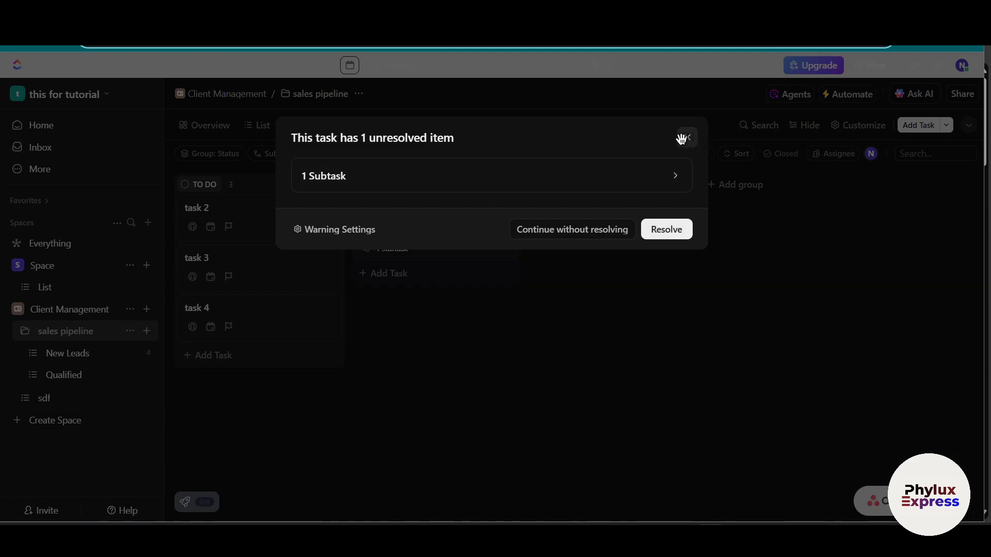
pyautogui.click(687, 138)
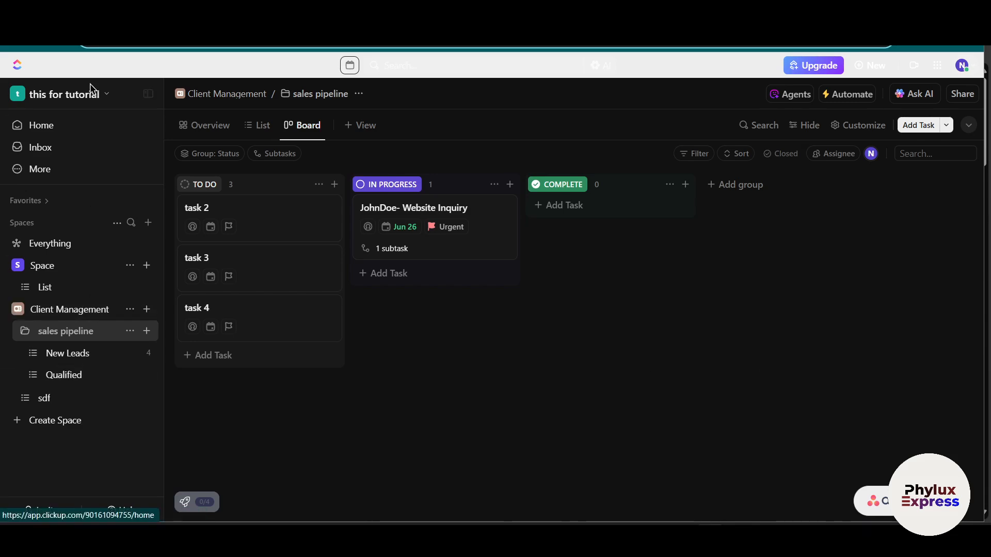
# Step: Open the Client Management Space, copy the link to it and expand its page header
pyautogui.click(72, 310)
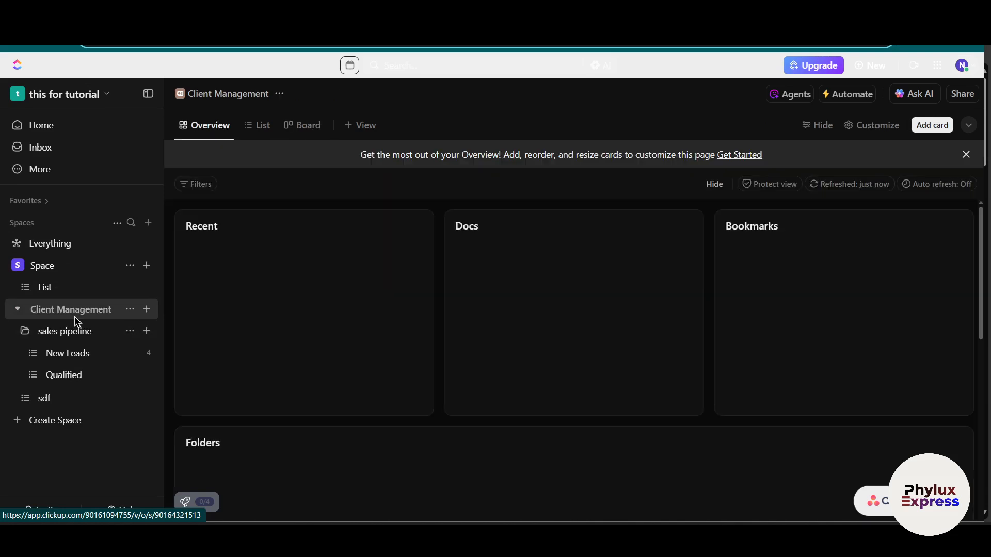
pyautogui.click(128, 310)
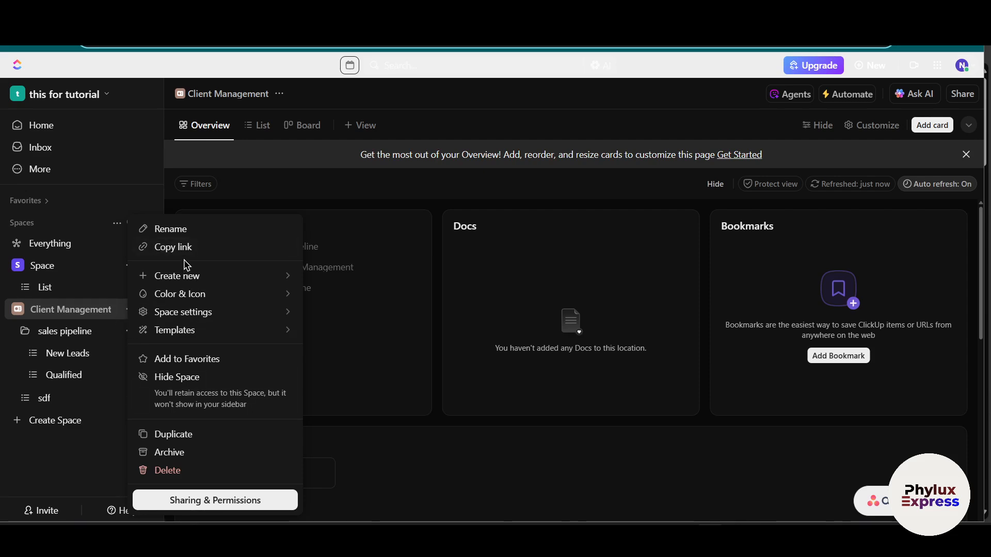
pyautogui.click(175, 247)
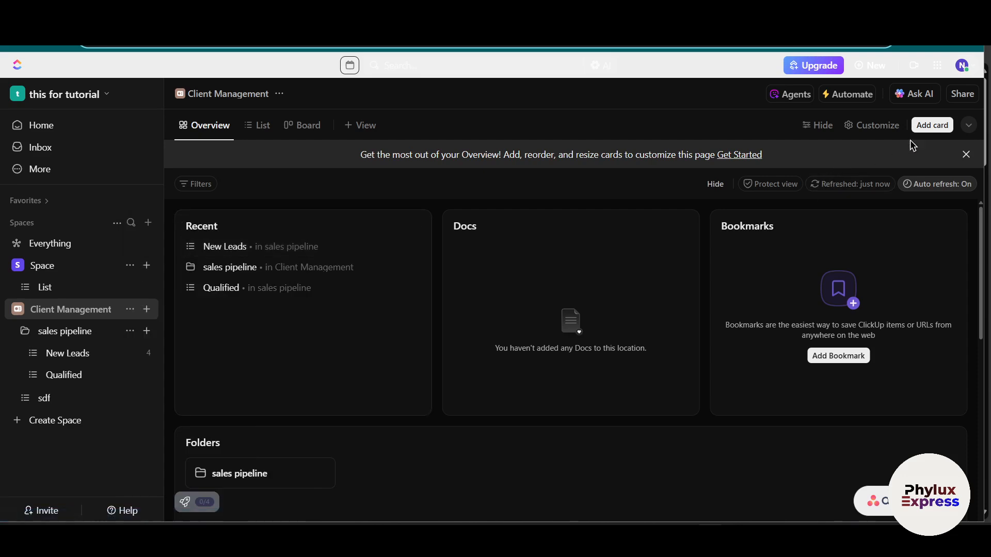
pyautogui.click(971, 126)
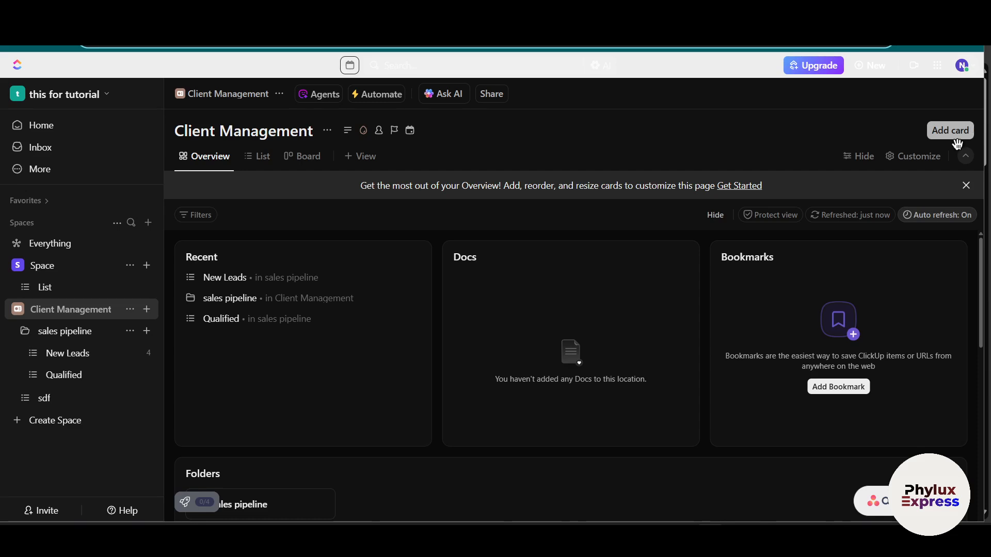
# Step: Invite a person to the workspace as a Member by entering their e-mail address and sending the invite
pyautogui.click(59, 511)
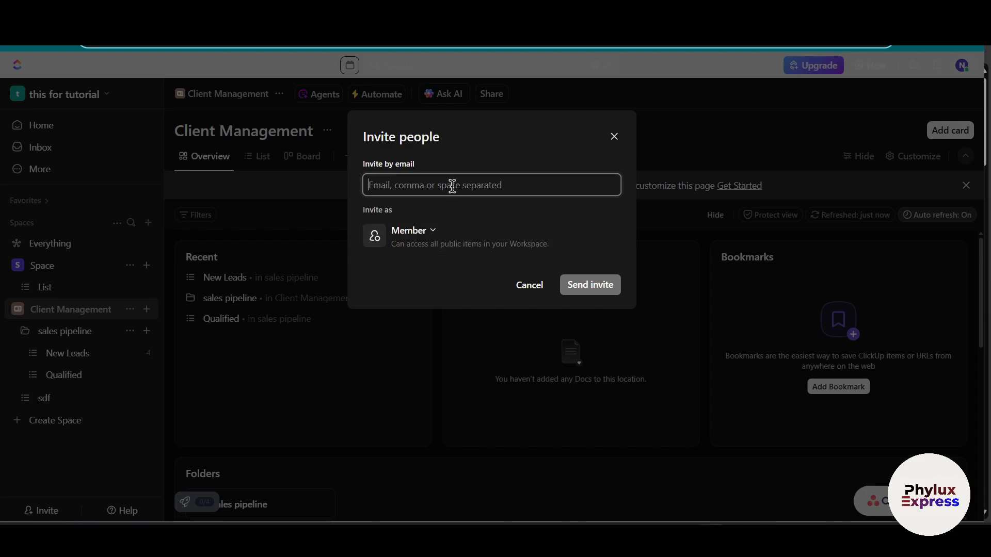
pyautogui.write('ad')
pyautogui.press('BackSpace')
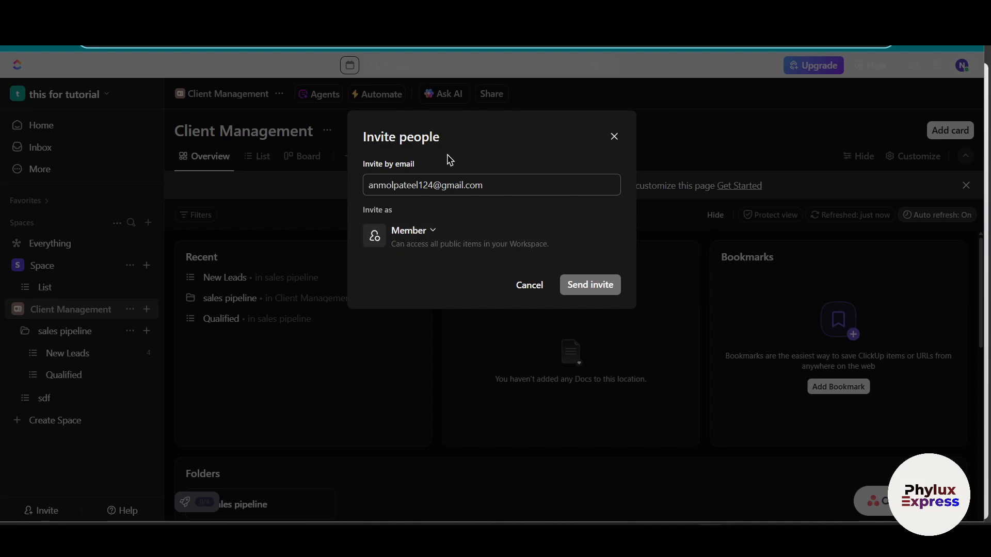
pyautogui.tripleClick(530, 185)
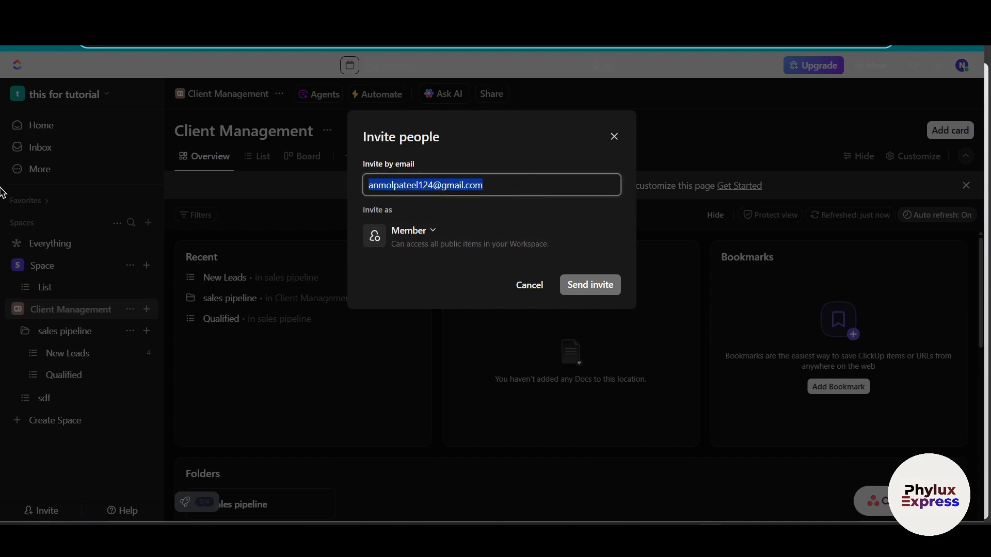
pyautogui.click(608, 293)
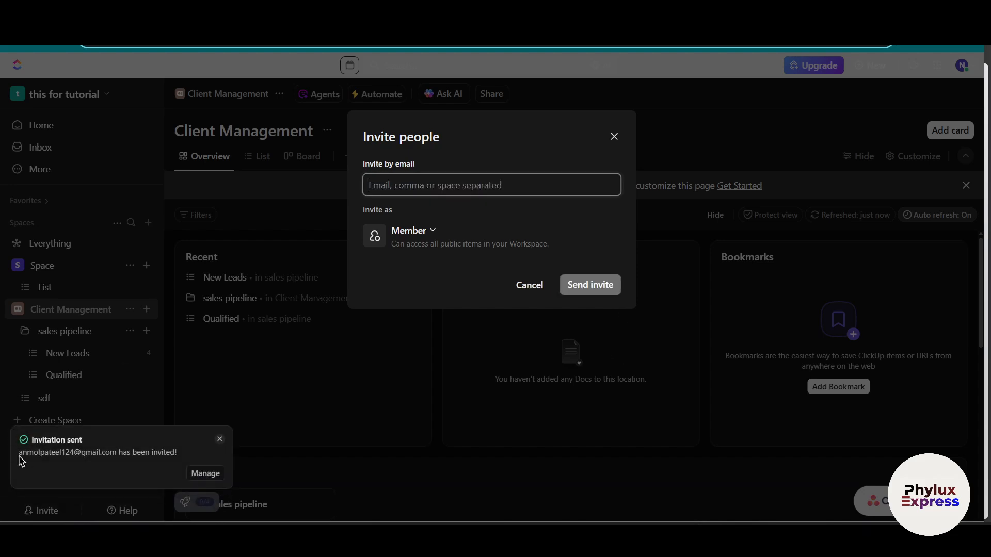
pyautogui.moveTo(19, 456); pyautogui.dragTo(79, 470)
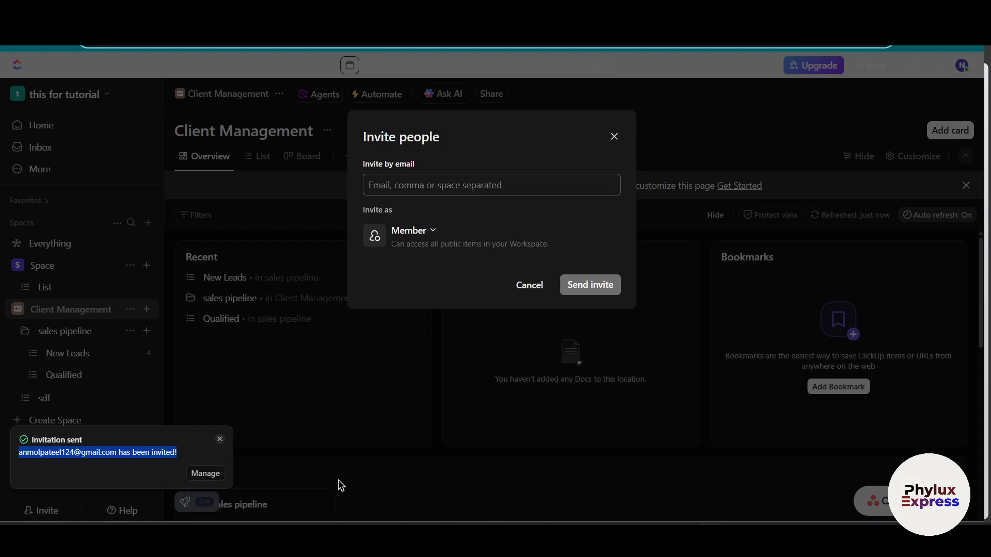
# Step: Switch to Gmail to check the ClickUp invitation e-mail, then return to ClickUp and close the invite dialog
pyautogui.moveTo(653, 518)
pyautogui.click(653, 480)
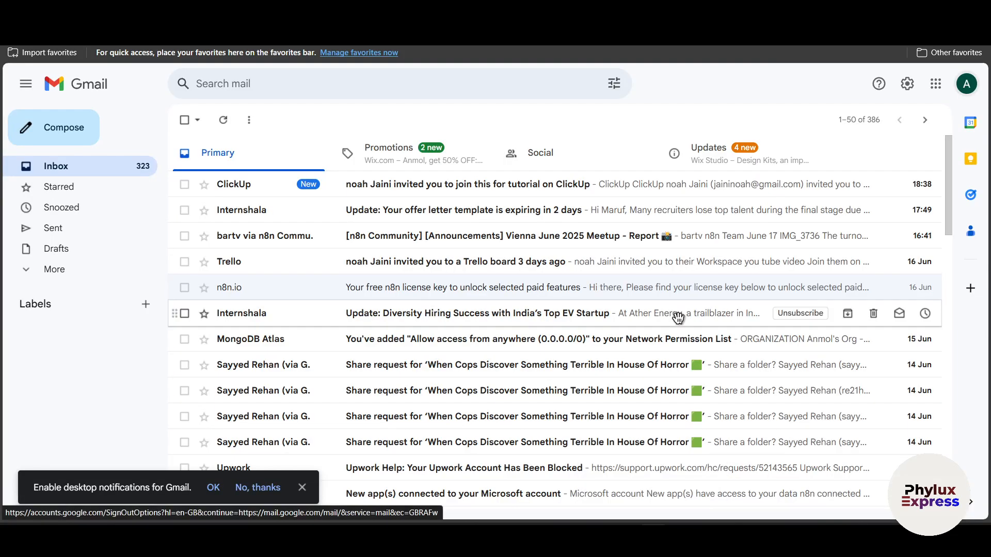
pyautogui.click(301, 188)
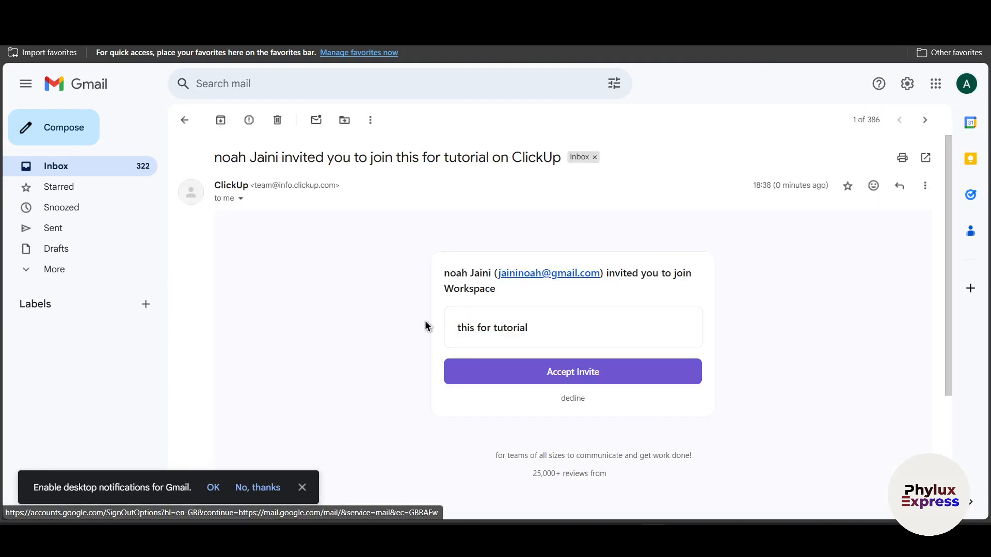
pyautogui.click(627, 537)
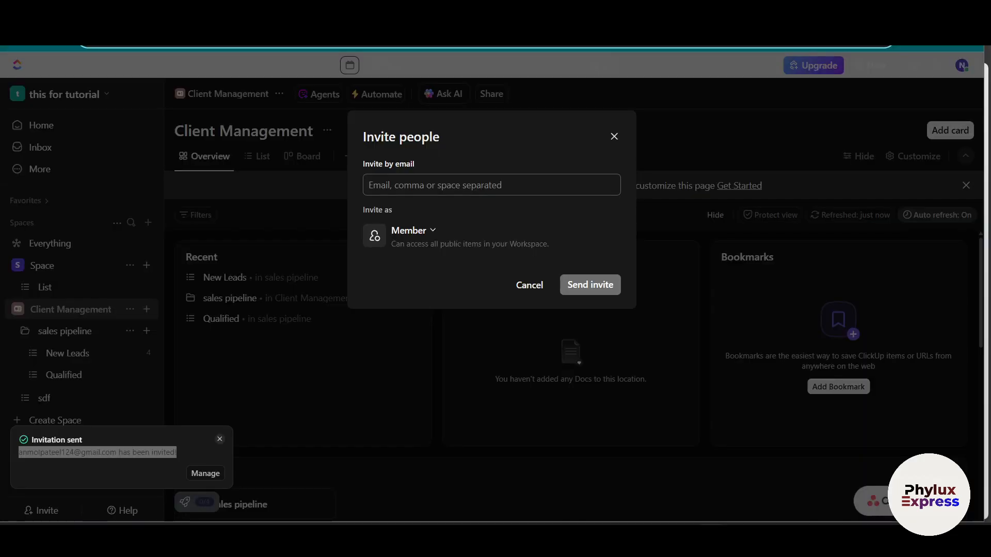
pyautogui.click(612, 138)
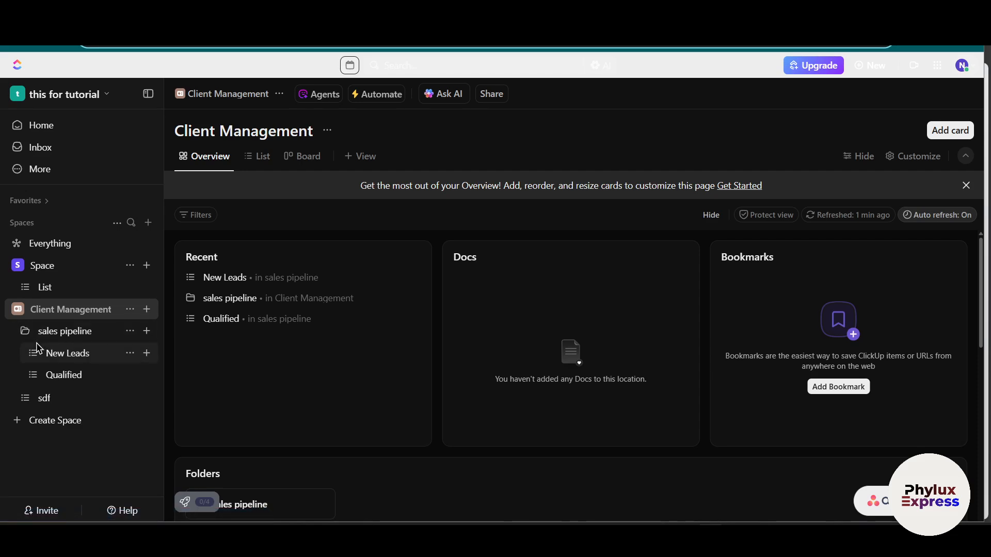
# Step: Open task 2 in the New Leads list and post a comment mentioning the invited member with the text "hey how are you"
pyautogui.click(60, 359)
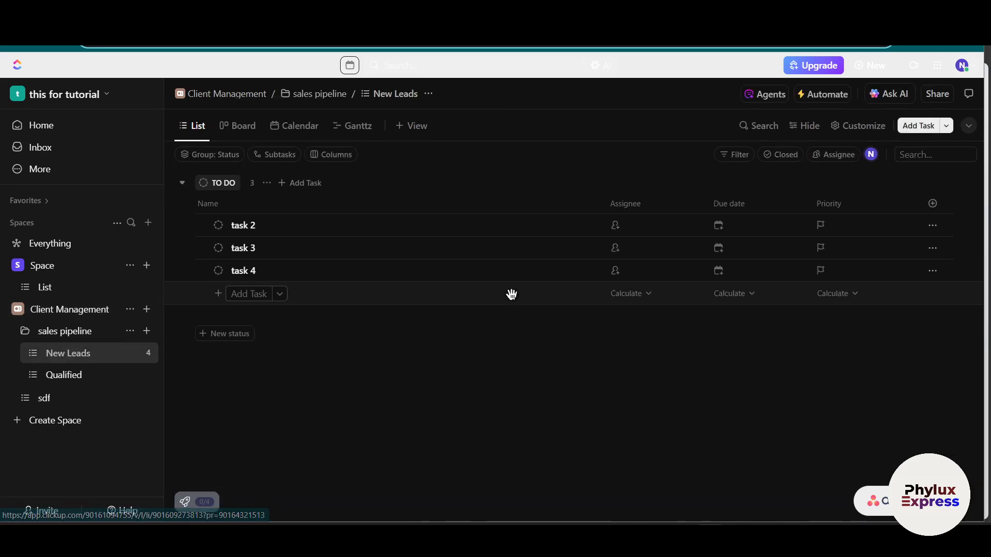
pyautogui.click(340, 226)
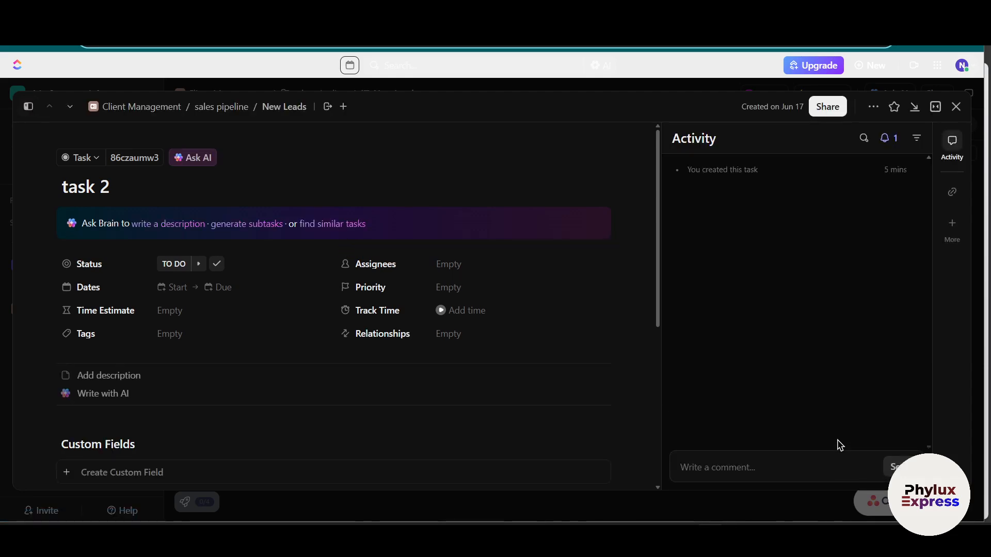
pyautogui.click(712, 471)
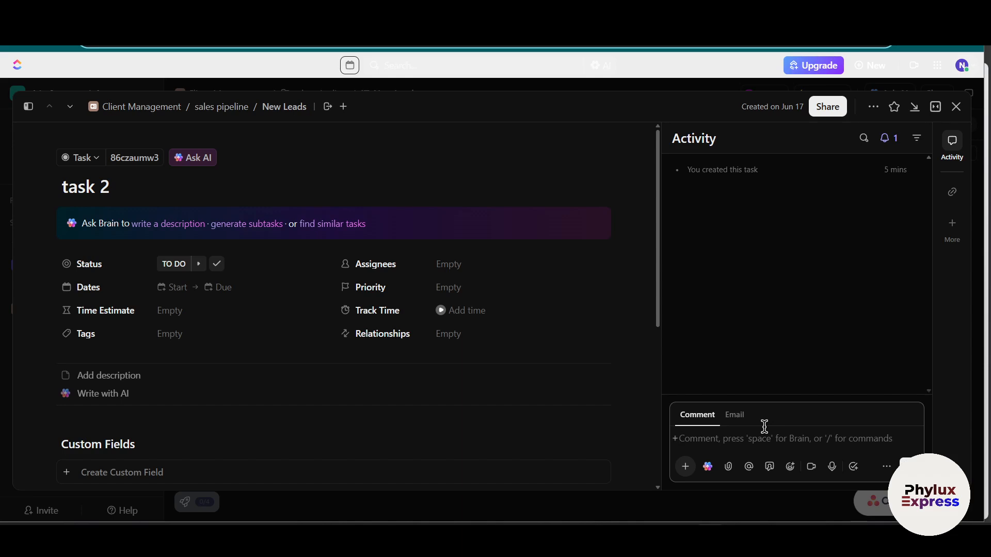
pyautogui.write('@')
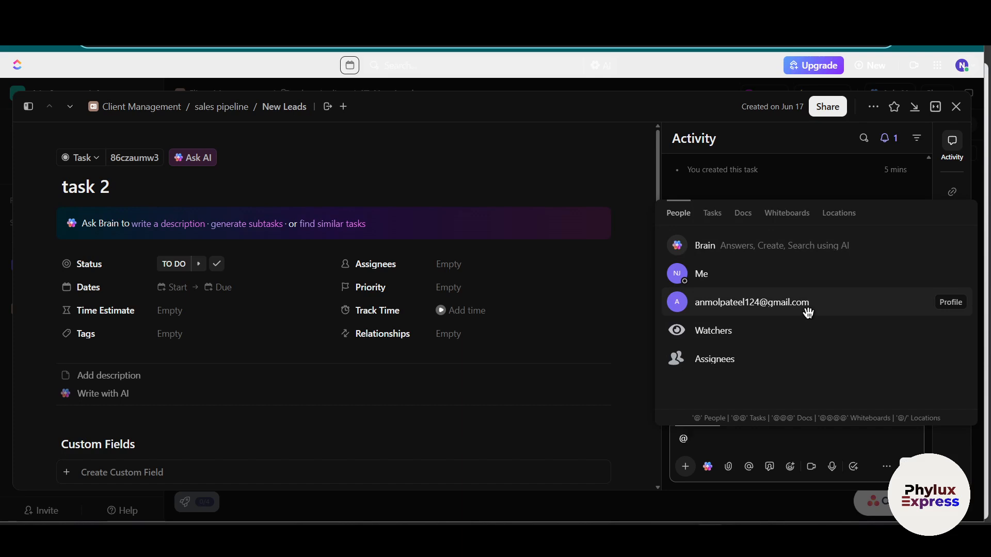
pyautogui.click(808, 309)
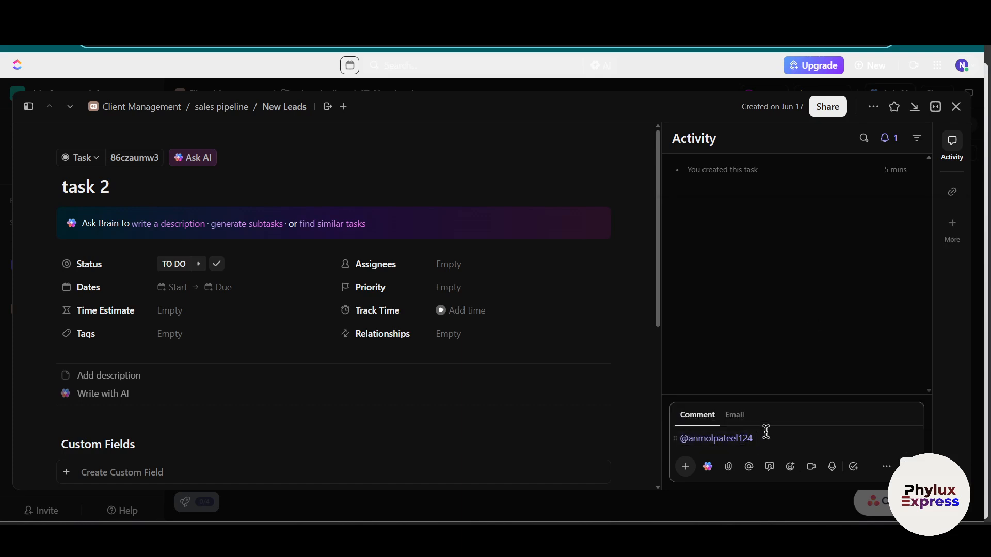
pyautogui.write('hey how are you')
pyautogui.press('Return')
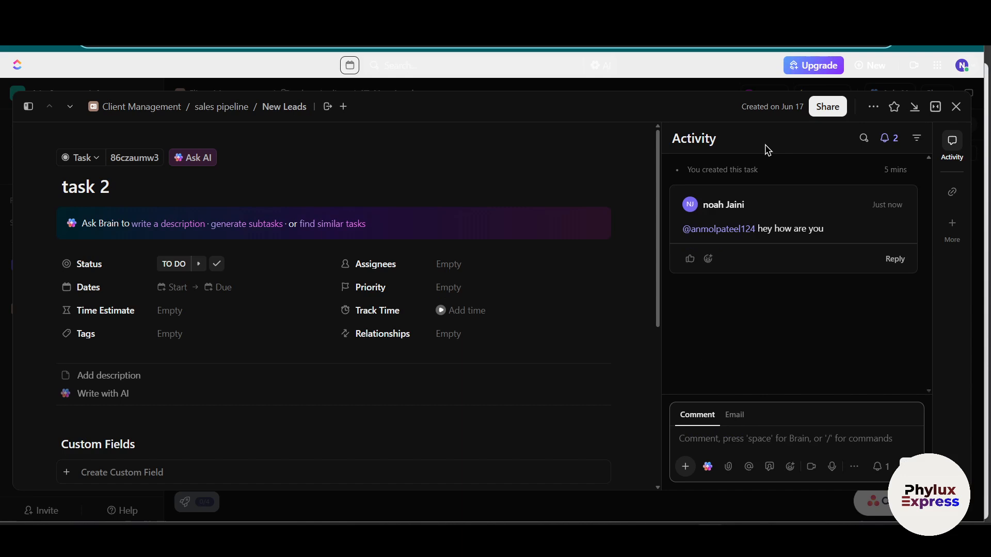
# Step: View the e-mail composer in task 2, assign the task to the invited member and close it
pyautogui.click(735, 418)
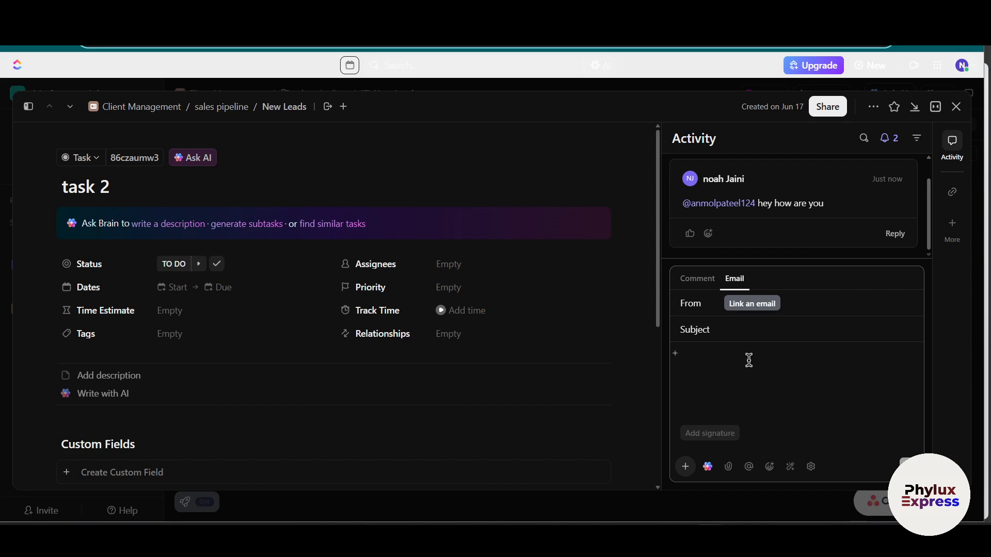
pyautogui.click(379, 269)
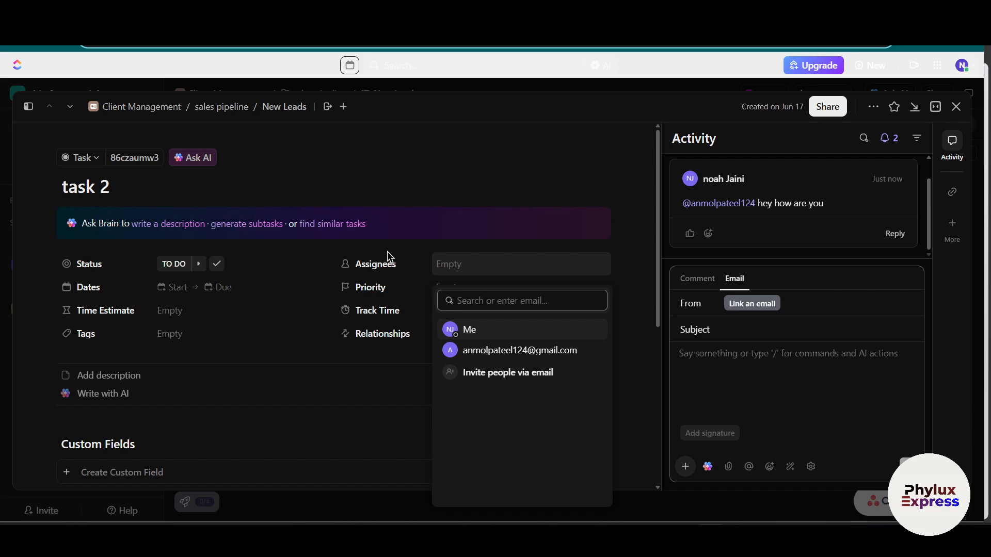
pyautogui.click(500, 349)
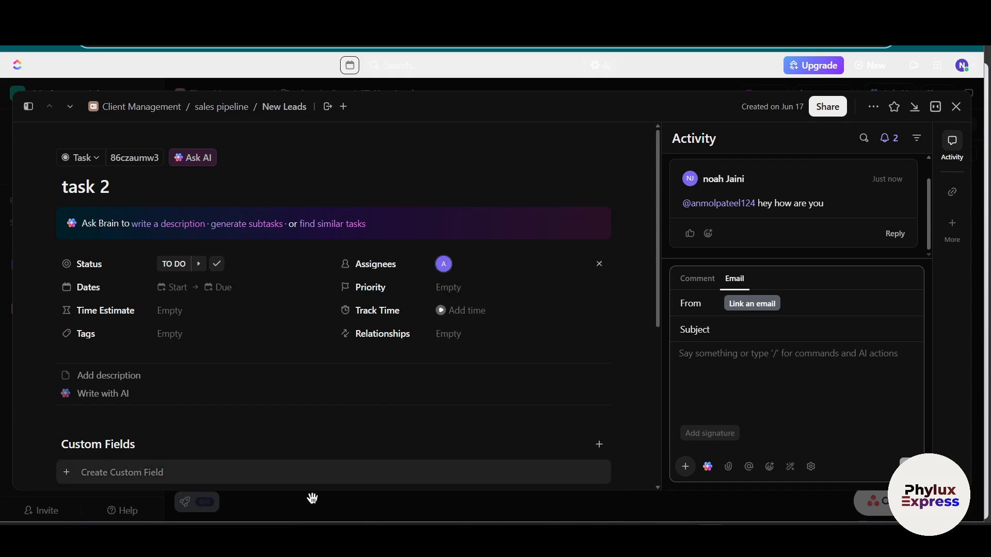
pyautogui.scroll(-6, 606, 305)
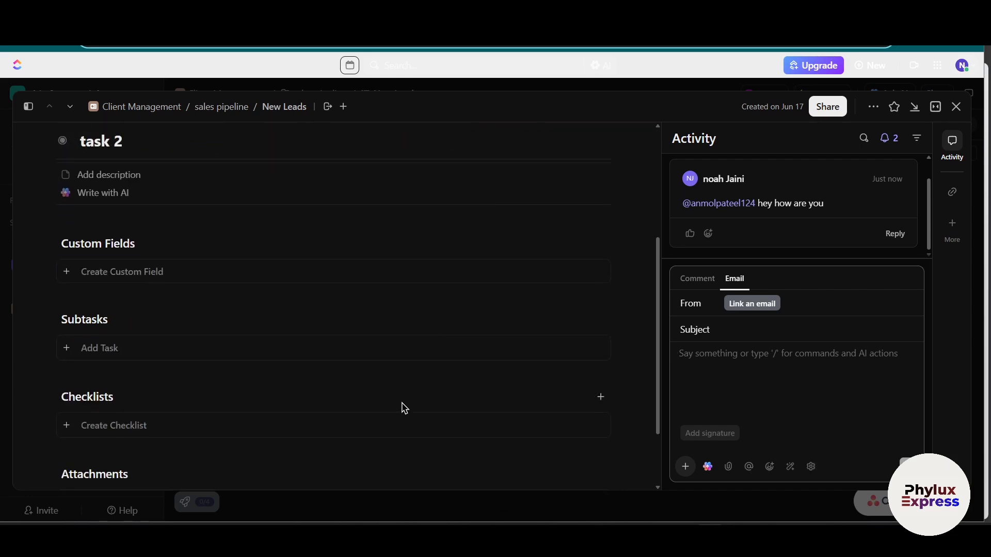
pyautogui.click(956, 106)
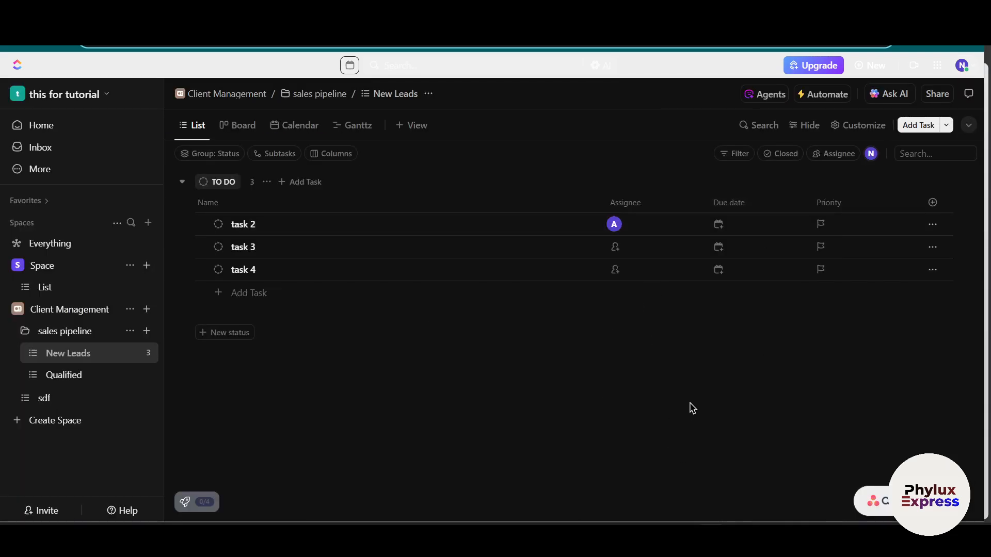